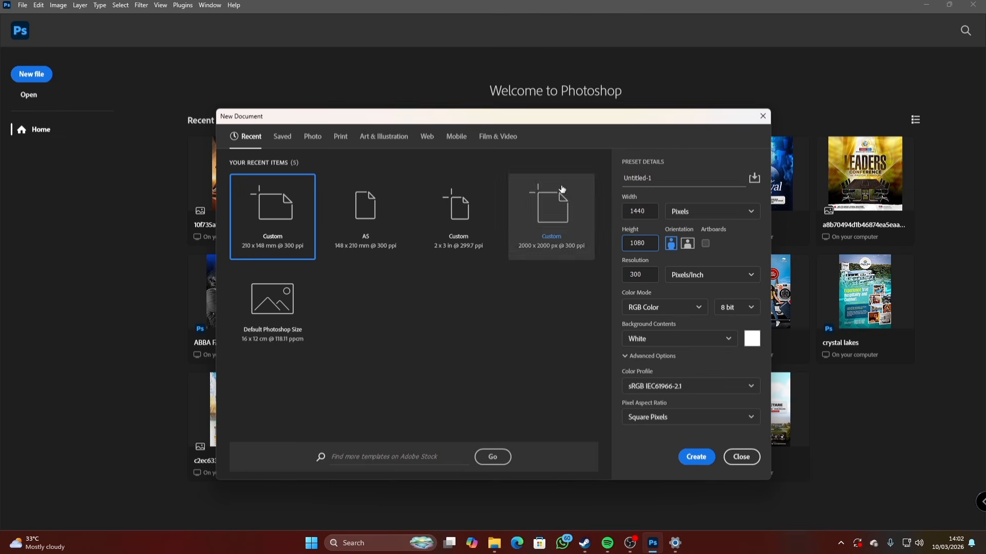
Create a new 1080 x 1440 pixel portrait document at 300 pixels/inch in RGB Color with a white background
click(737, 250)
click(671, 243)
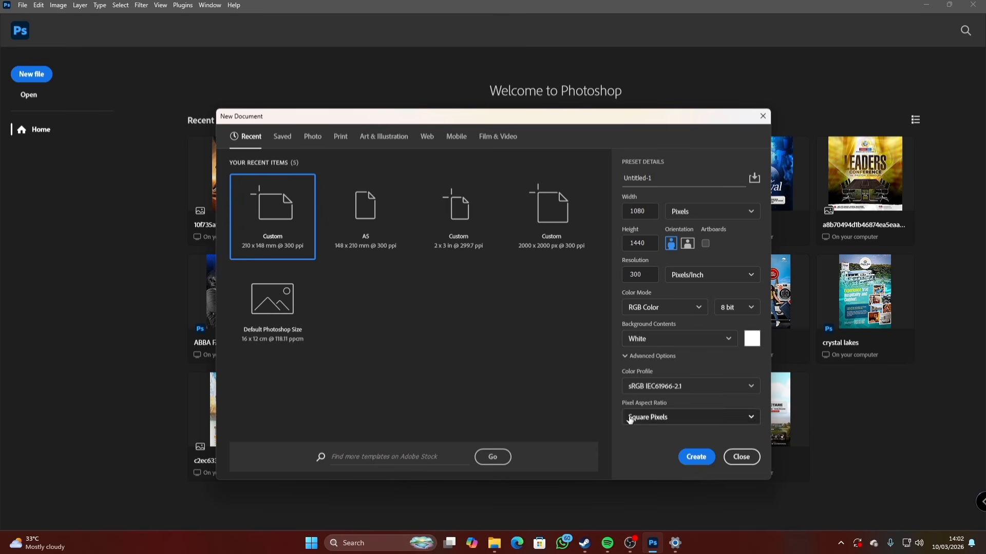
click(696, 457)
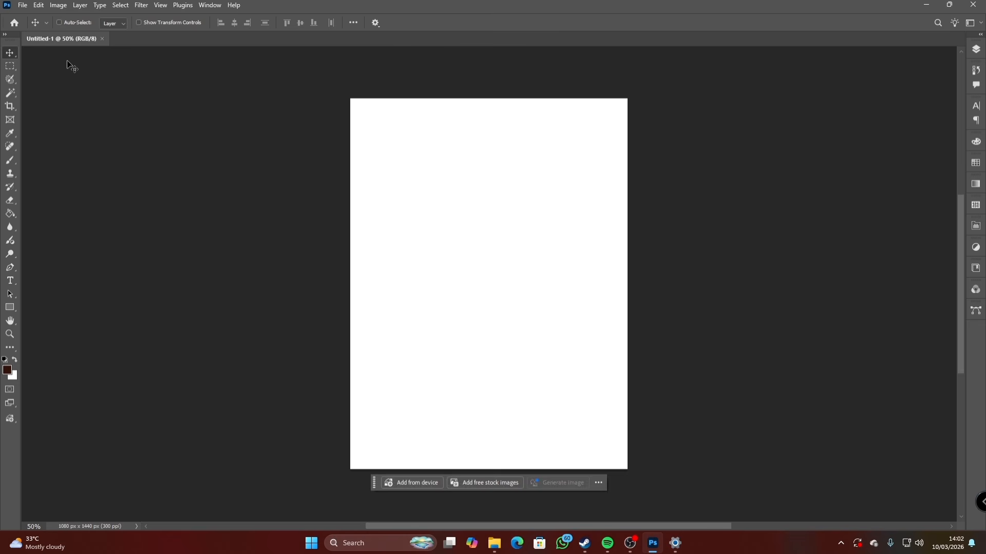
Embed the running-shoe photo from Downloads, scaled to about 25.3% to span the canvas width and aligned with the canvas's bottom edge
click(23, 10)
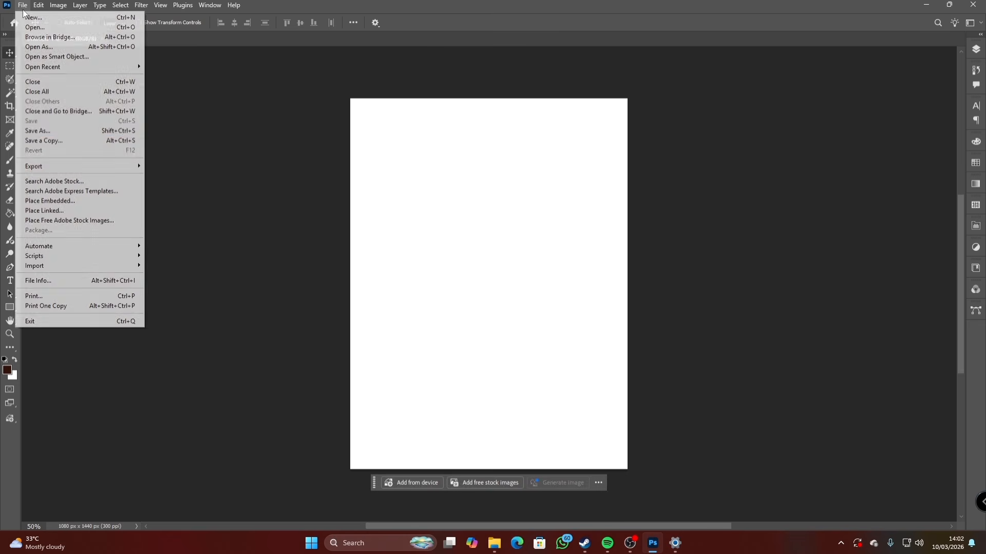
click(76, 201)
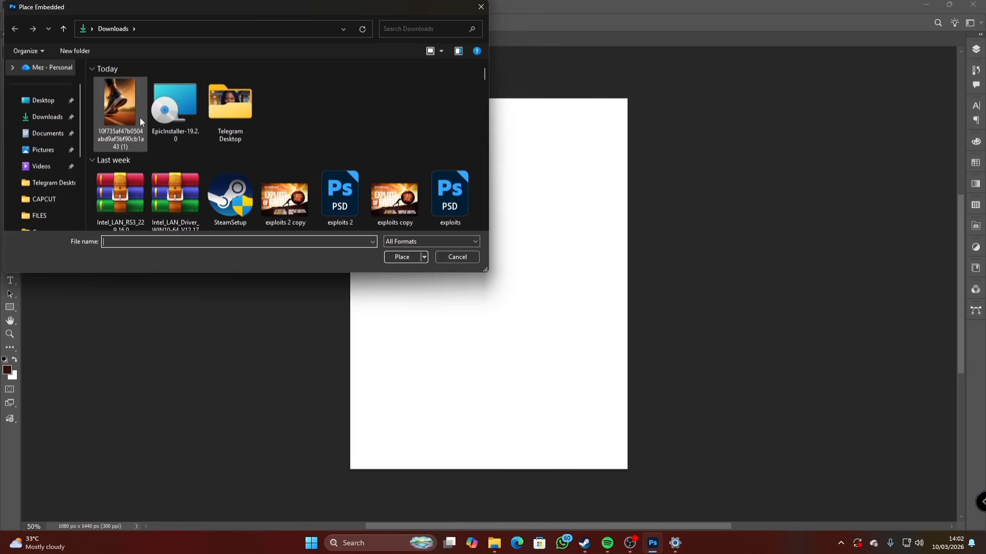
double_click(140, 117)
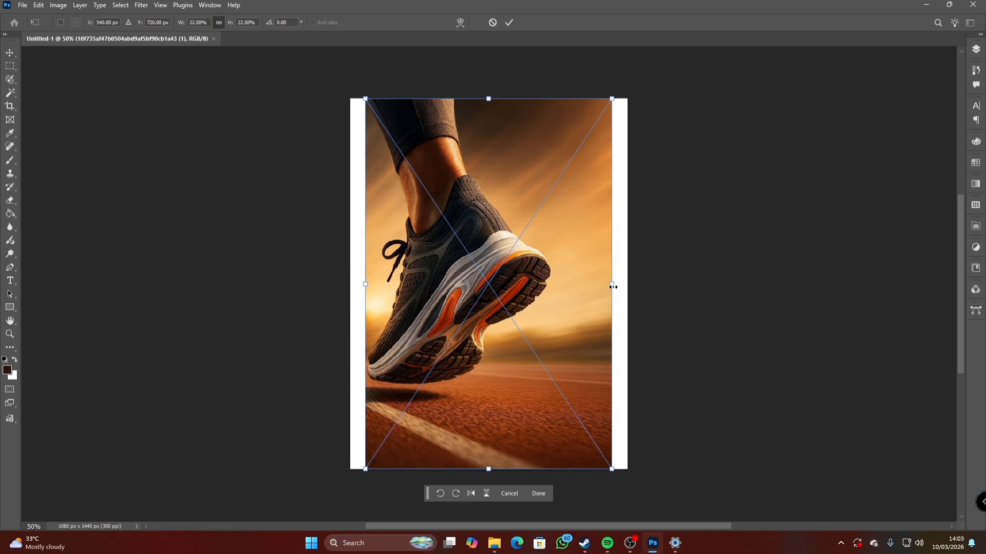
drag(613, 286, 627, 284)
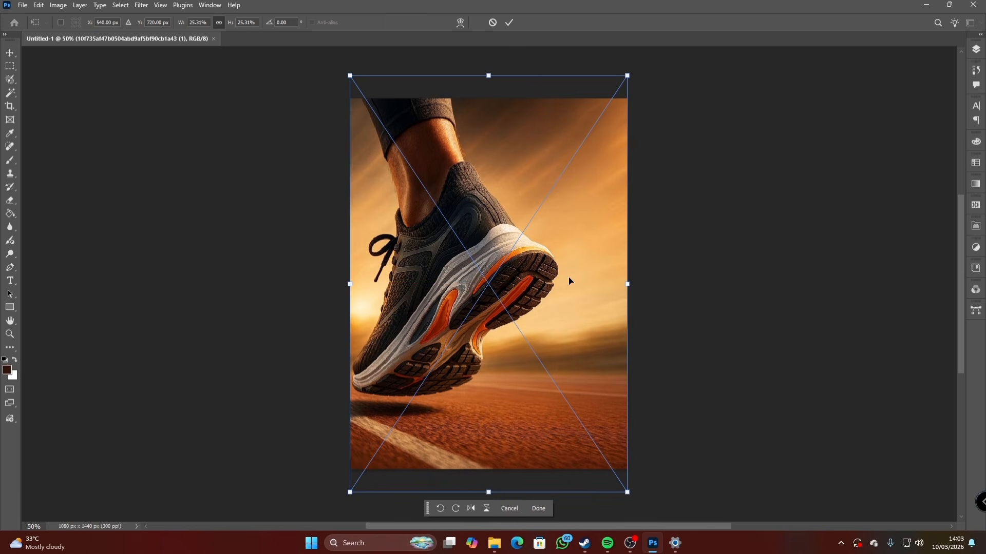
drag(438, 324, 439, 298)
key(Return)
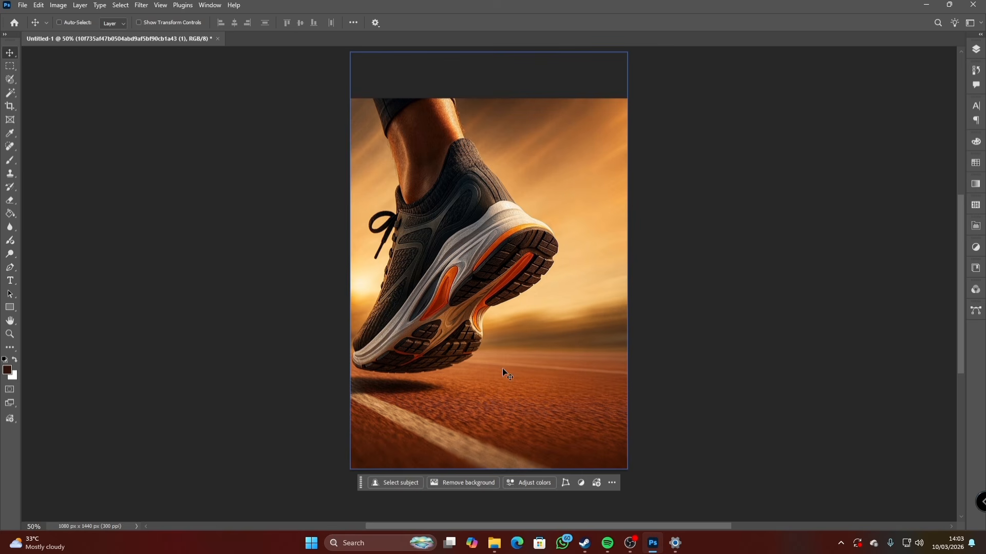
Add the text "WALKING IN" in white 24 pt Anton on the track below the shoe's sole
click(10, 281)
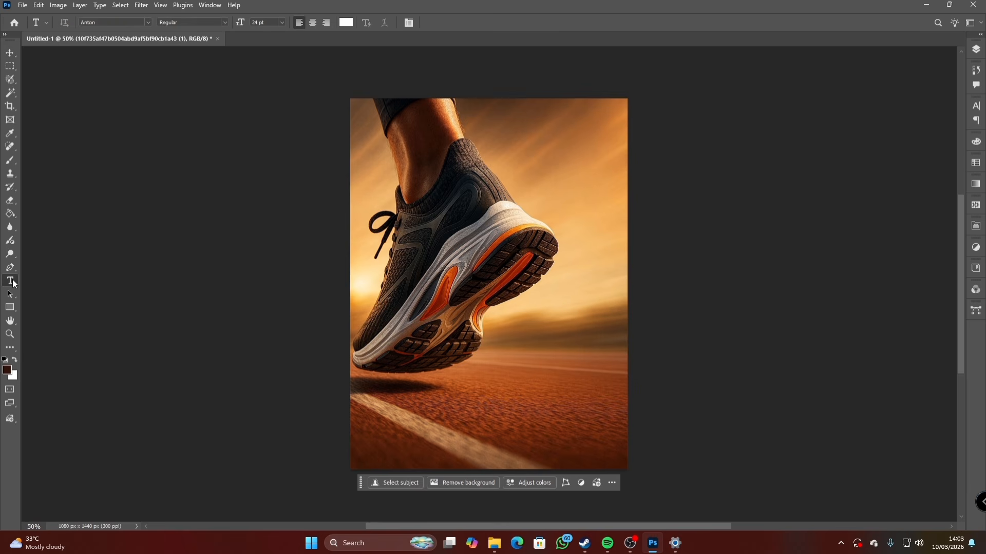
click(462, 388)
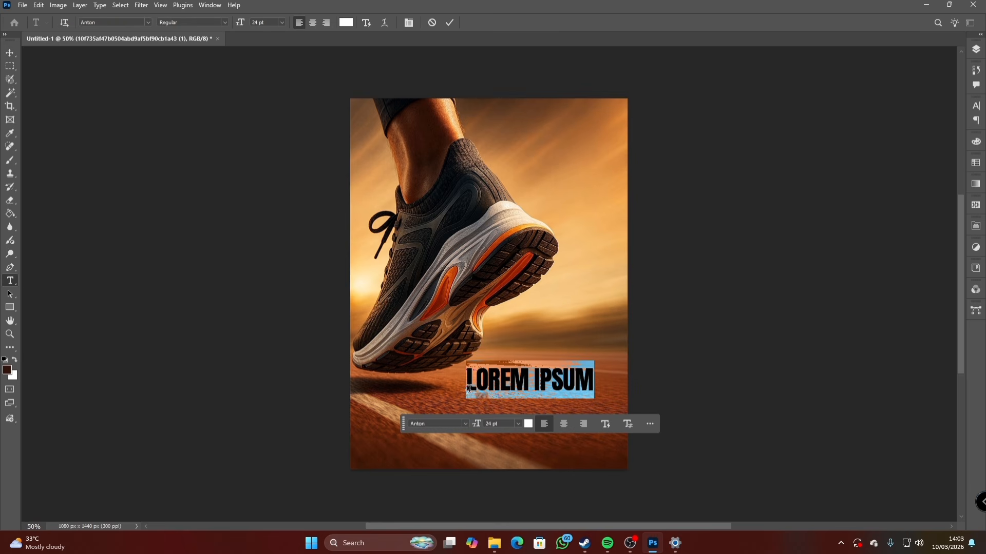
text(WA)
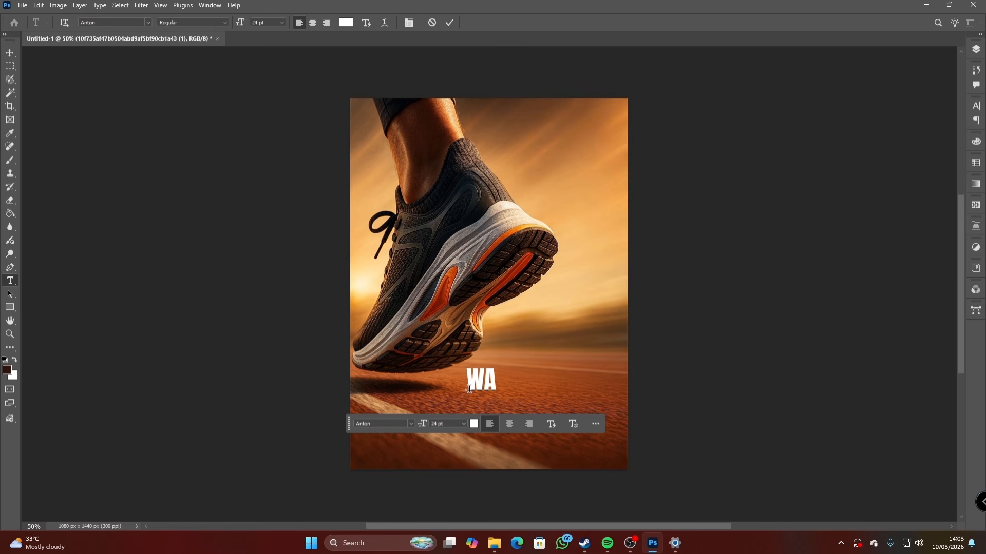
text(LKING)
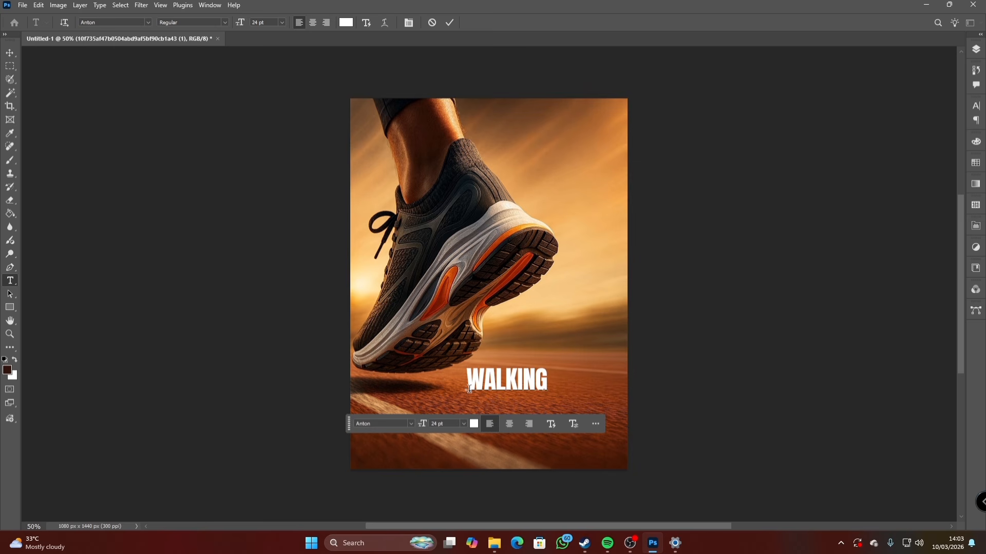
text( IN)
click(449, 23)
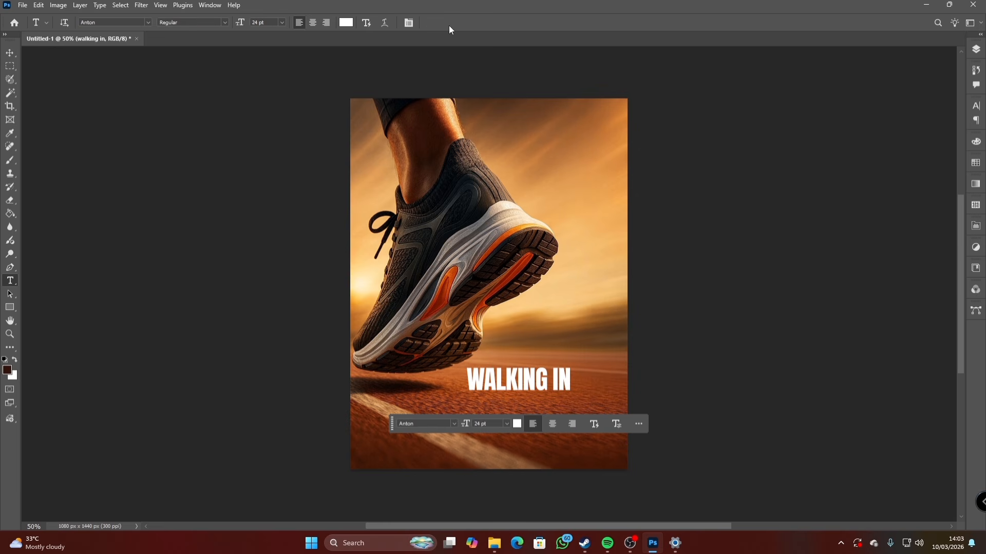
Duplicate the "WALKING IN" text directly below the original and change the copy's wording to "FAITH"
key(ctrl+j)
key(v)
drag(558, 354, 558, 382)
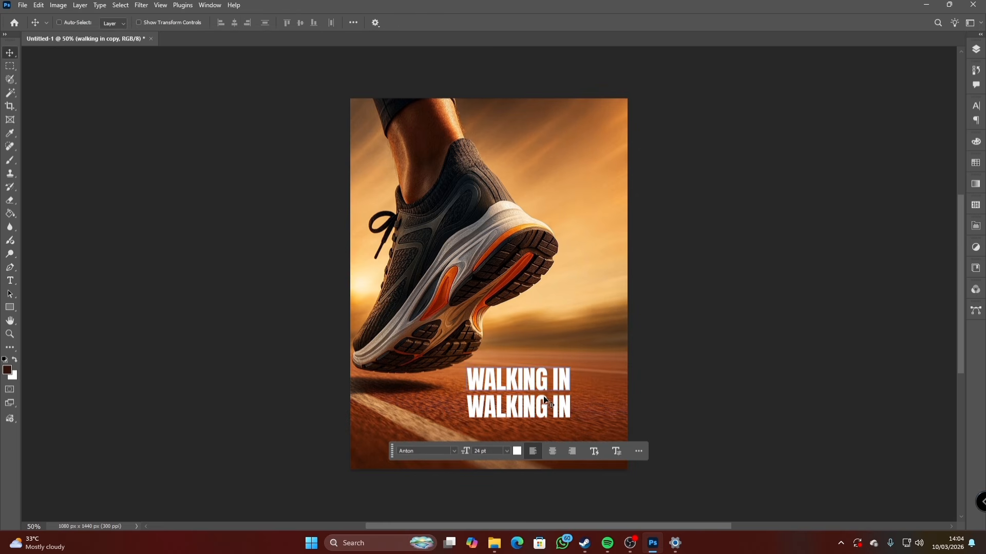
double_click(542, 398)
text(FA)
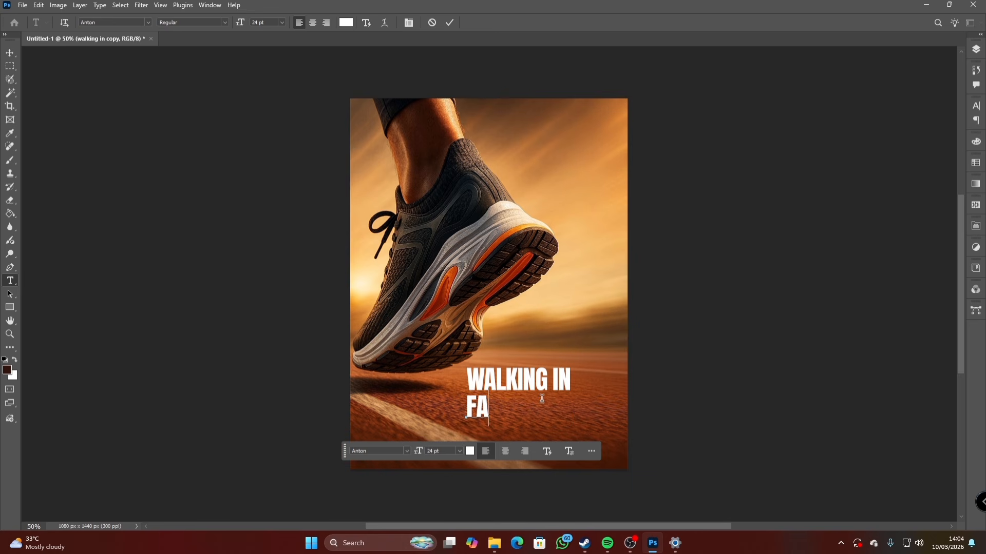
text(ITH)
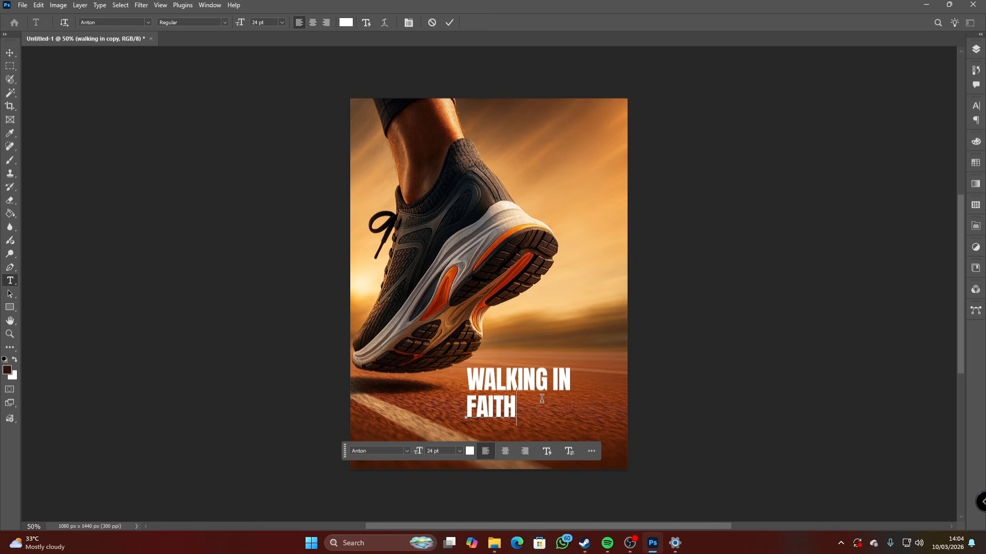
click(446, 23)
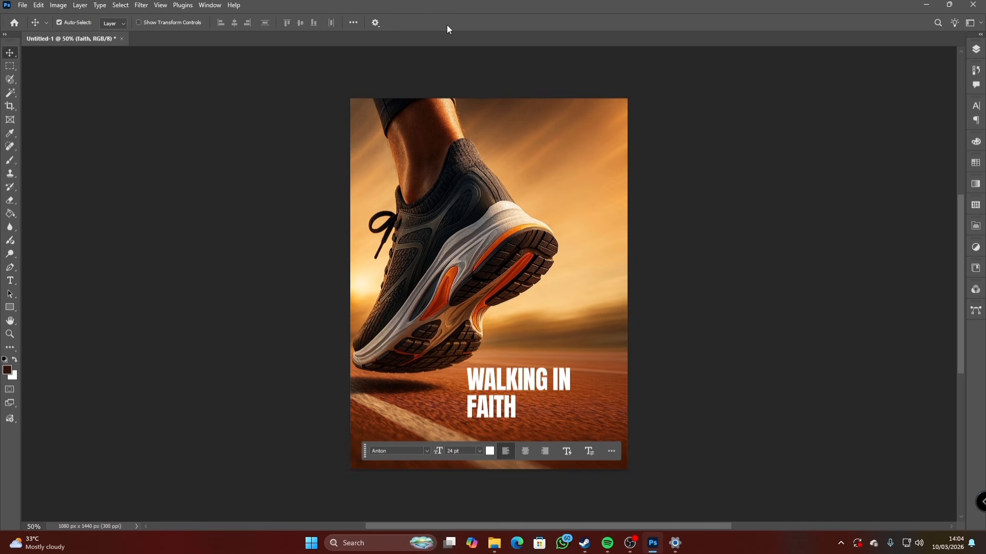
Enlarge "FAITH" to about 54 pt so it matches the width of "WALKING IN", and nudge it right into alignment
key(ctrl+t)
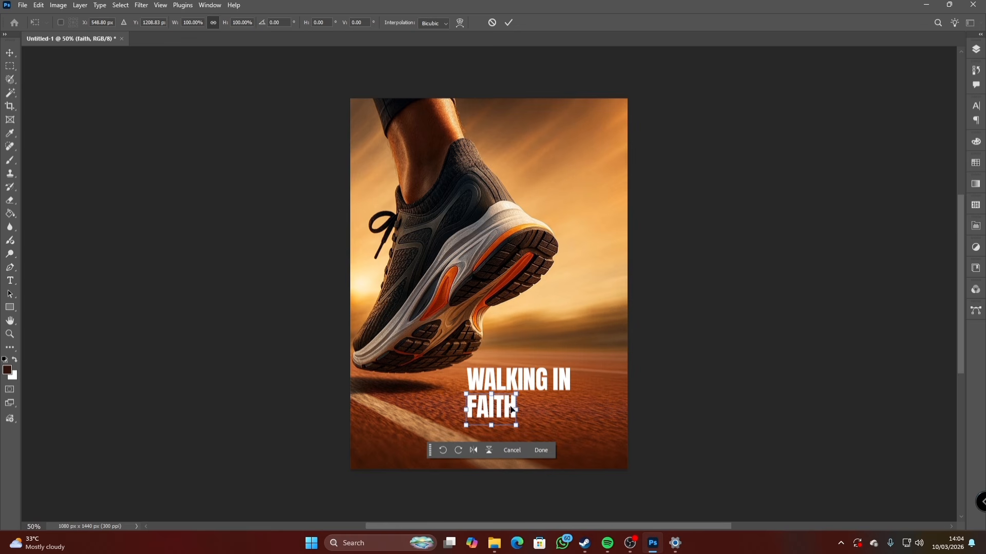
drag(517, 411, 574, 463)
key(Return)
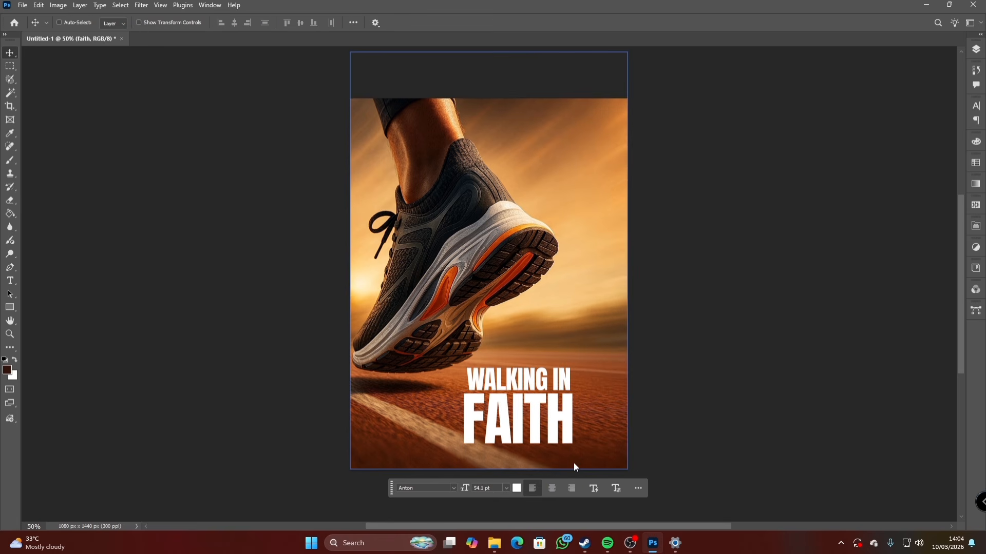
key(Right)
key(Right)
key(Right)
key(Right)
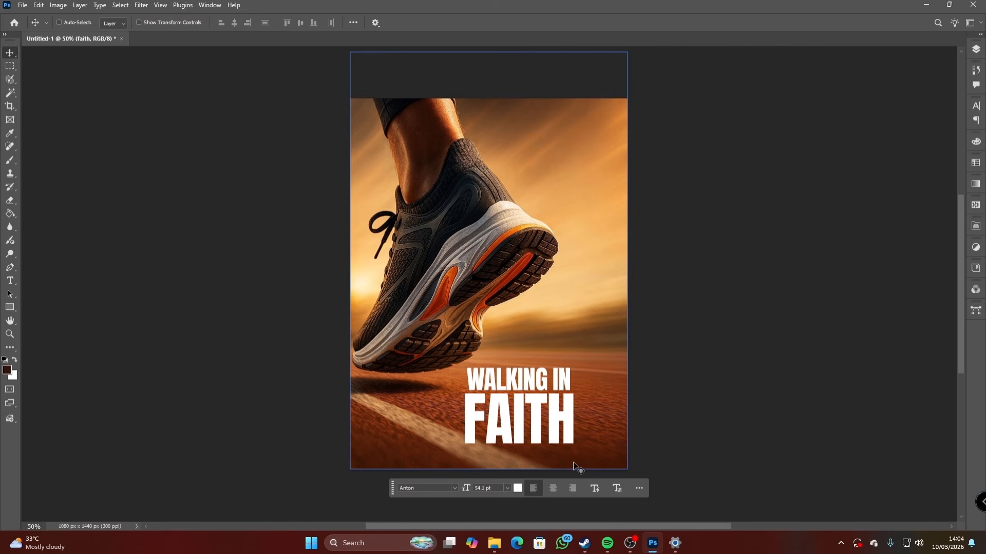
Combine the "faith" and "walking in" text layers into one smart object
click(975, 49)
shift+click(912, 132)
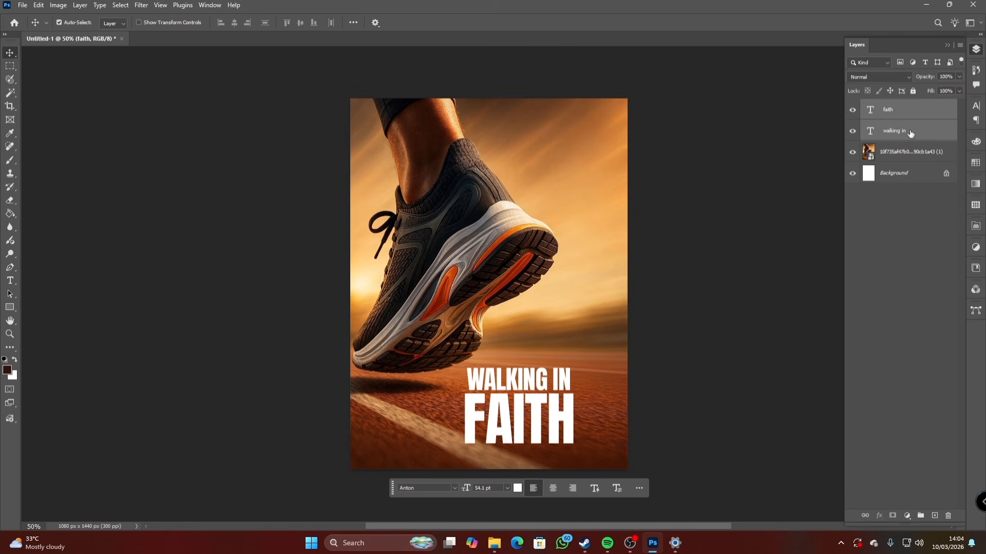
right_click(910, 131)
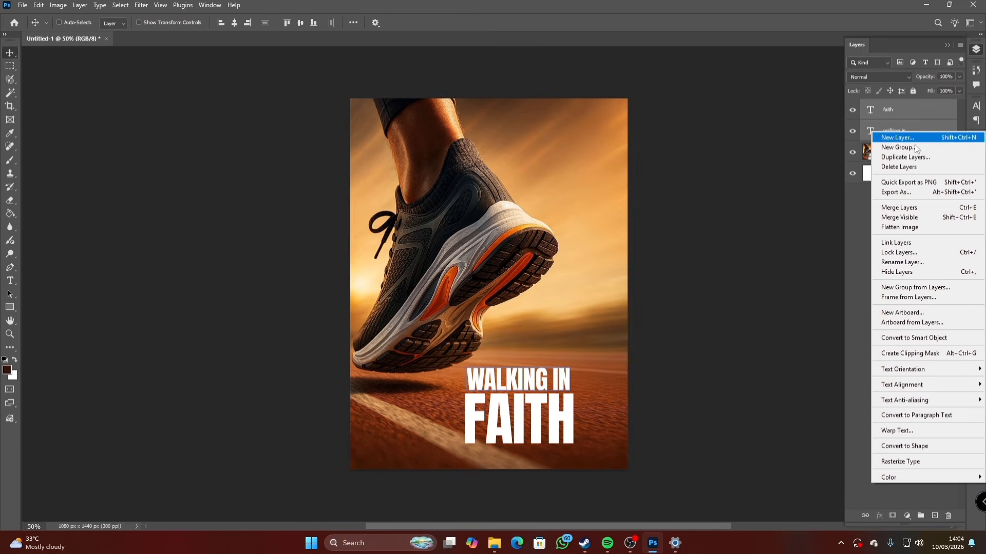
click(906, 335)
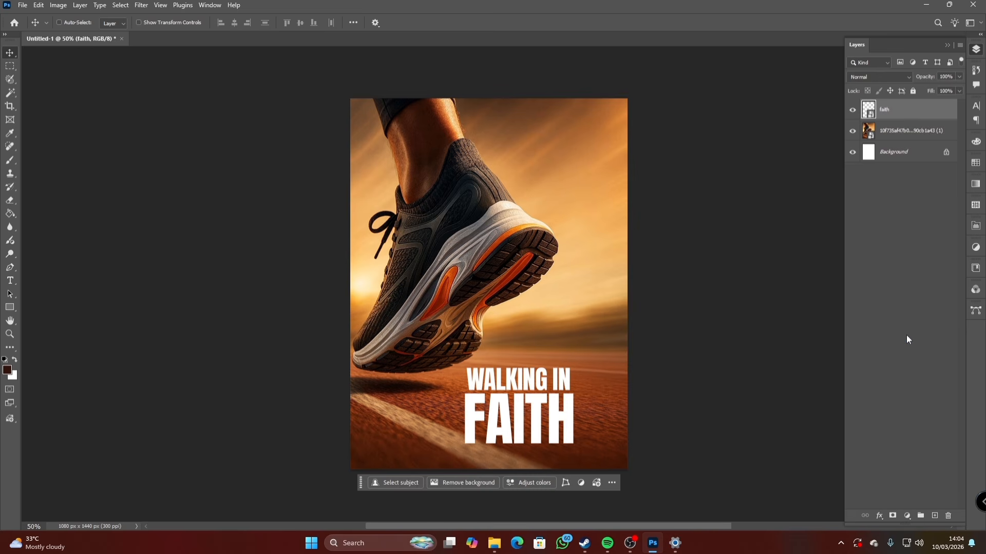
Rotate the combined text counterclockwise to about -57 degrees on the track
ctrl+click(536, 303)
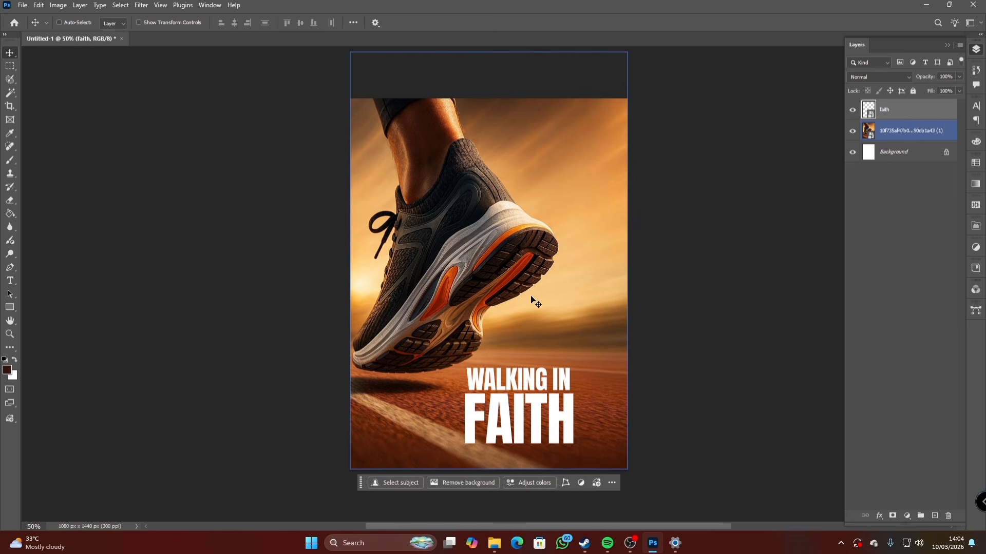
key(ctrl)
key(ctrl+t)
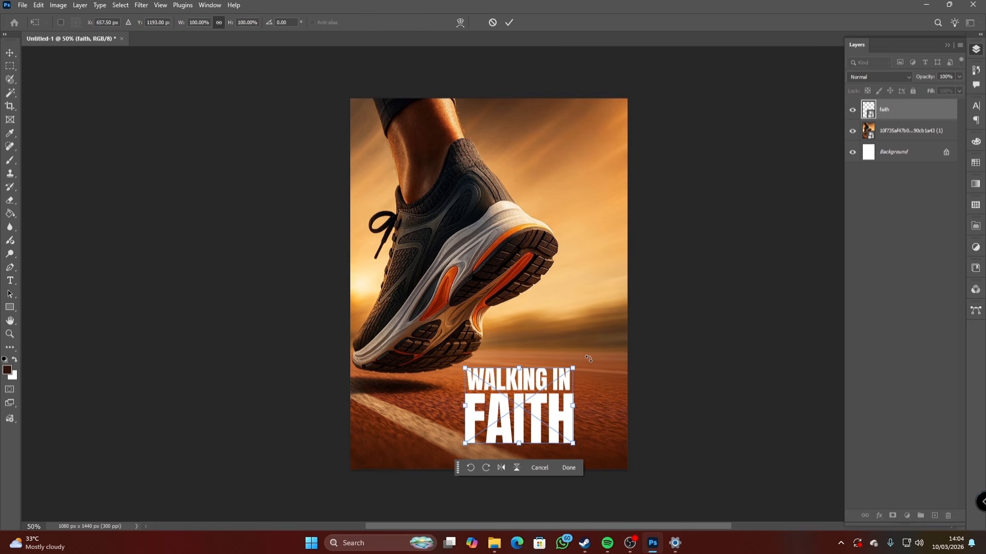
drag(590, 357, 515, 298)
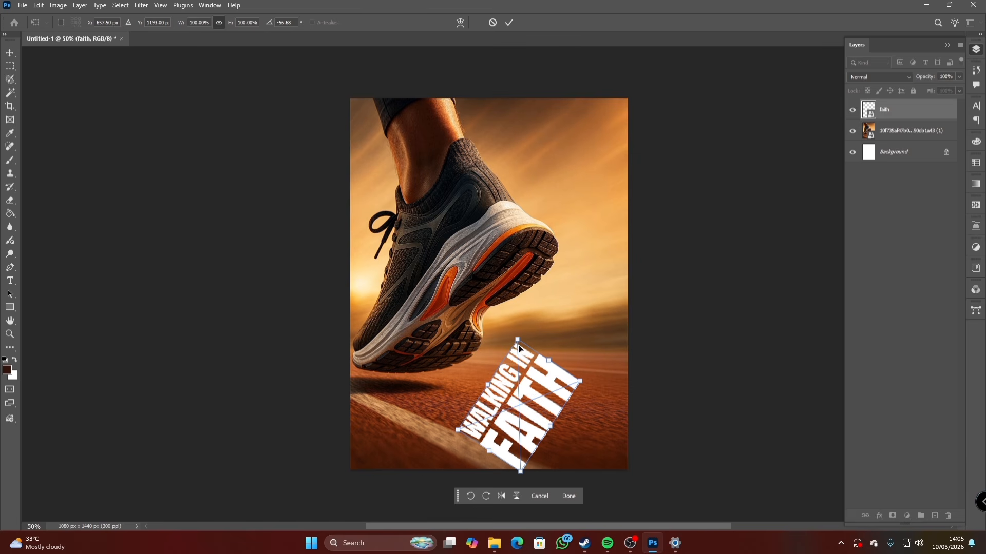
key(Return)
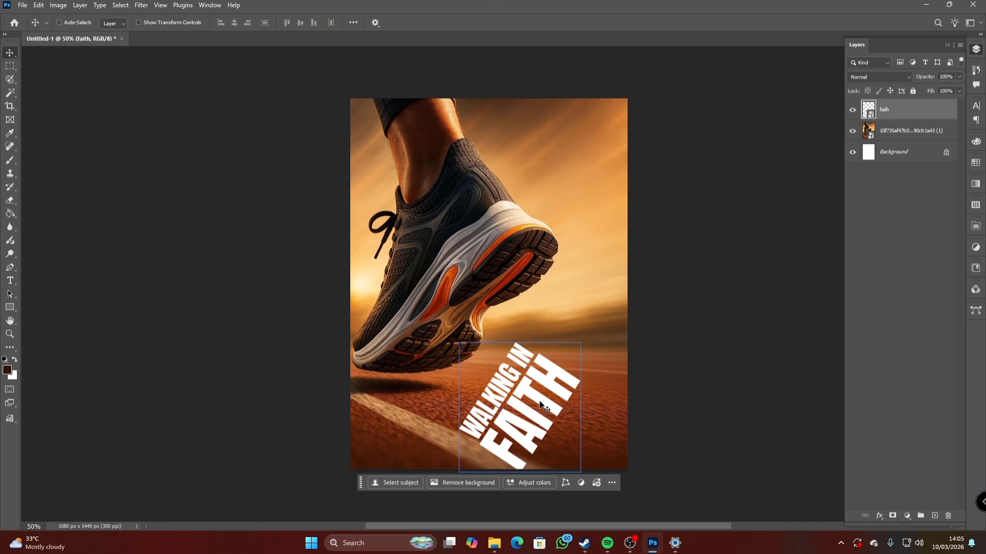
Distort the rotated text by its four corners so it lies flat on the track in perspective, widened toward the white lane line
key(ctrl+t)
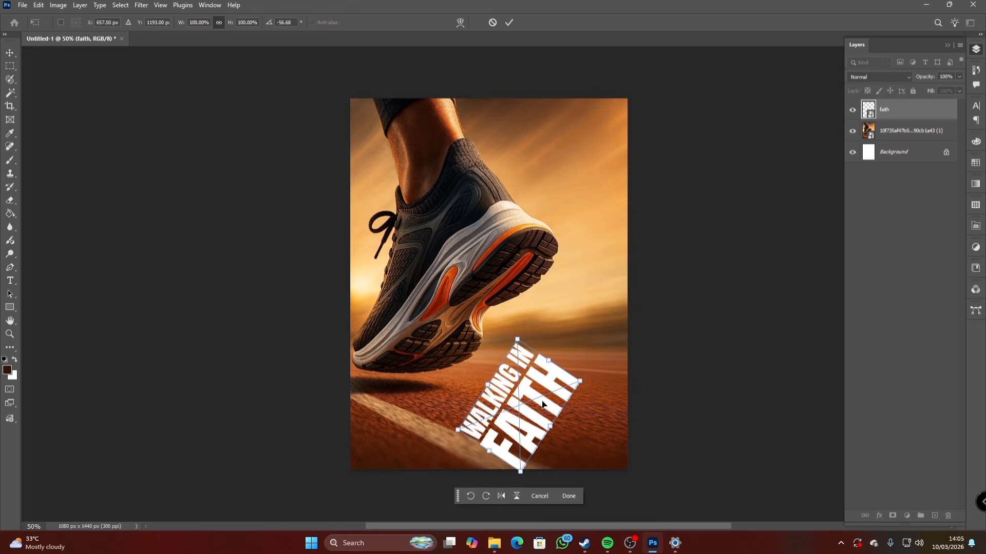
right_click(542, 405)
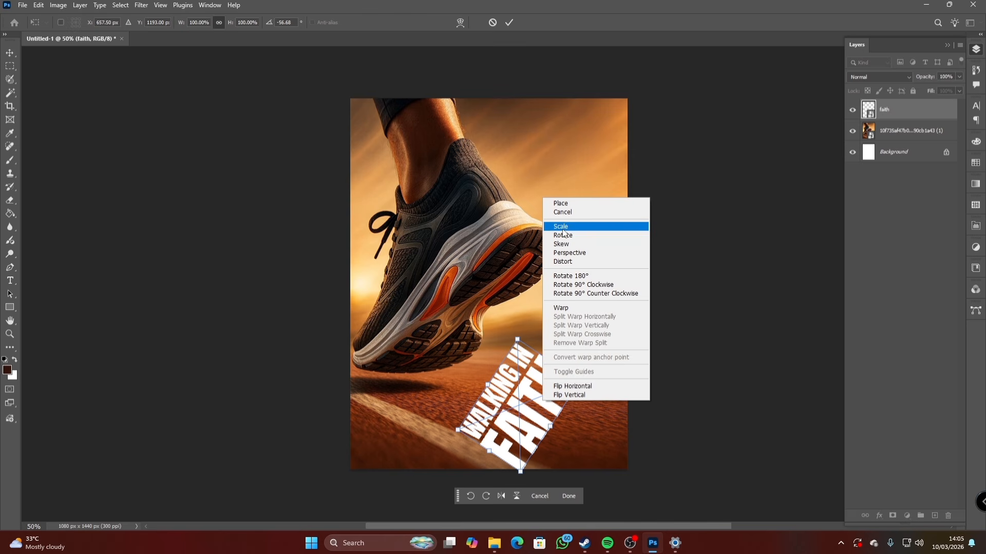
click(575, 263)
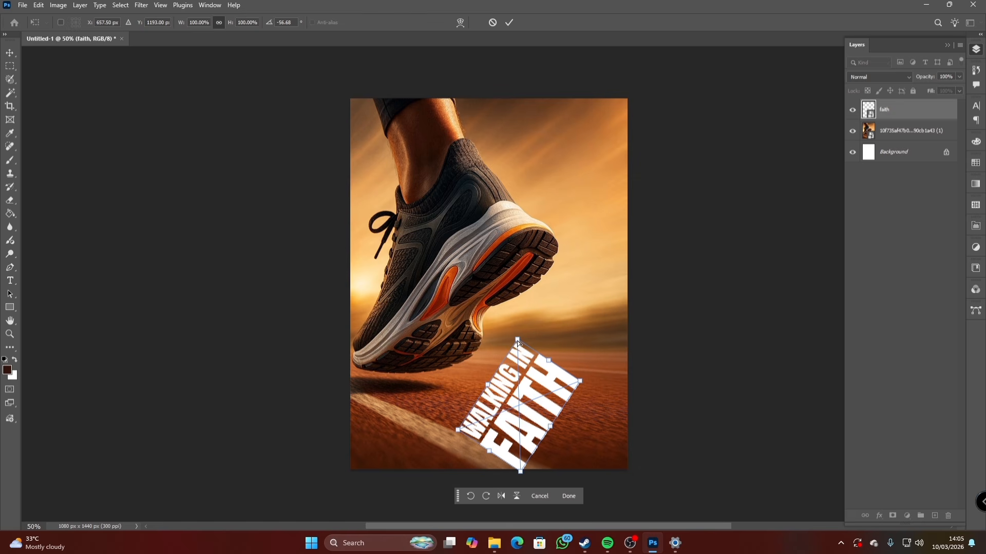
drag(521, 343, 505, 367)
drag(580, 381, 585, 375)
drag(520, 473, 530, 450)
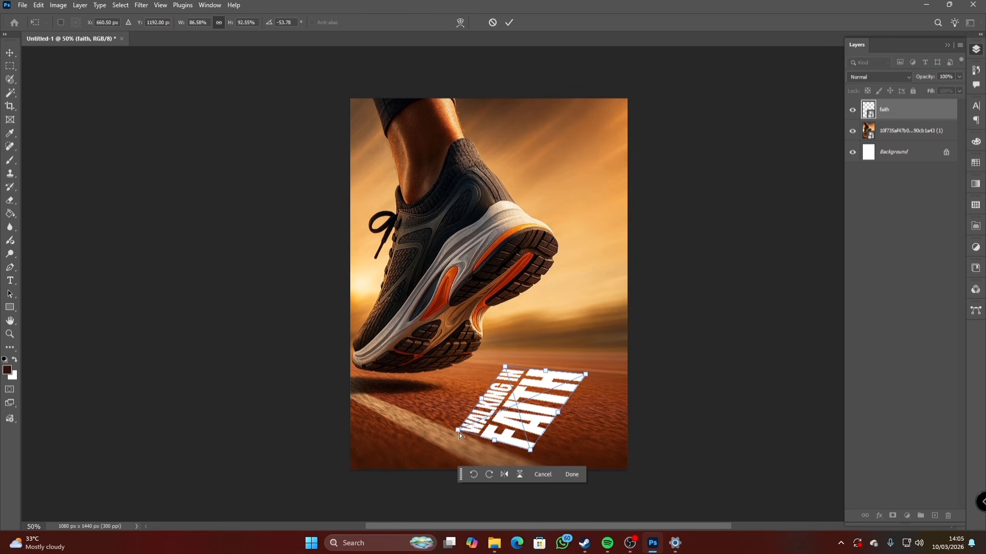
drag(458, 430, 408, 406)
drag(531, 450, 522, 451)
drag(585, 376, 593, 374)
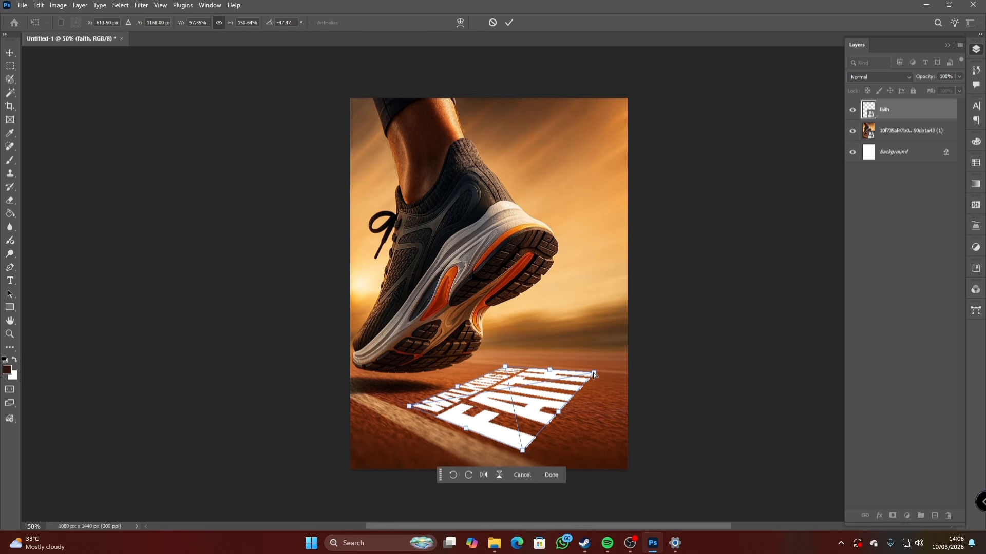
key(Return)
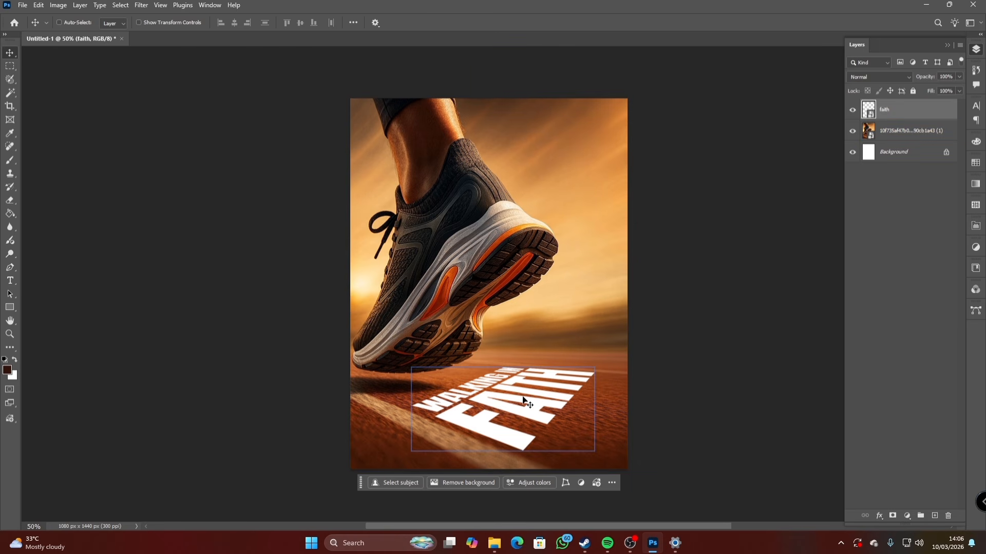
Distort the THEME-line text on the track by pulling the outer edge along the bottom of "FAITH" slightly inward
key(ctrl)
key(ctrl+t)
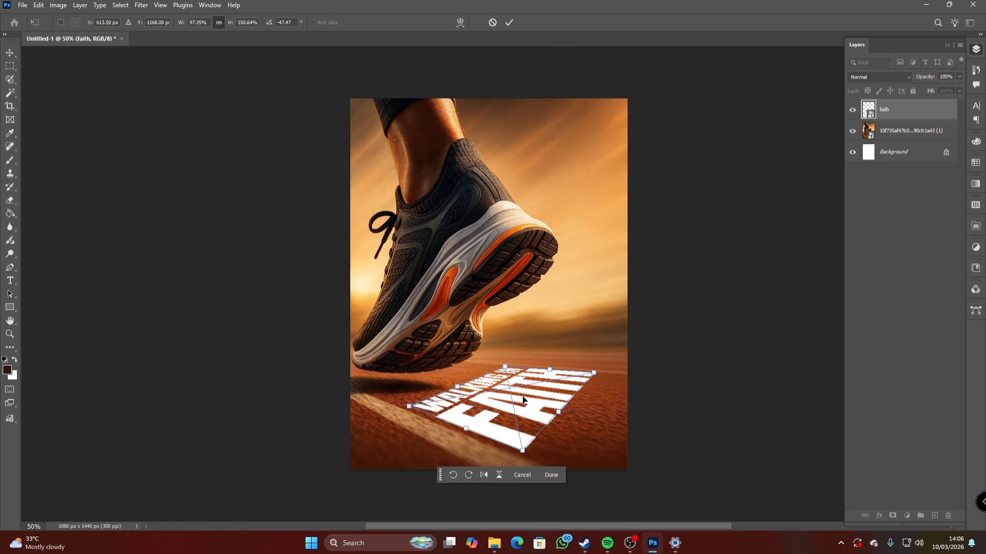
right_click(524, 400)
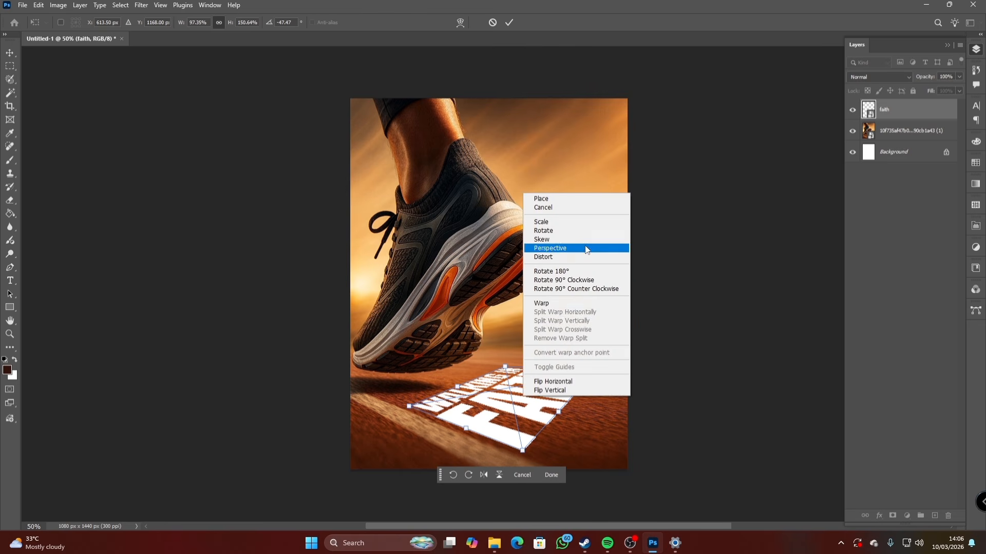
click(585, 261)
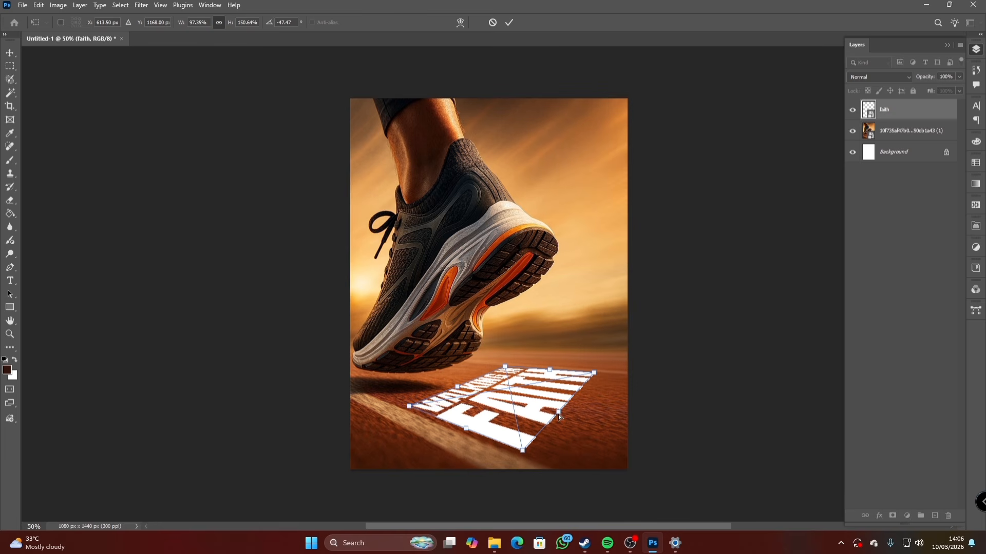
drag(558, 414, 553, 415)
key(Return)
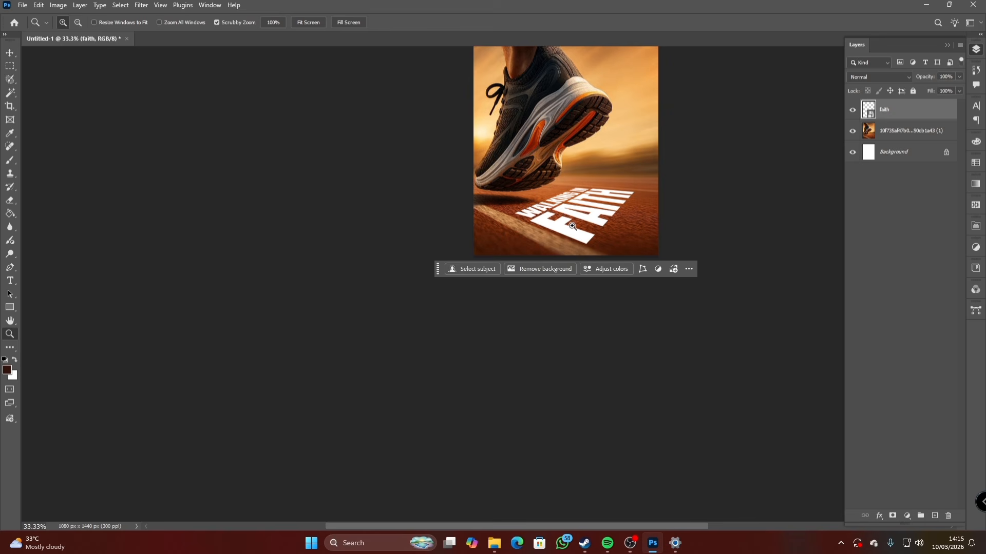
Distort the text again, pulling the corner at the foot of the "F" in "FAITH" slightly inward
click(591, 227)
click(594, 225)
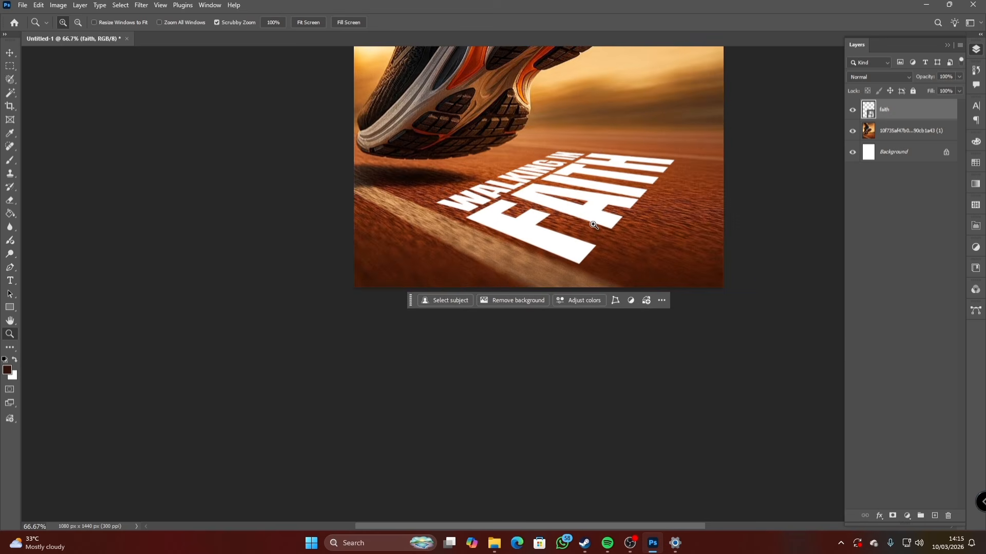
click(594, 225)
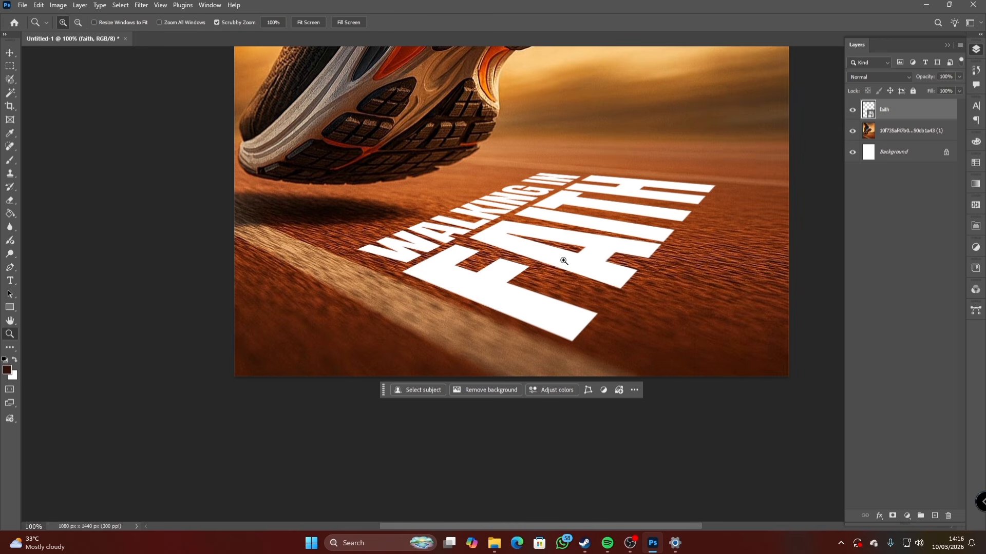
key(ctrl+t)
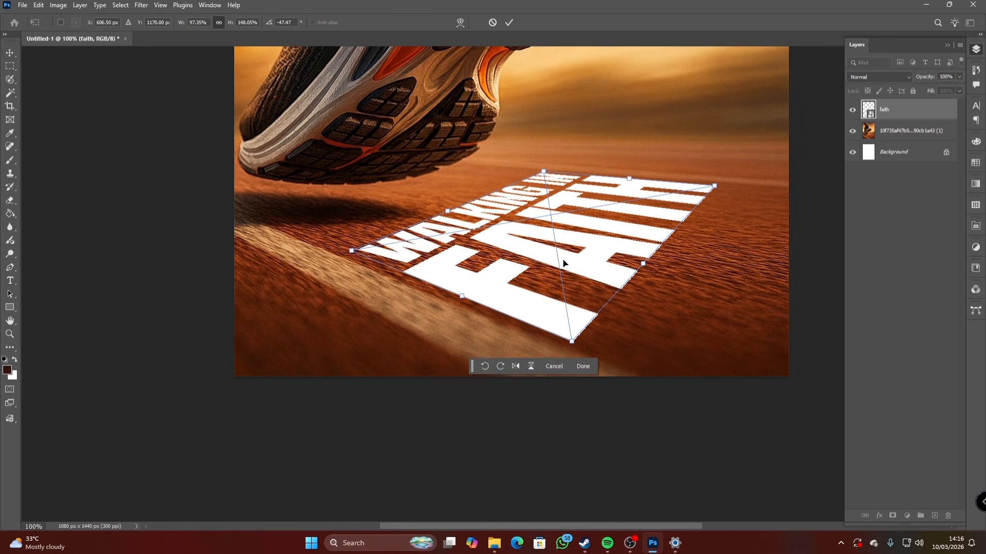
right_click(563, 262)
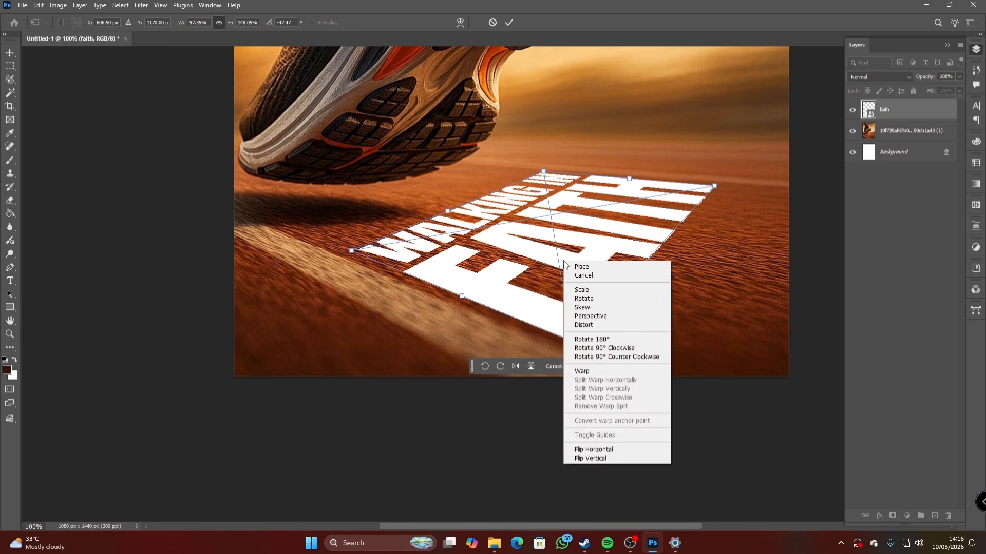
click(608, 325)
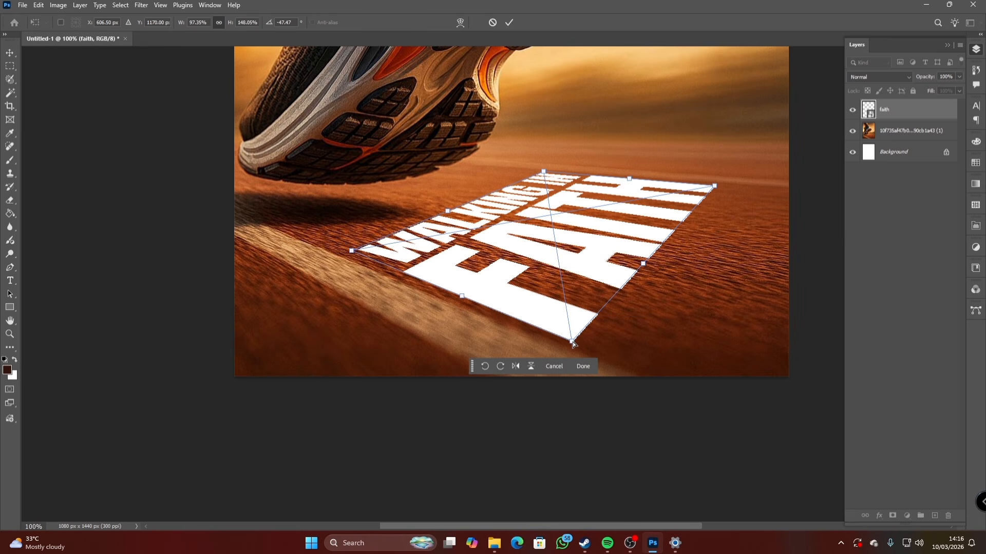
drag(572, 342, 567, 340)
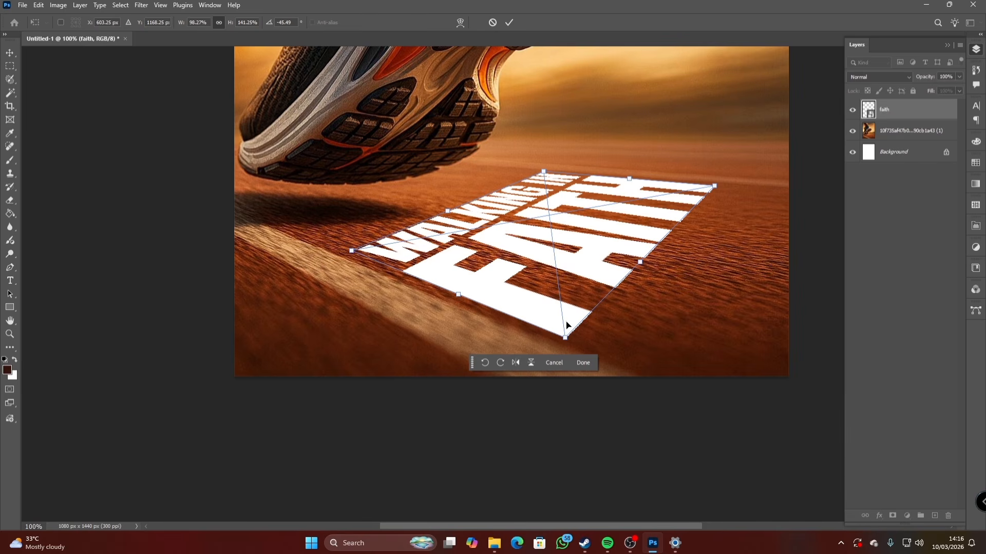
Skew the text by its edge nearest the lane line, sliding that edge along the line toward the shoe's heel
right_click(550, 319)
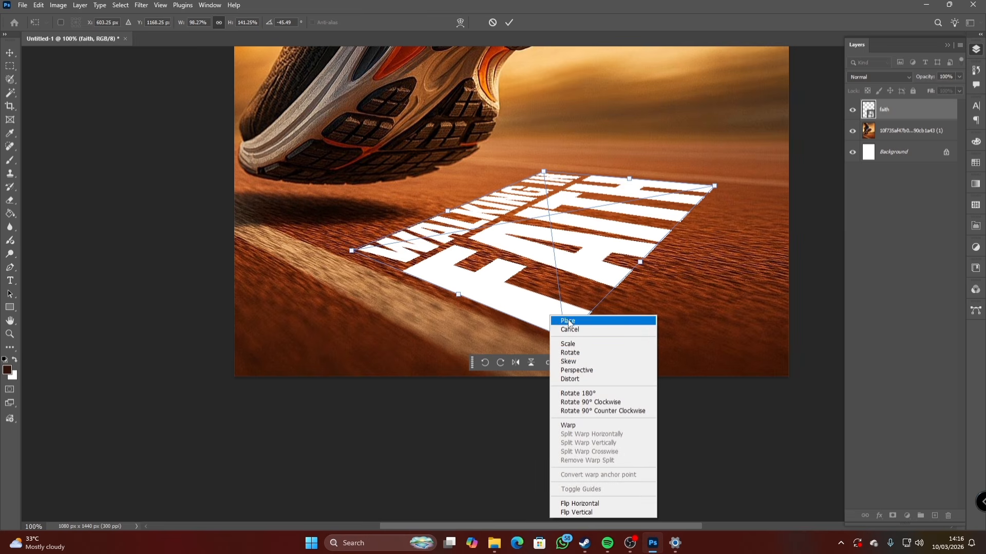
click(570, 361)
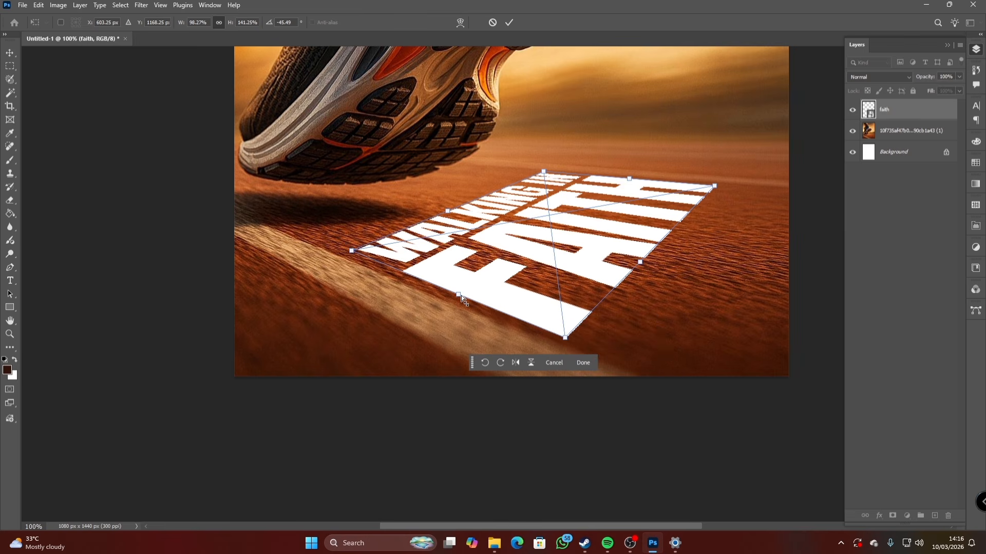
drag(460, 295, 424, 281)
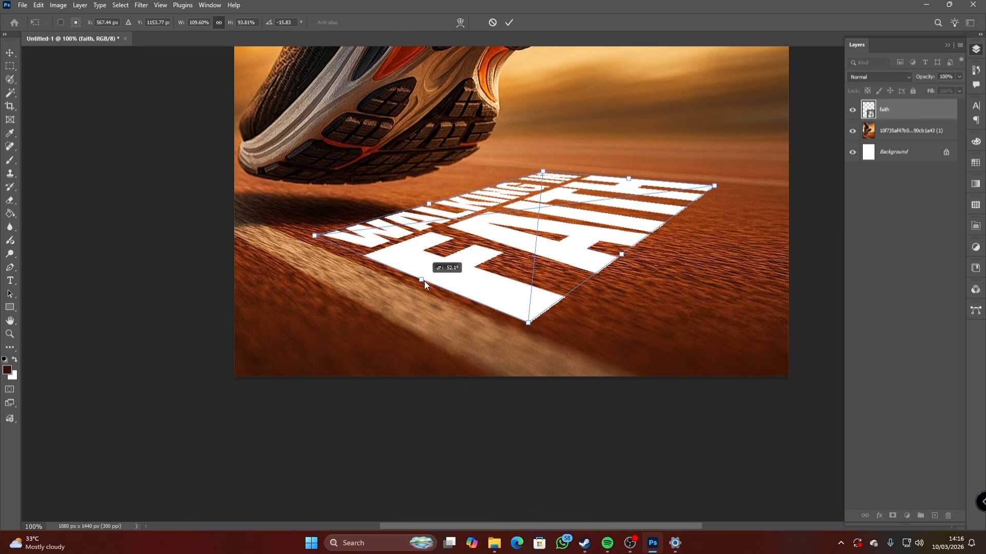
drag(424, 282, 424, 282)
drag(629, 178, 631, 181)
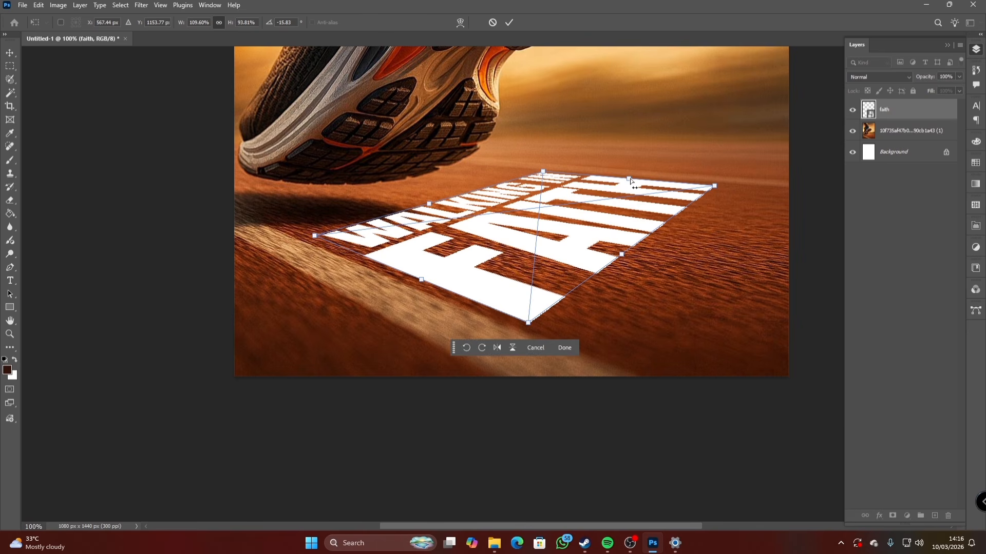
key(Return)
Nudge the skewed text a few pixels right and down to fine-tune its position on the track
key(z)
scroll(521, 245, up, 3)
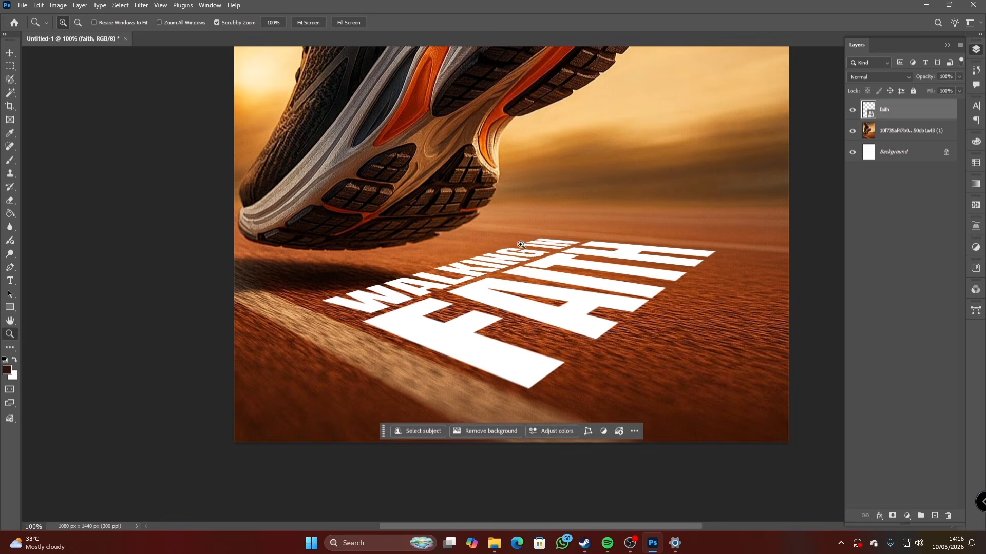
alt+click(638, 278)
alt+click(638, 277)
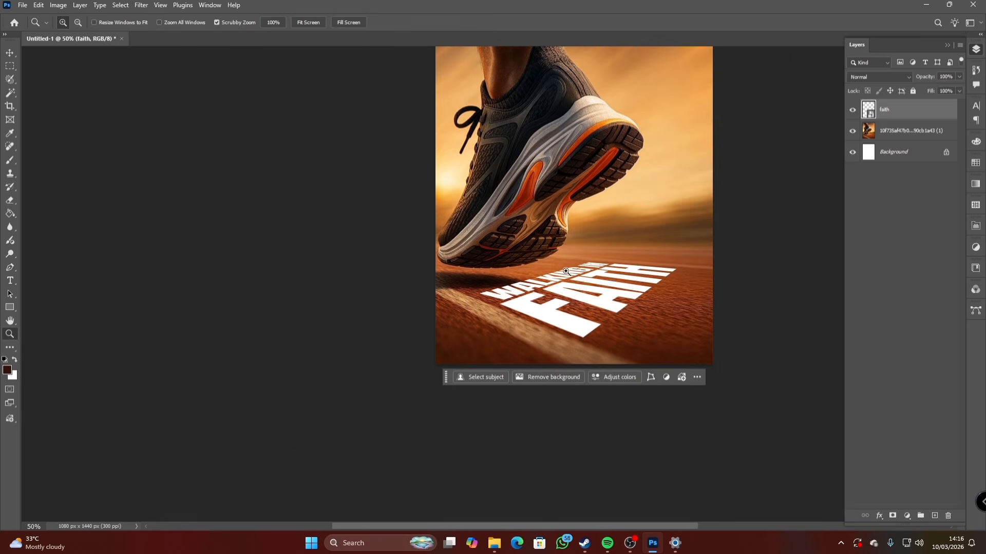
click(571, 275)
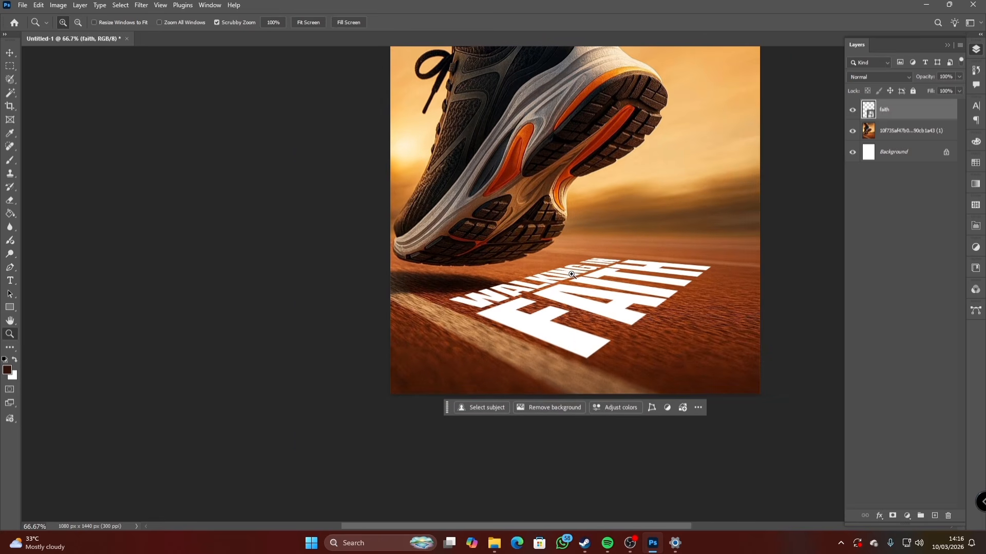
key(v)
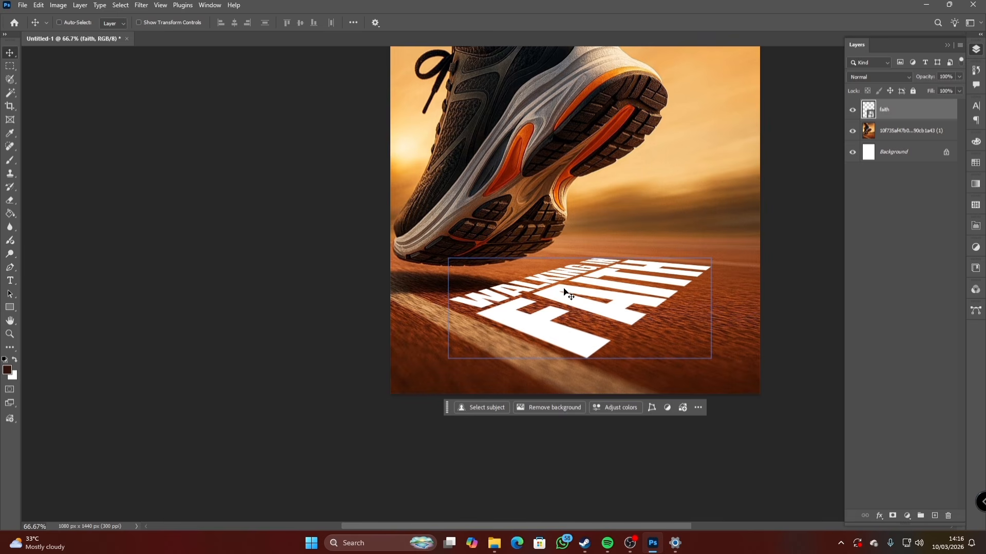
key(Right)
key(Right)
key(Right)
key(Right)
key(Right)
key(Right)
key(Right)
key(Right)
key(Right)
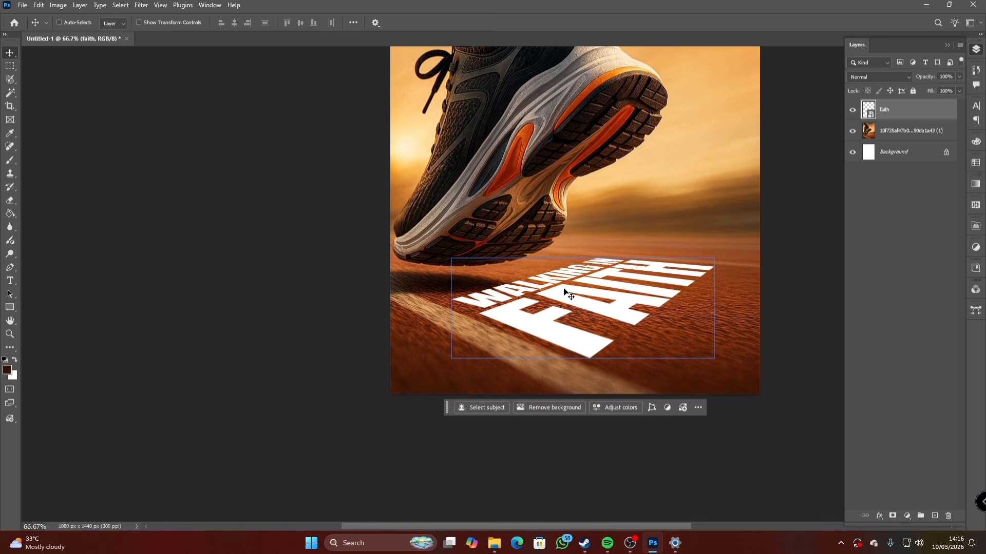
key(Down)
key(Down)
key(Down)
key(Down)
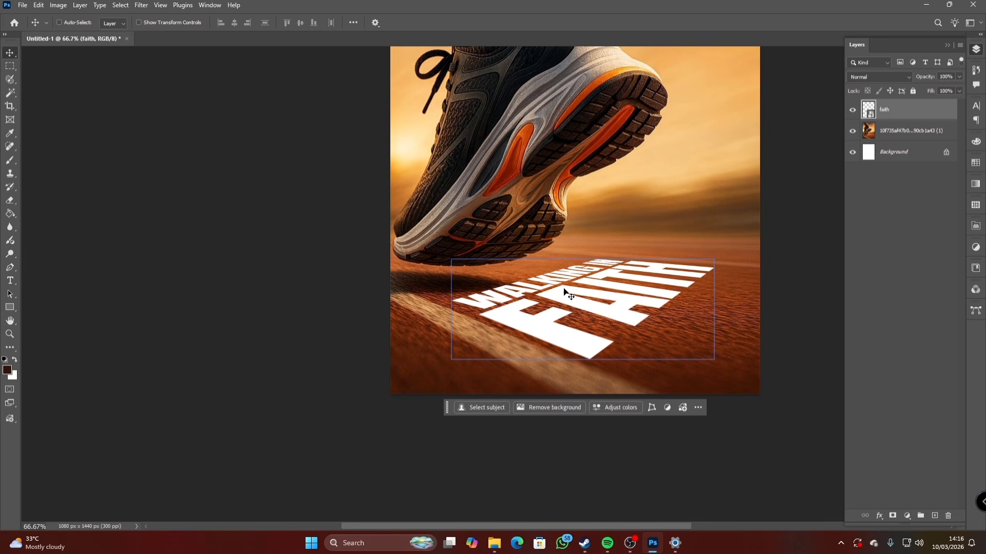
key(Left)
key(Left)
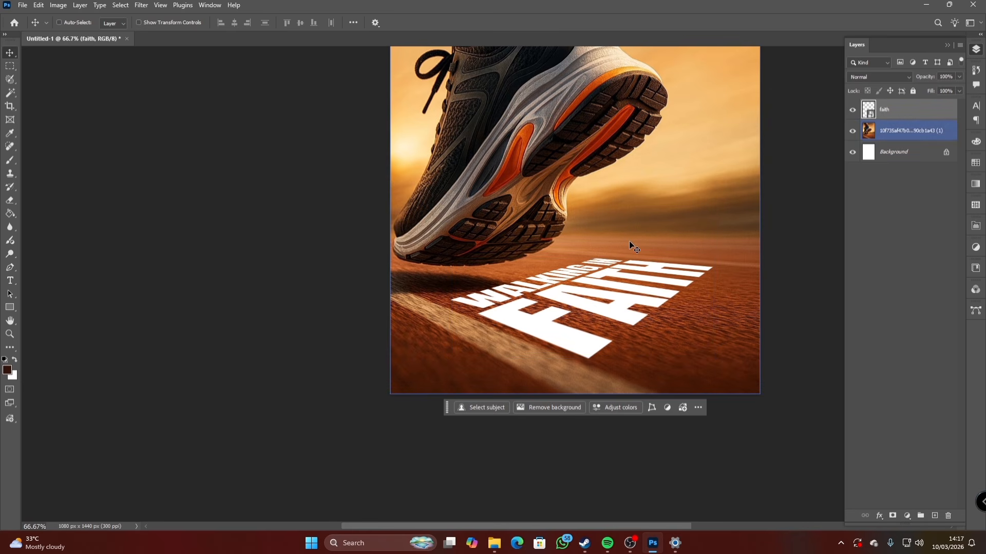
key(Left)
key(Left)
key(Down)
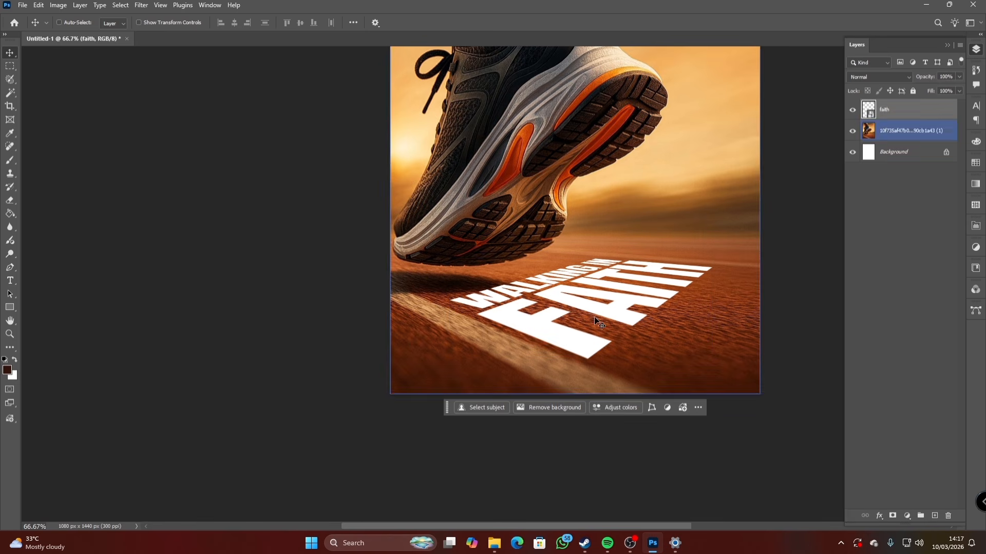
Rename the "faith" smart object layer as THEME and set its blend mode to Overlay
double_click(887, 114)
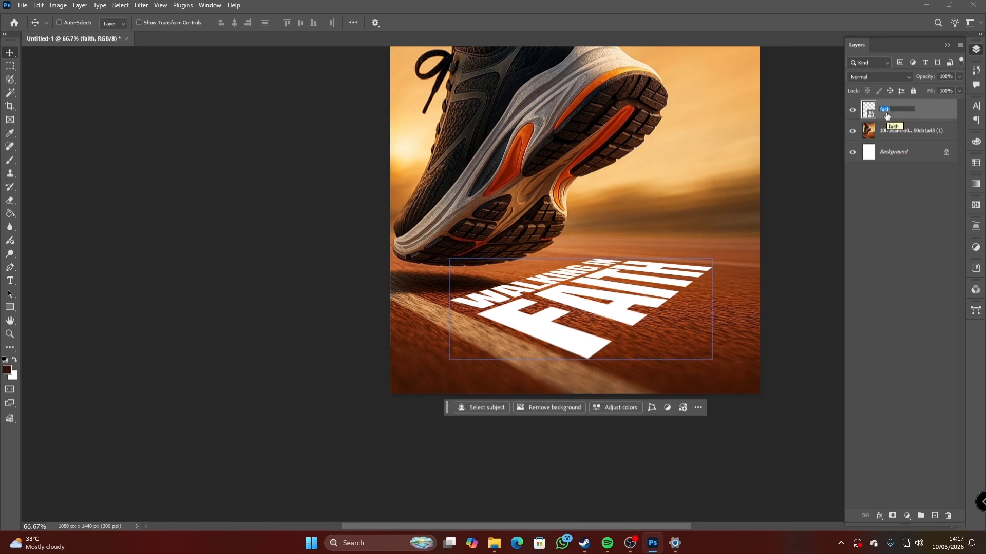
text(THEME)
key(Return)
click(889, 77)
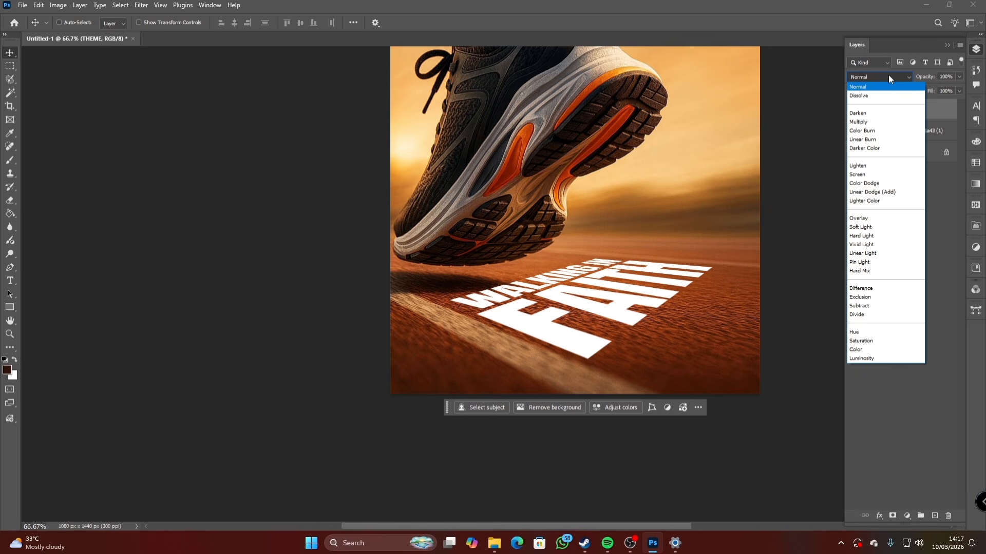
click(861, 219)
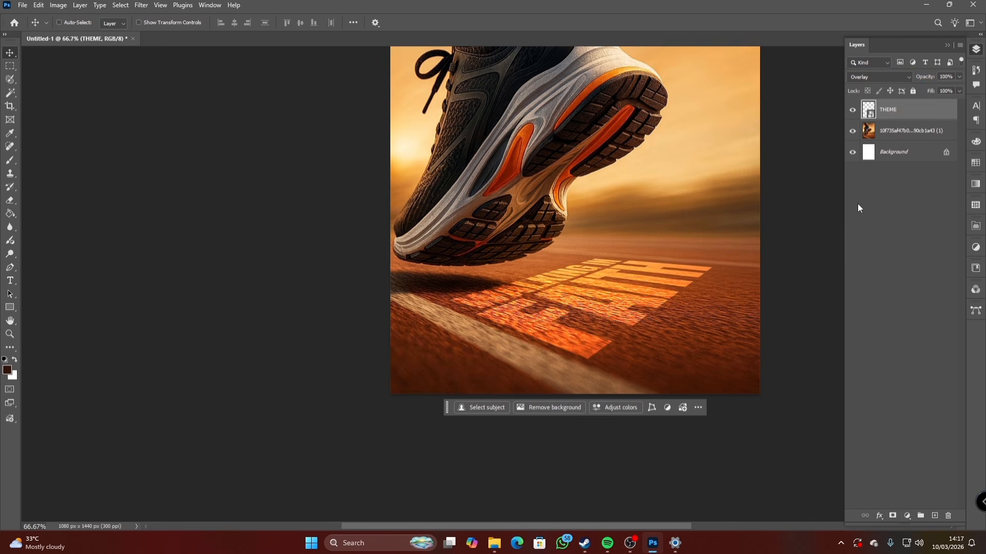
Rename the THEME layer as "THEME OVERLAY"
click(10, 334)
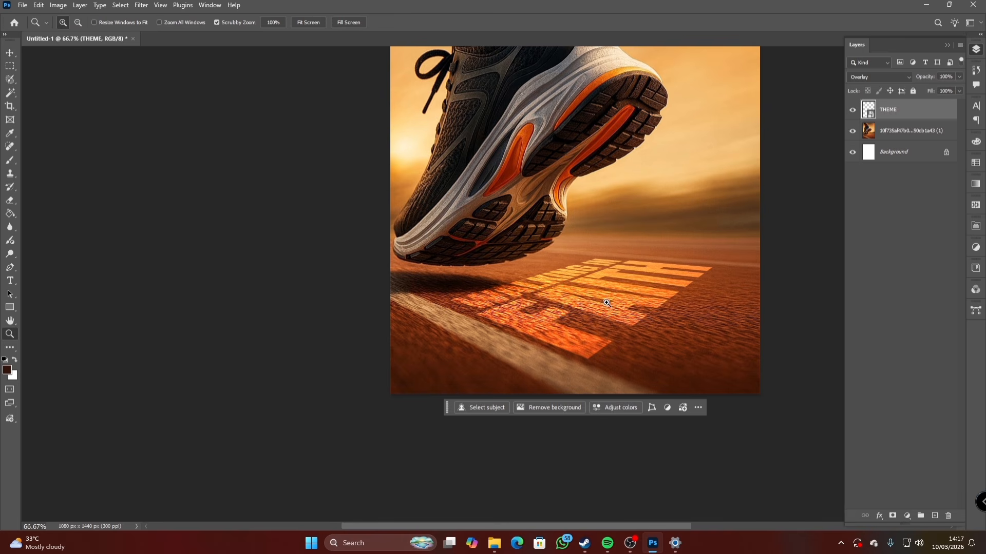
click(611, 303)
click(611, 304)
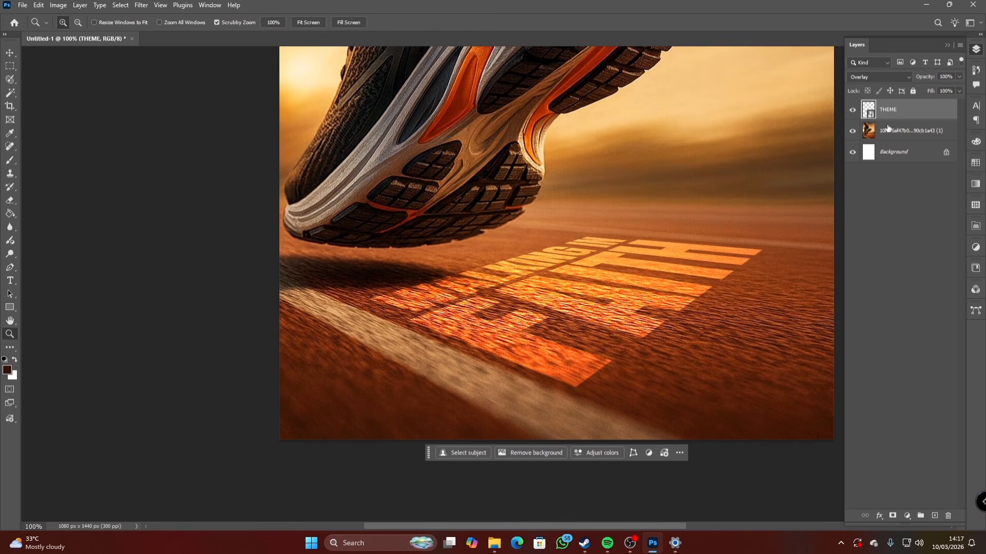
double_click(889, 112)
text(O)
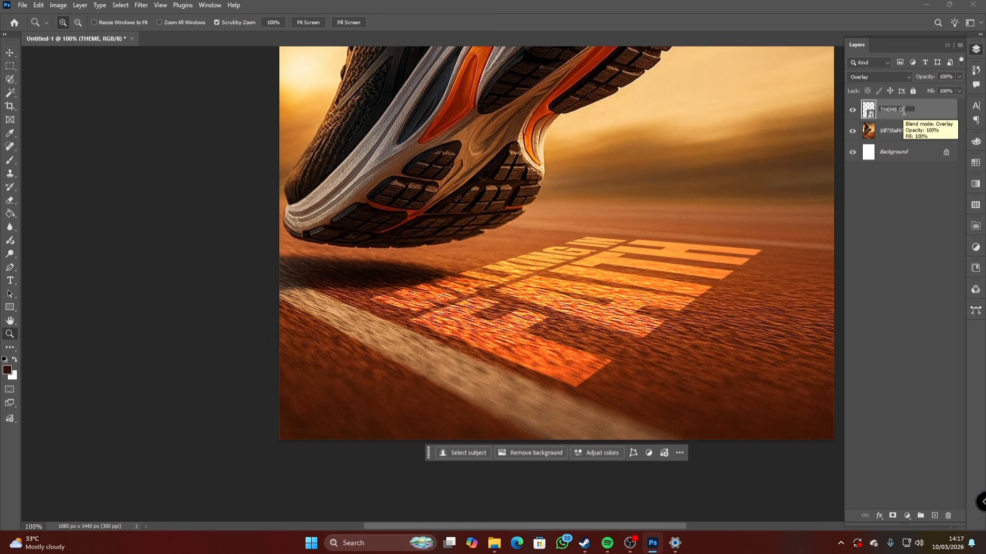
text(VERLAY)
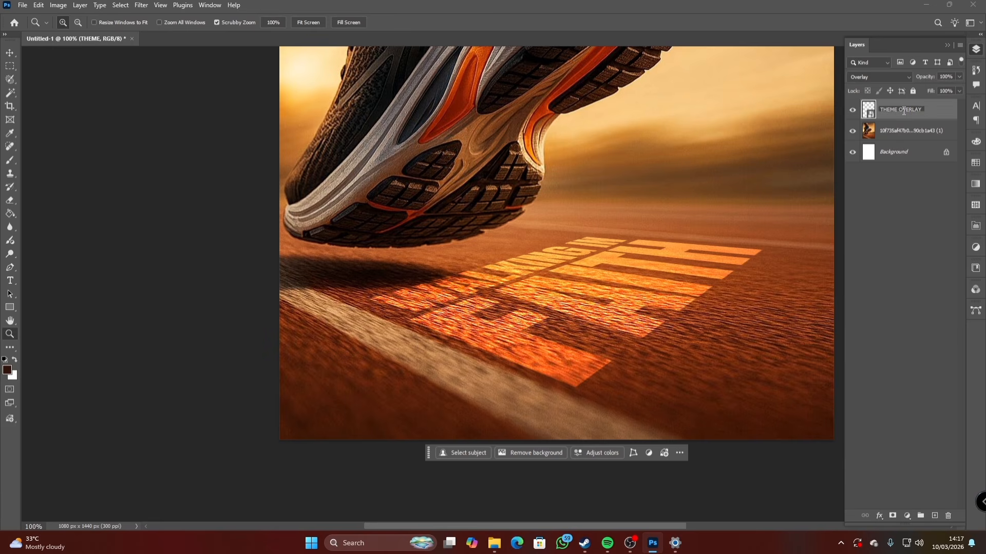
key(Return)
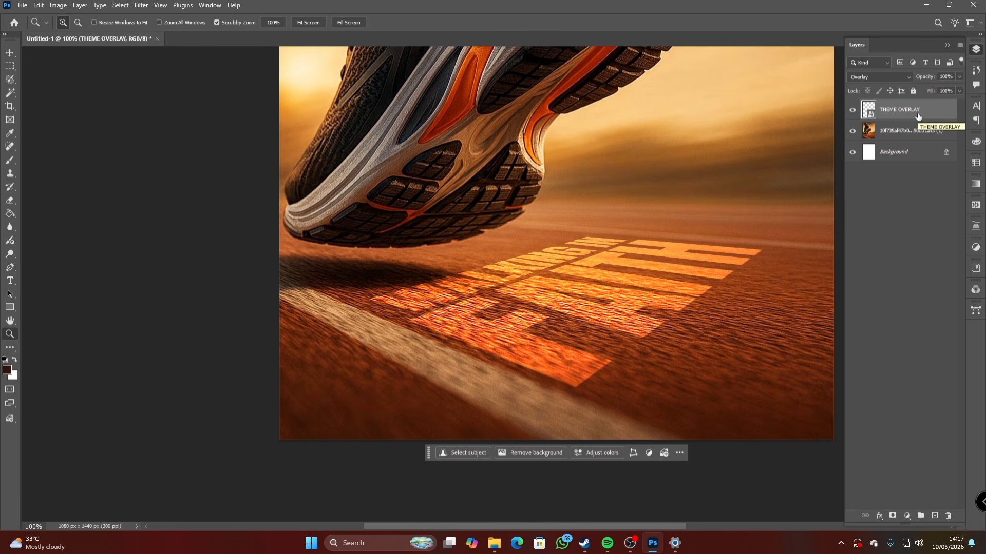
Duplicate the THEME OVERLAY layer and set the copy's blend mode to Soft Light
key(ctrl+j)
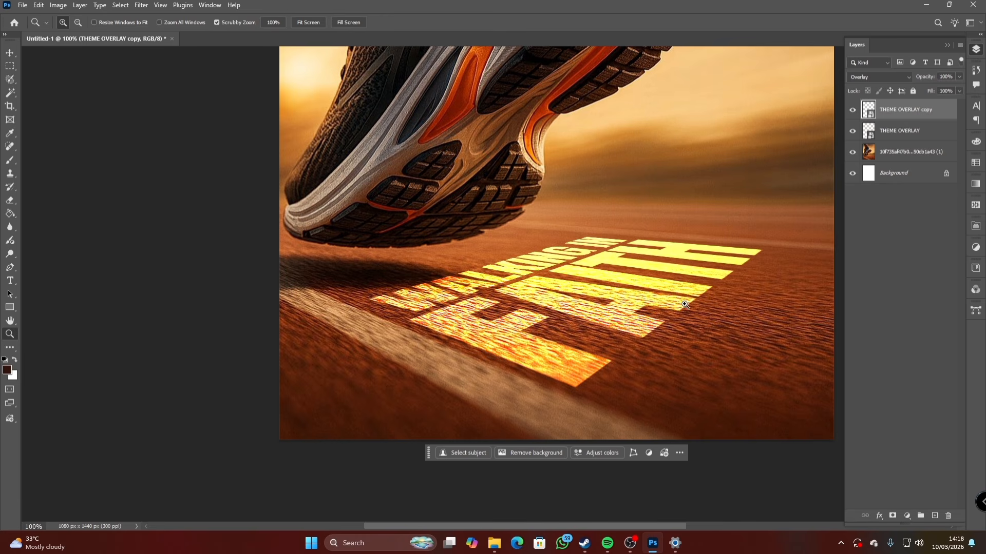
click(870, 78)
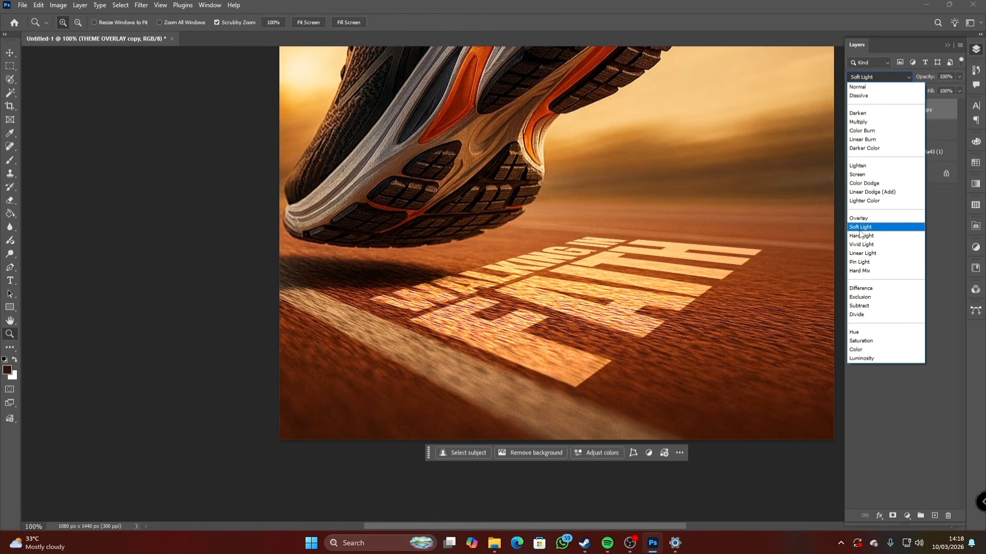
click(861, 229)
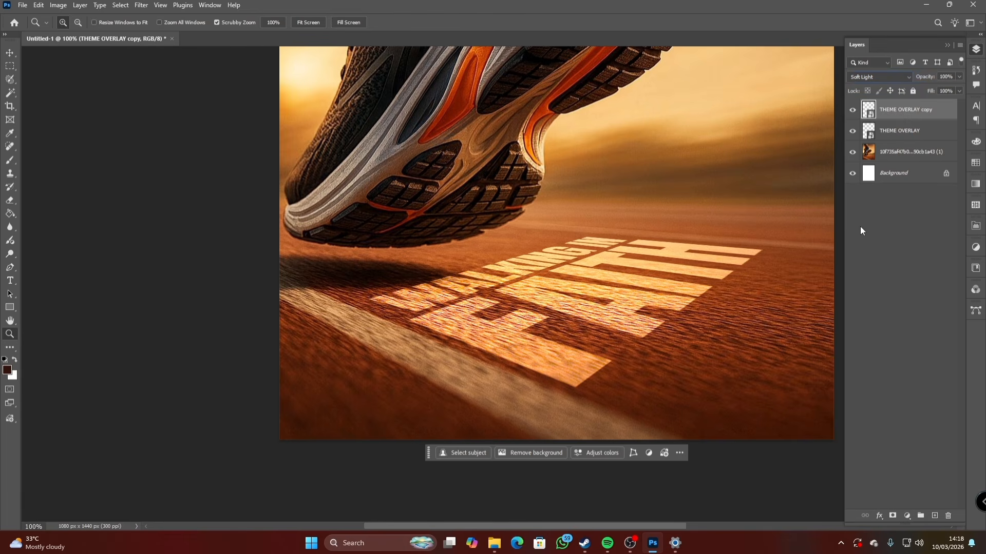
alt+click(411, 276)
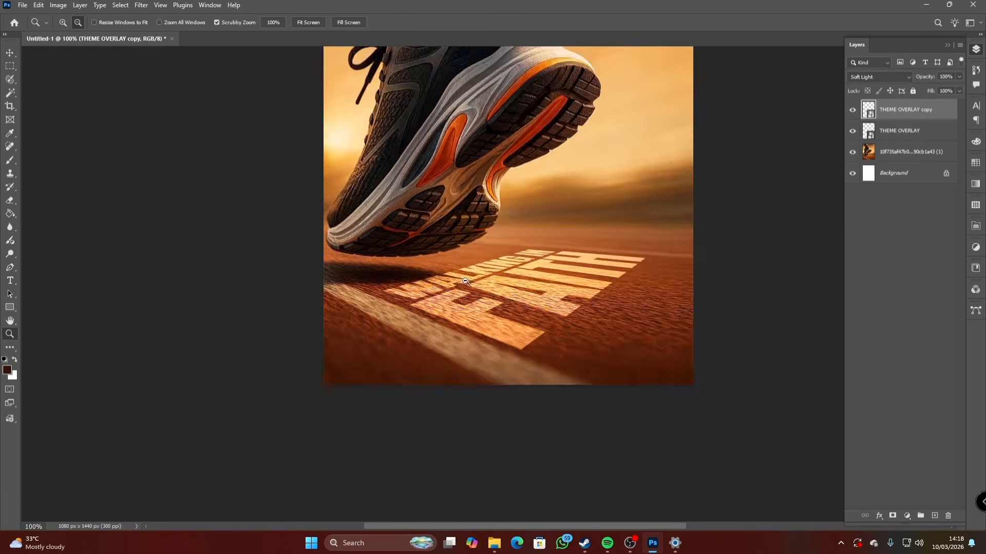
alt+click(487, 292)
alt+click(566, 311)
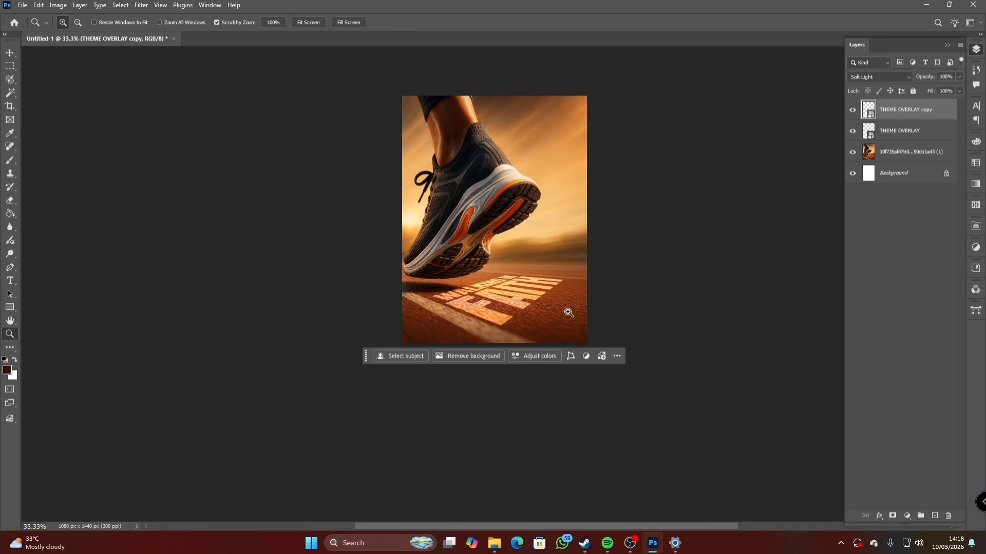
Examine the blended WALKING IN FAITH text on the track and the overall poster composition up close
click(554, 302)
click(555, 302)
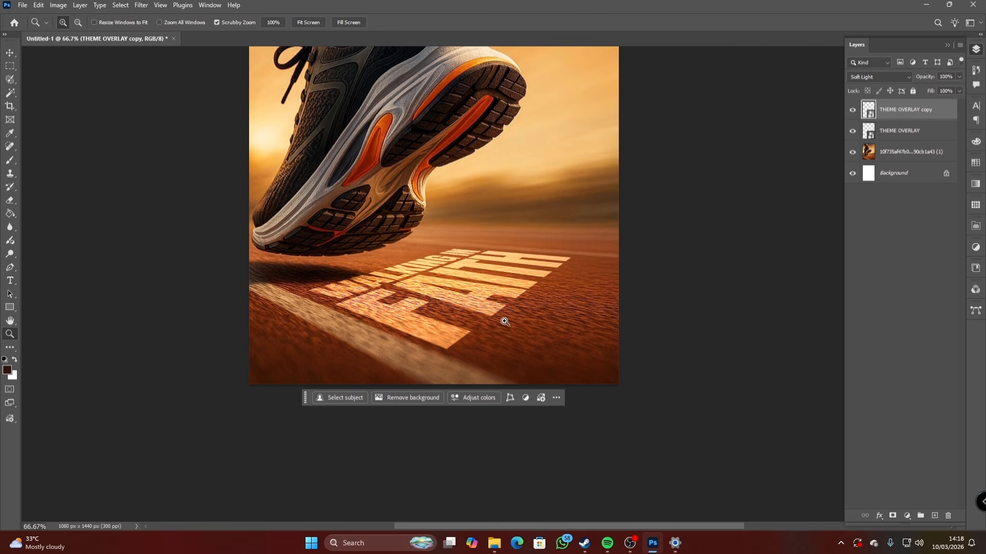
scroll(416, 296, up, 5)
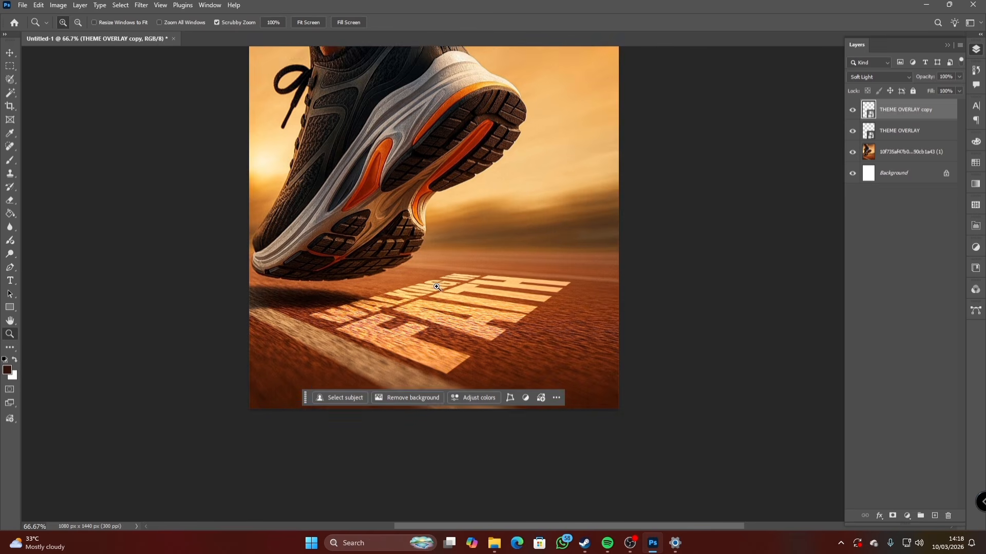
scroll(437, 287, up, 1)
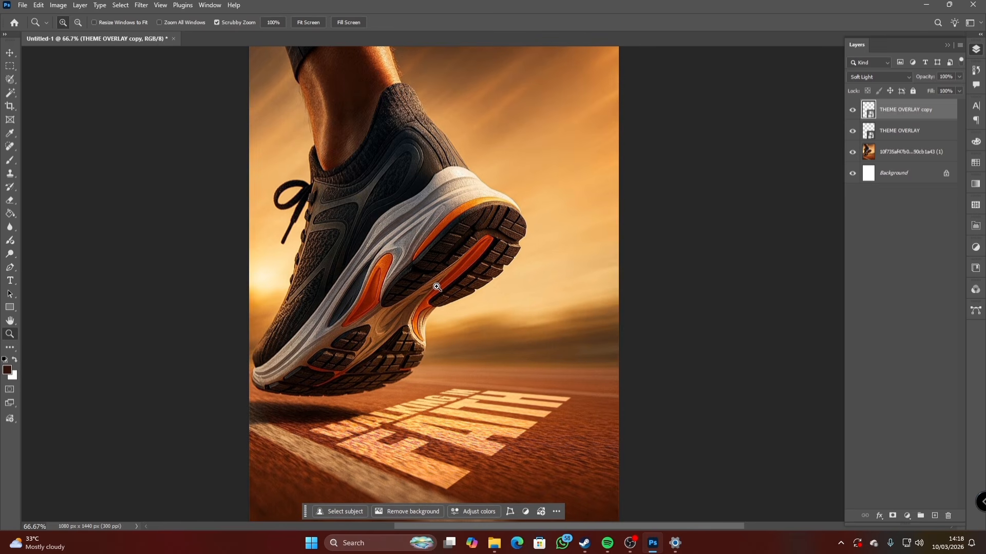
scroll(454, 281, up, 4)
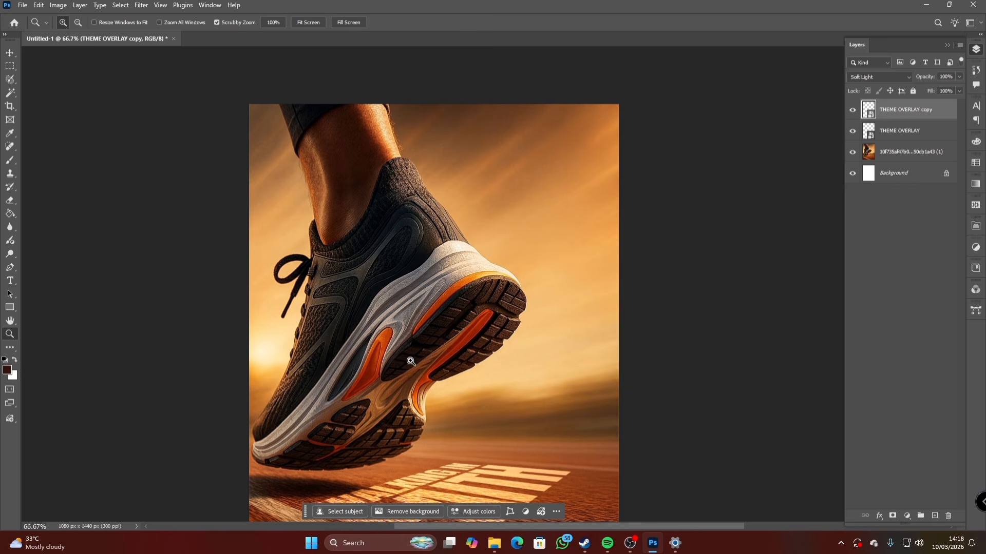
scroll(421, 358, up, 1)
scroll(421, 358, up, 1)
Add the text FIREHOUSE in white Anton Regular at 24 pt on the open sky beside the ankle
click(517, 164)
scroll(527, 203, up, 3)
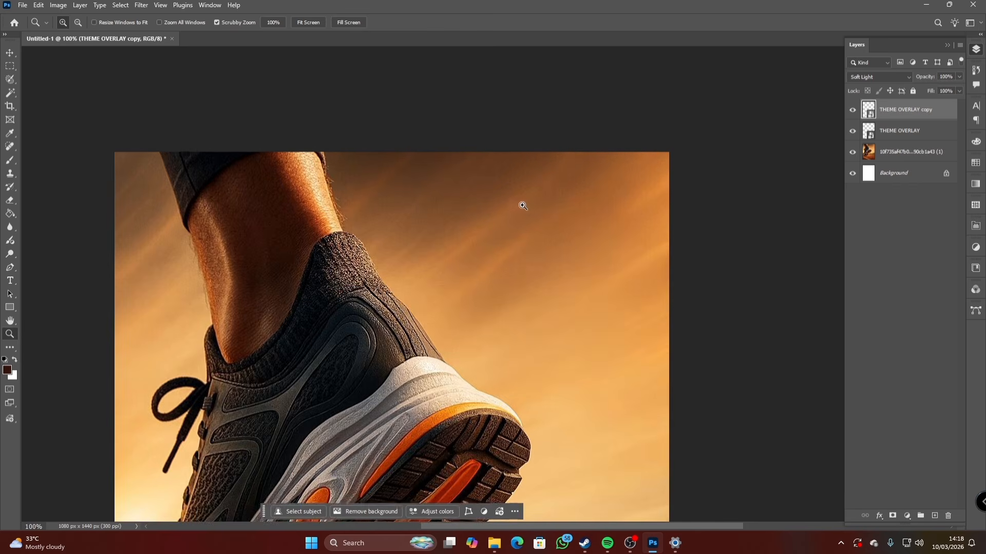
click(510, 208)
scroll(511, 232, up, 3)
scroll(511, 231, down, 5)
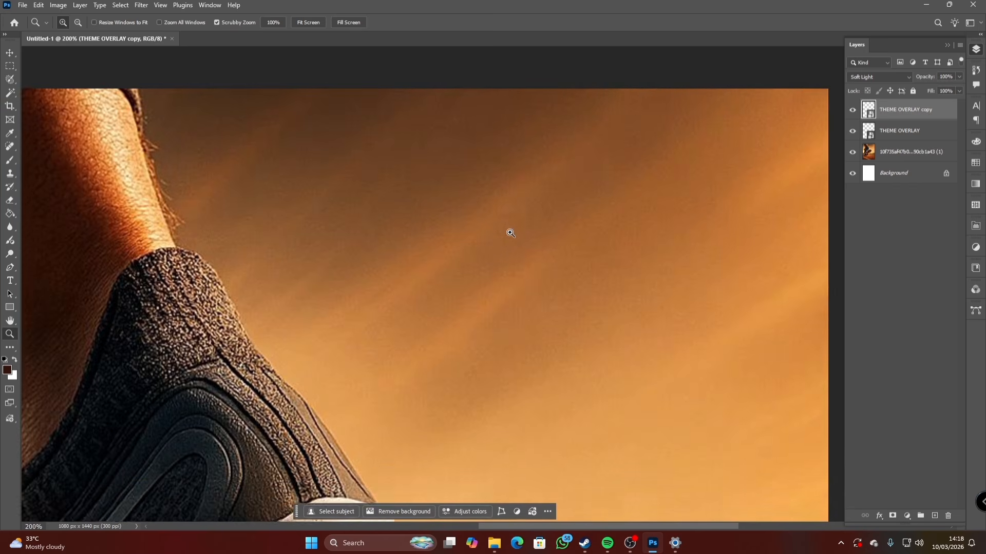
scroll(511, 232, left, 6)
scroll(442, 228, up, 2)
alt+click(493, 231)
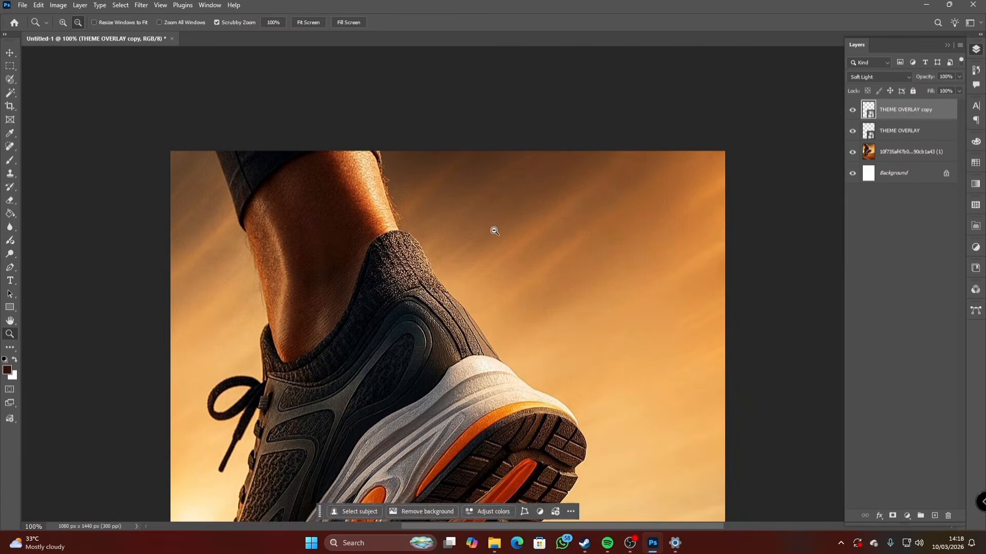
click(617, 206)
scroll(681, 280, up, 2)
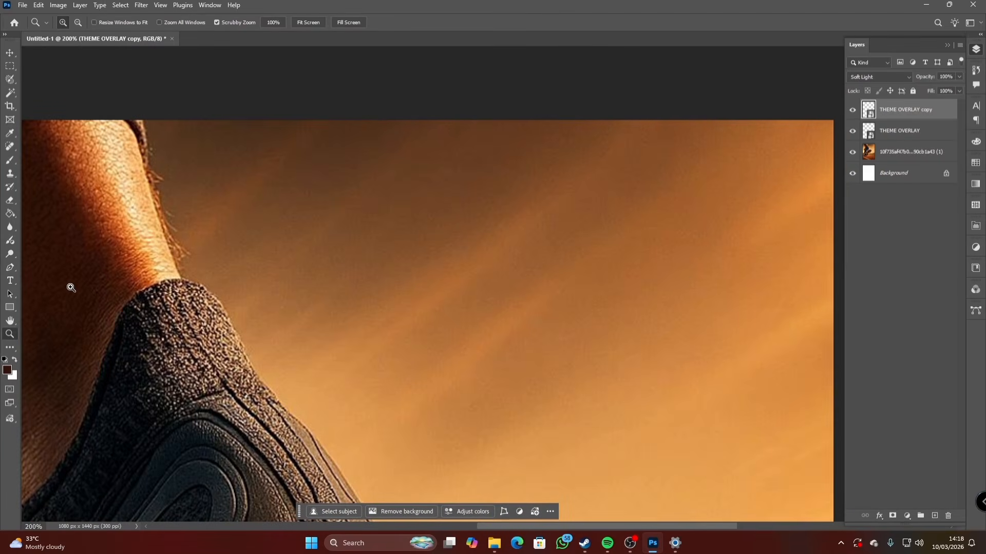
click(10, 280)
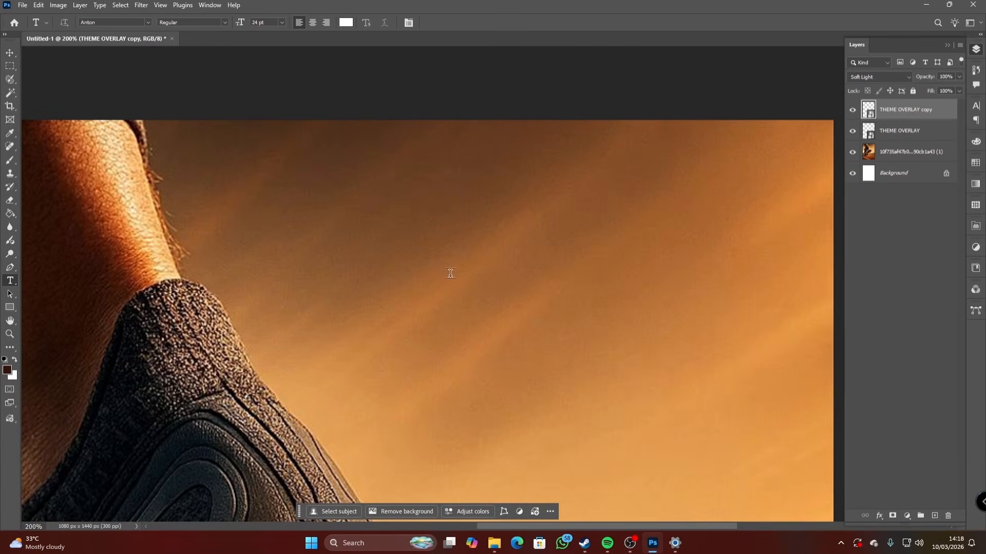
click(590, 221)
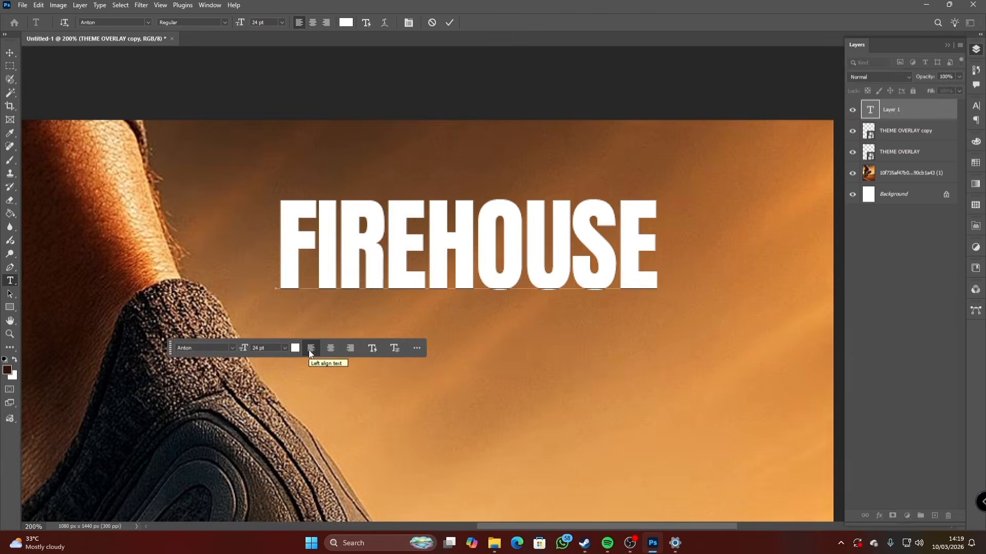
Duplicate the FIREHOUSE text below itself and change the copy to INTERNATIONAL FELLOWSHIP at 8 pt
key(ctrl+j)
text(INTERNATIONAL)
key(ctrl+a)
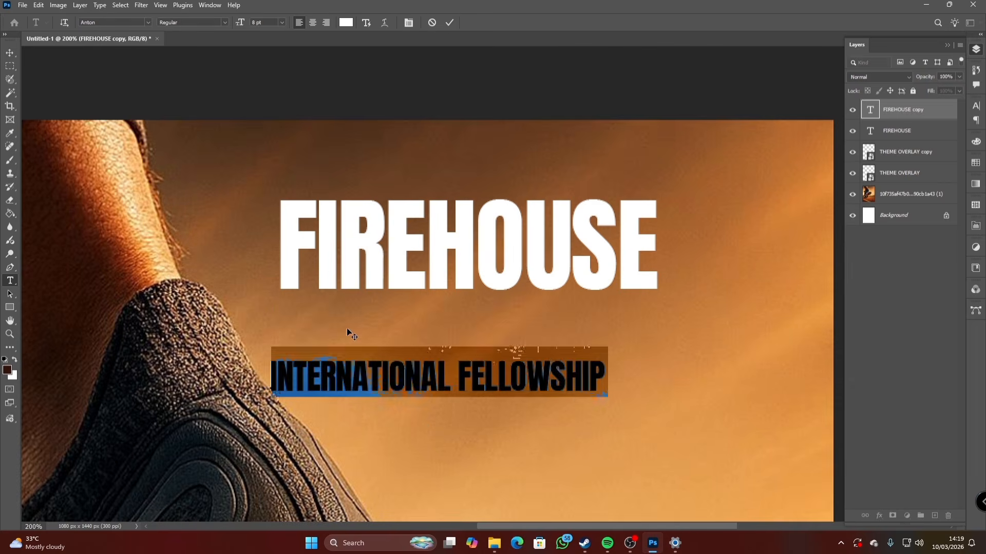
key(ctrl+Return)
Scale INTERNATIONAL FELLOWSHIP to about 112% to match the width of FIREHOUSE and nudge it up close beneath that word
key(ctrl+t)
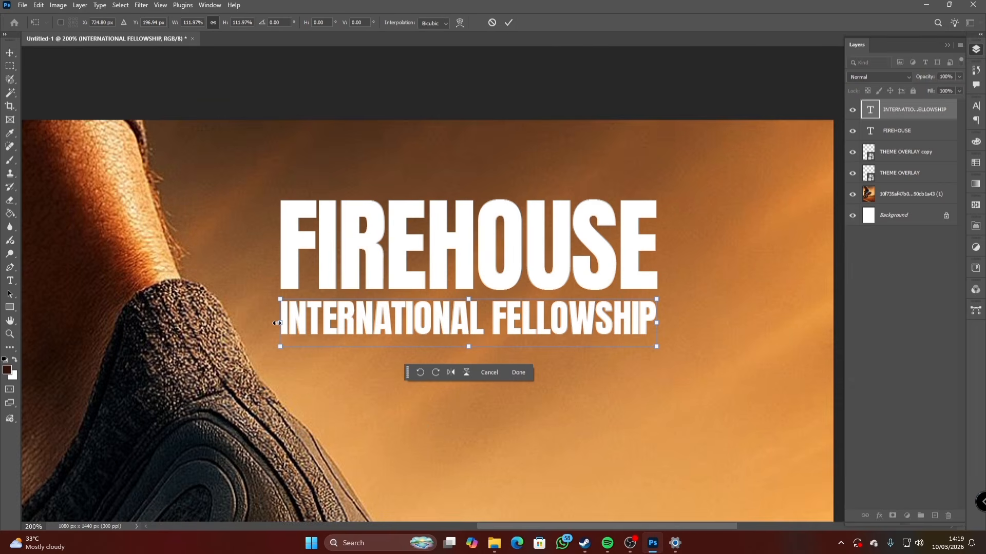
key(Return)
key(v)
key(Up)
key(Up)
key(Up)
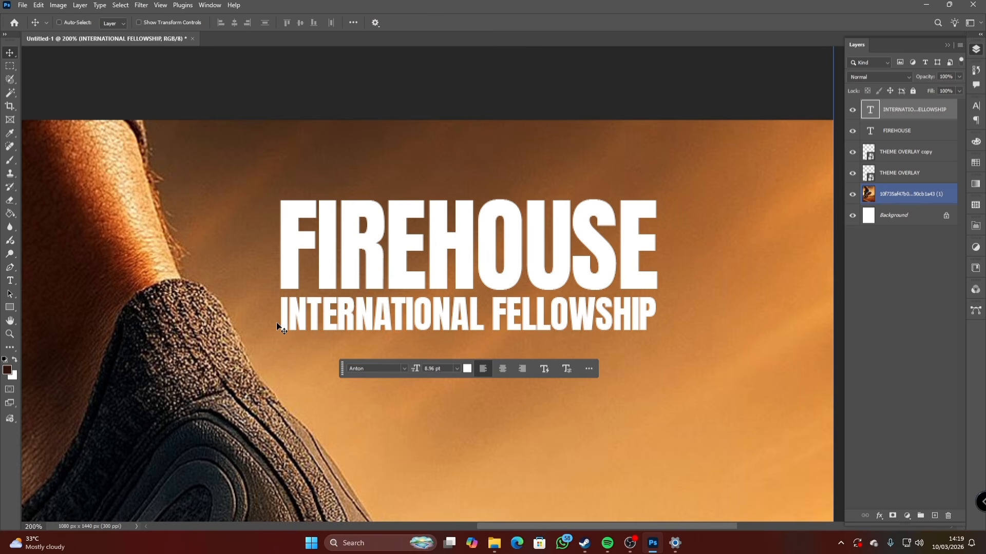
Group the FIREHOUSE and INTERNATIONAL FELLOWSHIP text layers and scale the group down about its centre
shift+click(931, 142)
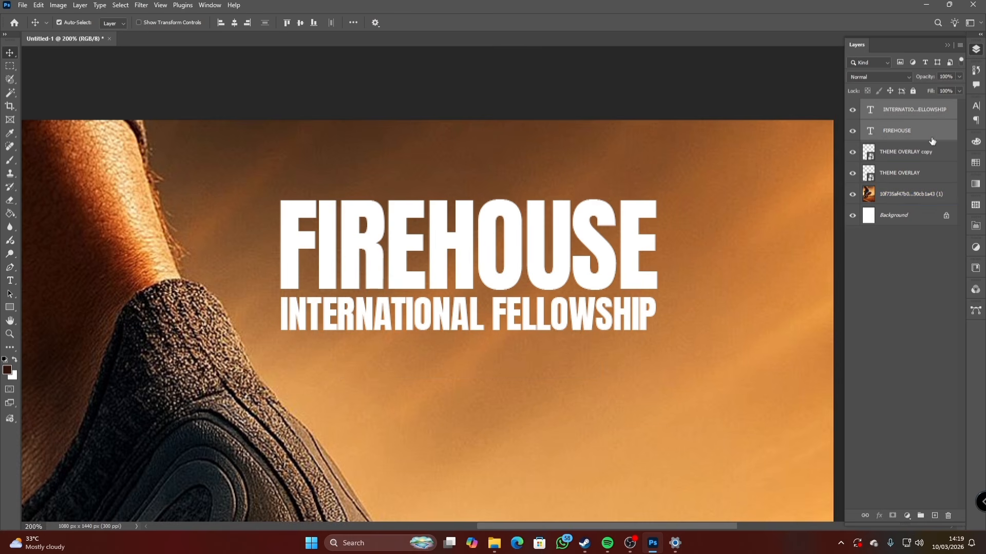
key(ctrl+g)
key(ctrl+t)
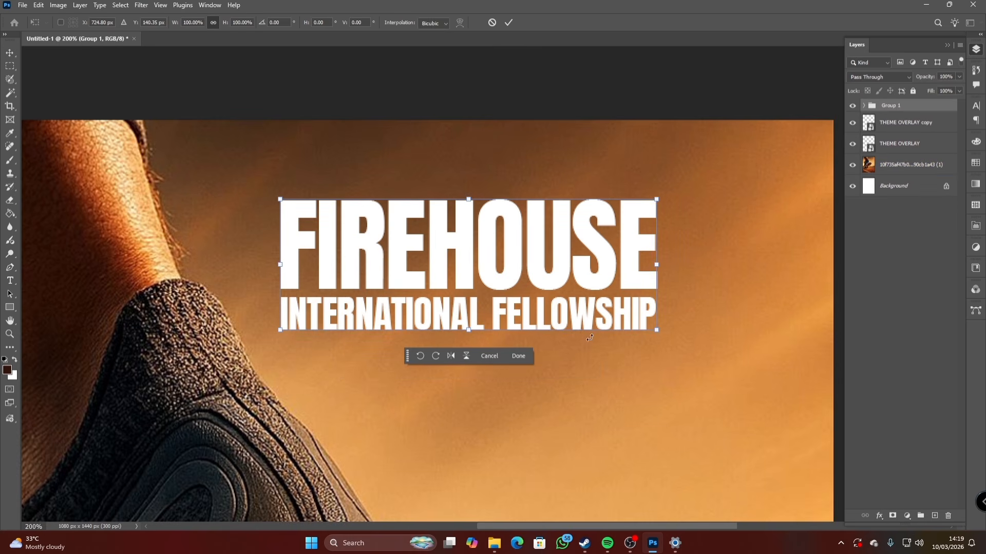
drag(281, 200, 340, 221)
key(Return)
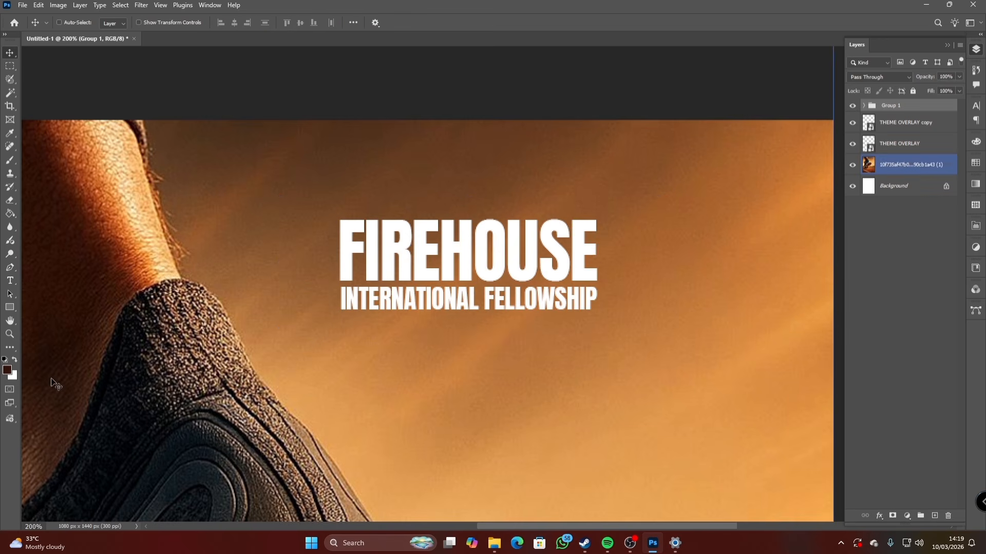
Move the FIREHOUSE text group toward the poster's upper-right corner and scale it down to about 78%
click(9, 334)
alt+click(478, 289)
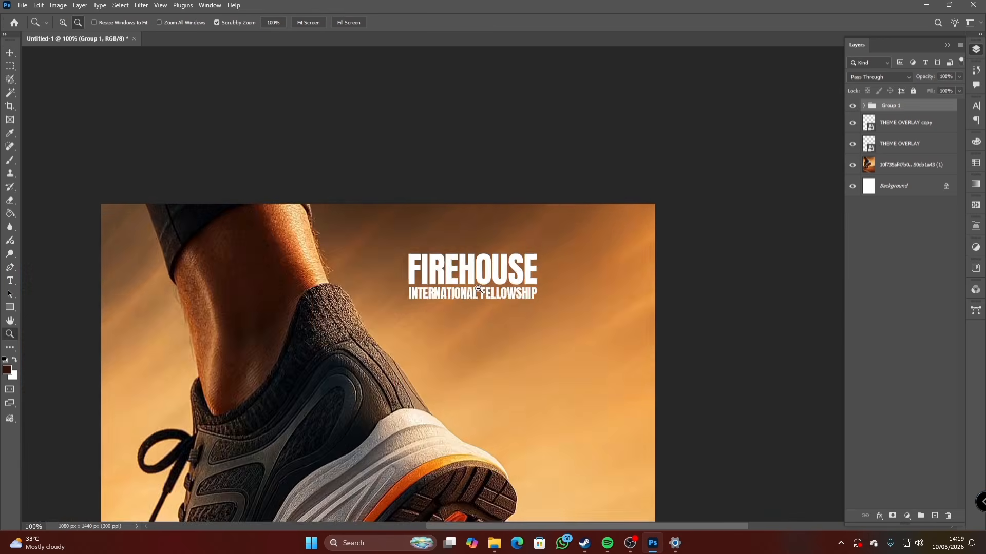
alt+click(478, 289)
alt+click(534, 321)
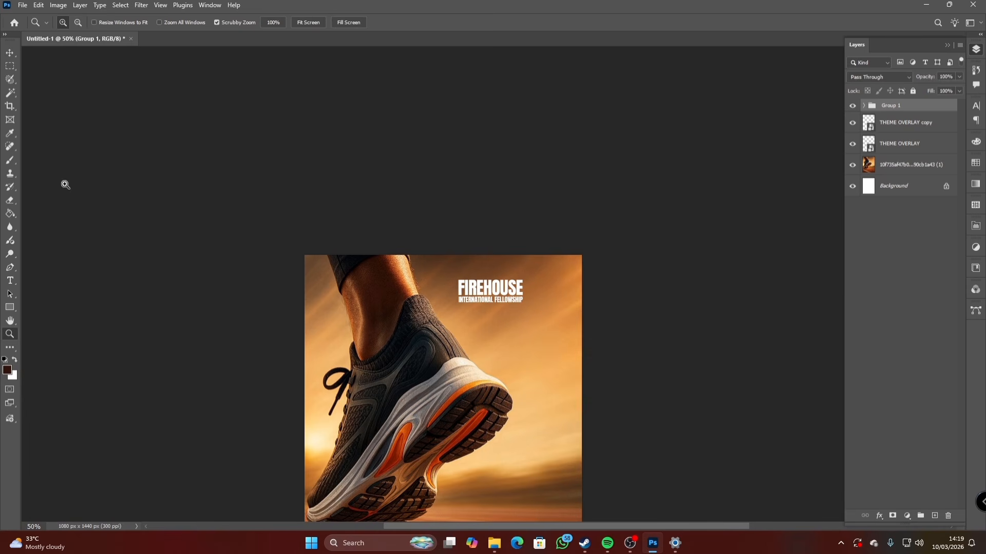
click(10, 53)
ctrl+click(483, 245)
ctrl+click(476, 285)
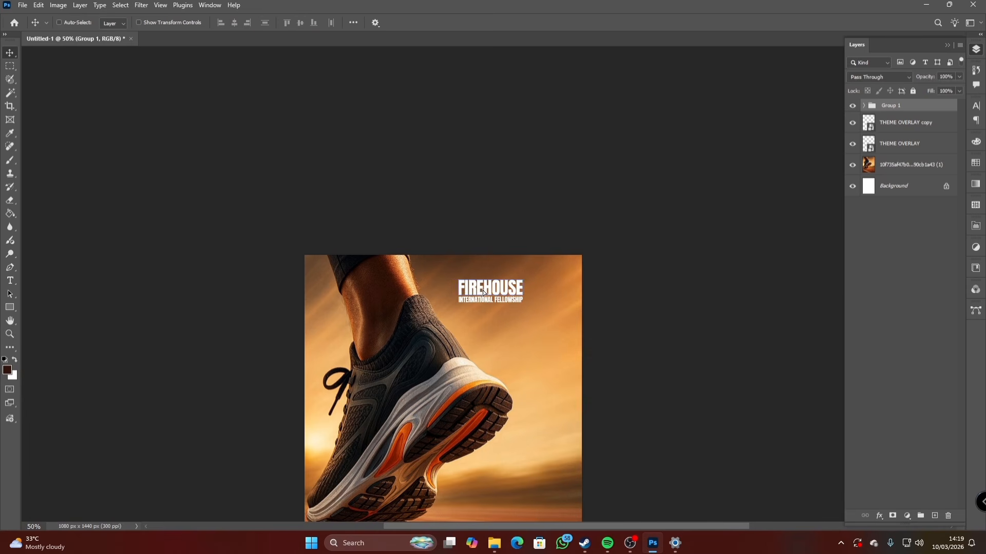
drag(476, 285, 502, 289)
key(ctrl+t)
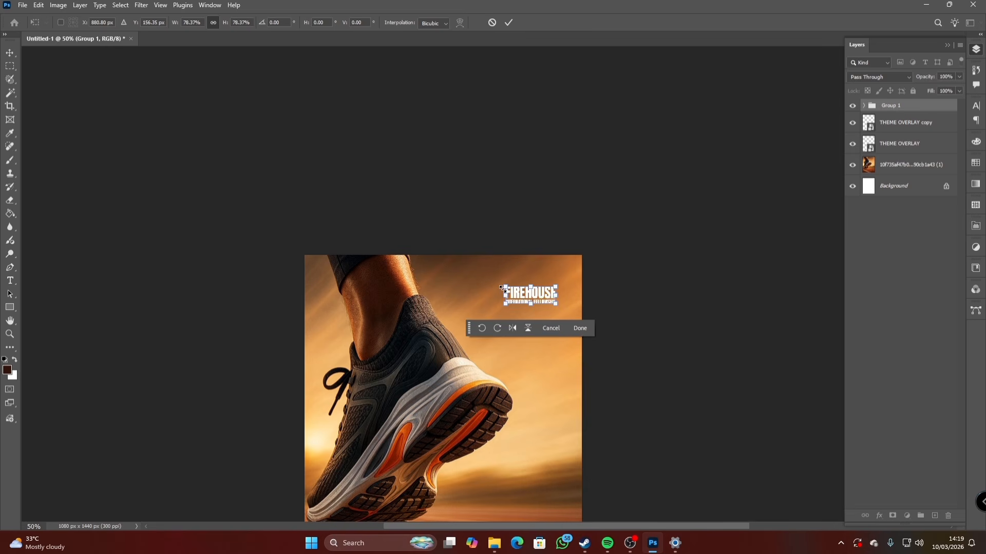
key(Return)
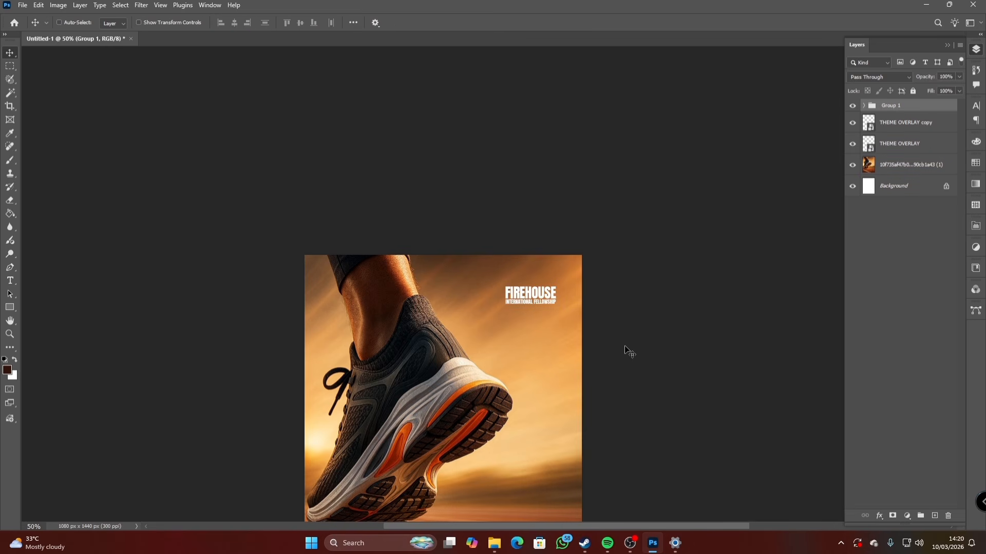
scroll(611, 362, down, 7)
scroll(601, 364, up, 3)
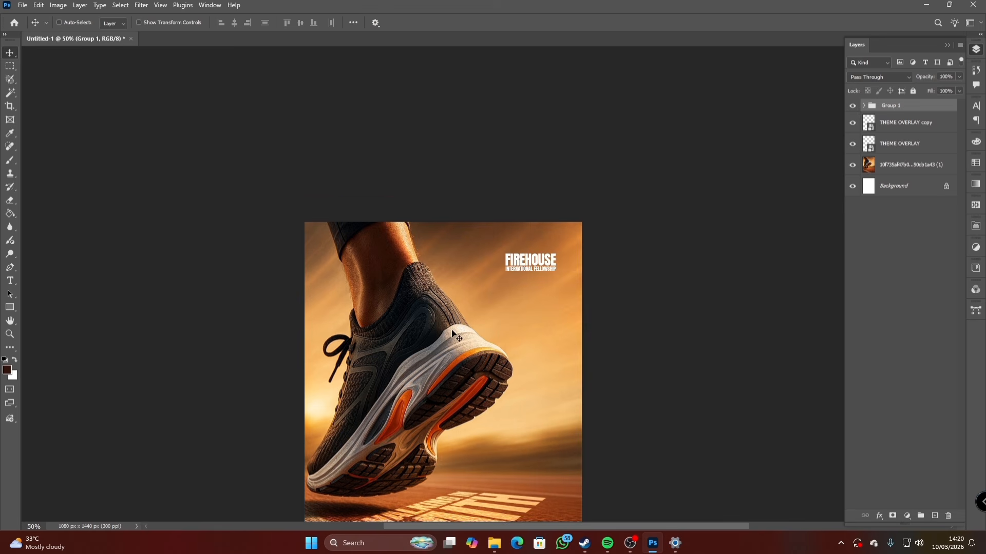
click(23, 7)
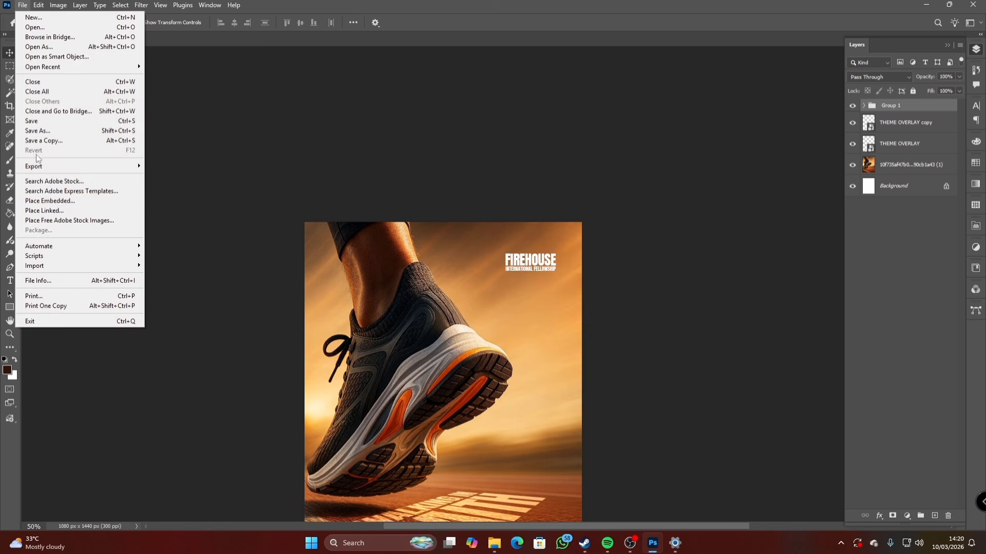
click(45, 201)
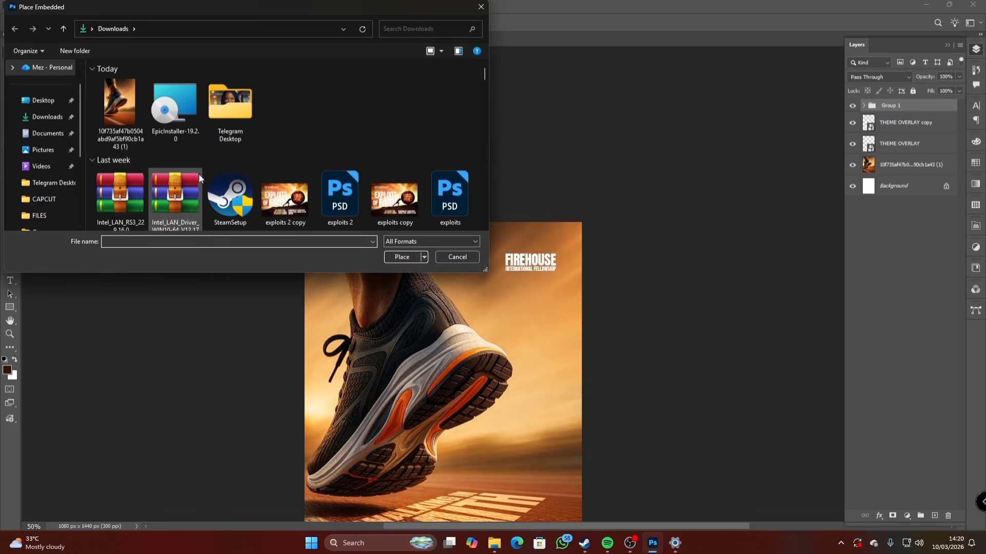
scroll(222, 173, down, 2)
scroll(222, 173, down, 6)
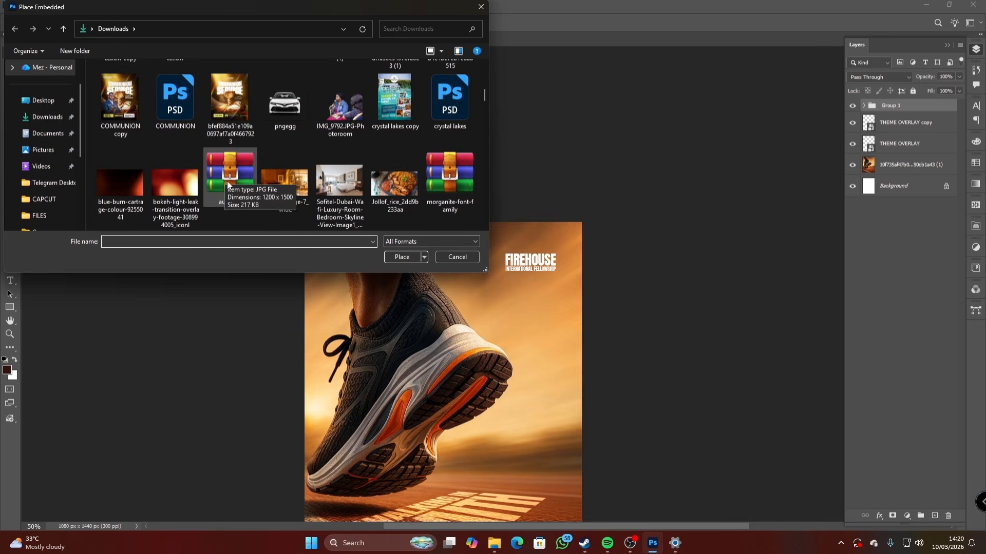
scroll(230, 180, down, 6)
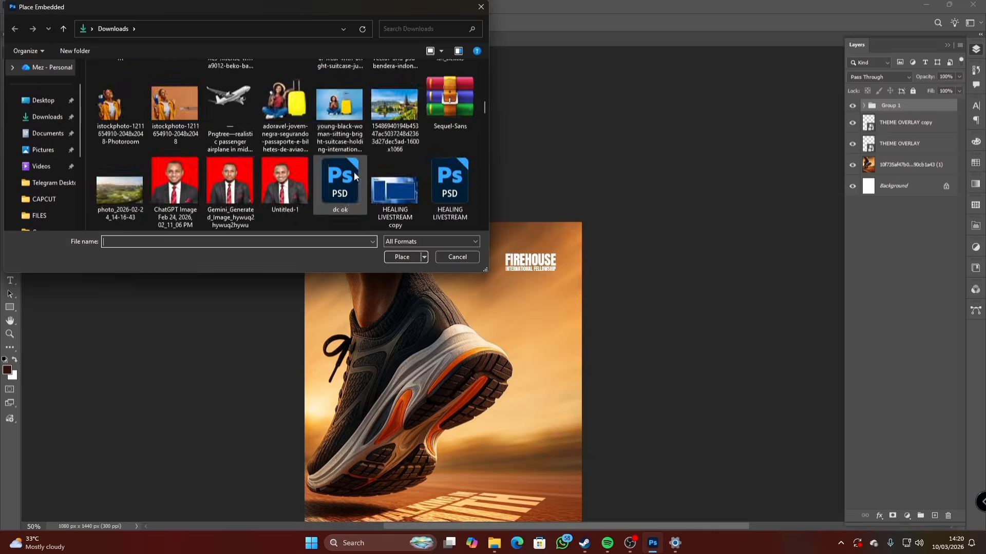
double_click(353, 171)
key(Return)
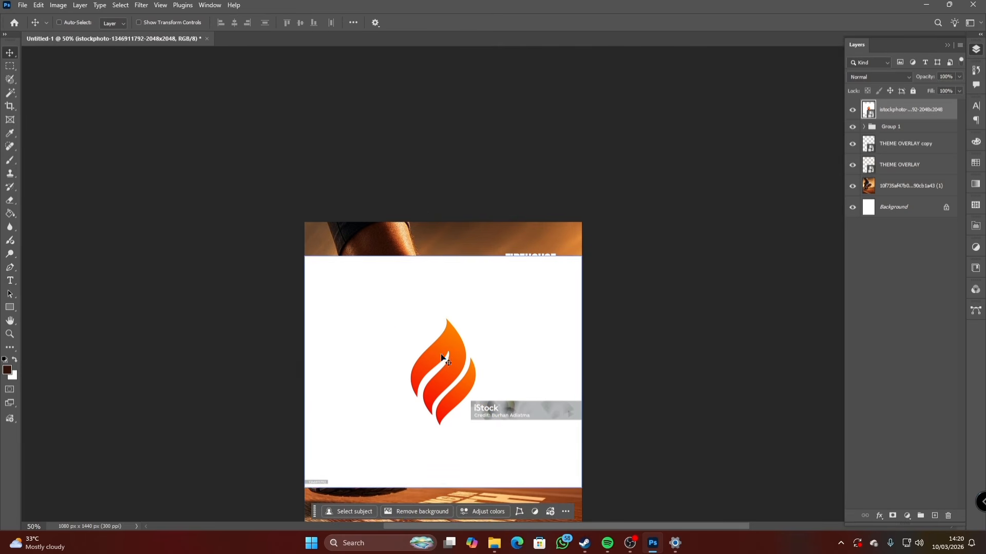
Rasterize the flame image layer and remove its white background and credit banner, leaving only the flame
click(10, 93)
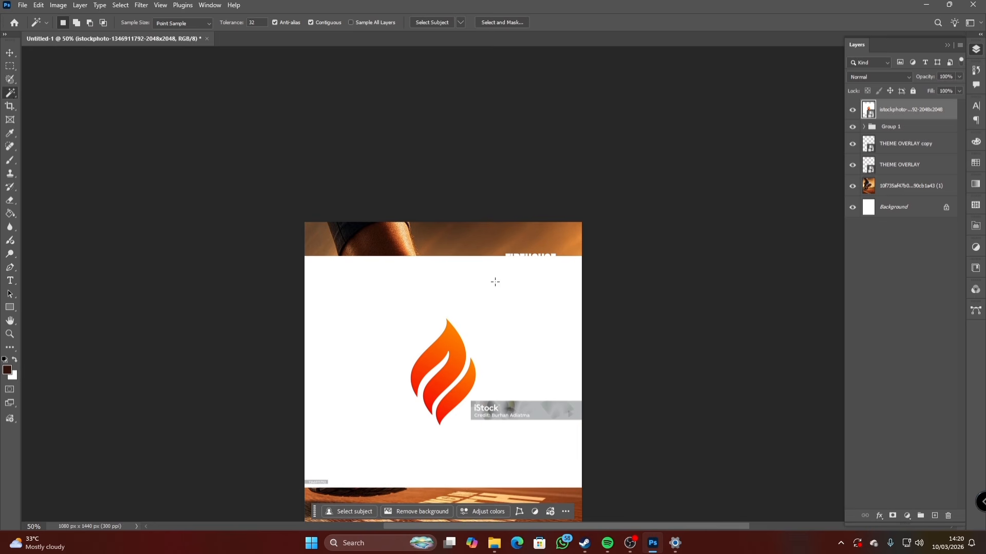
click(493, 308)
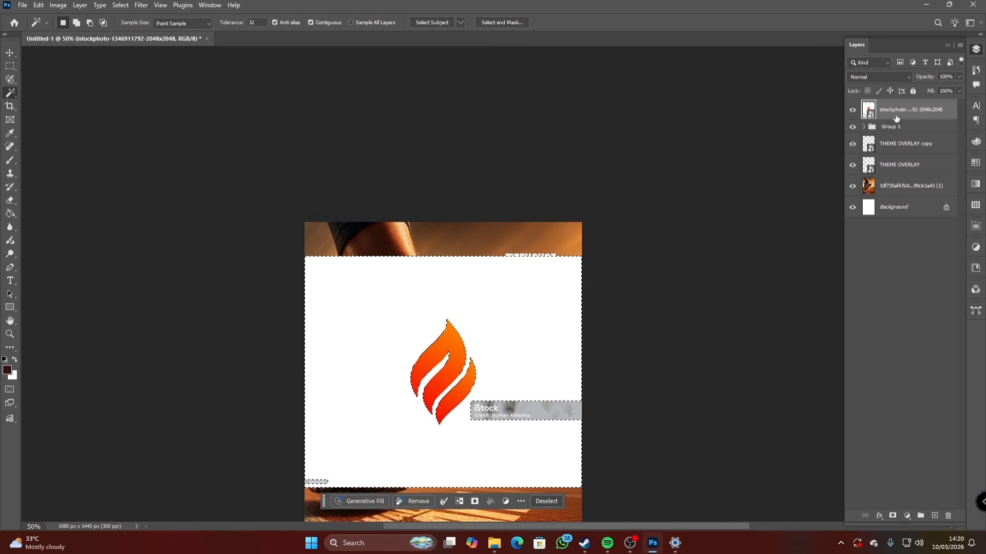
click(892, 516)
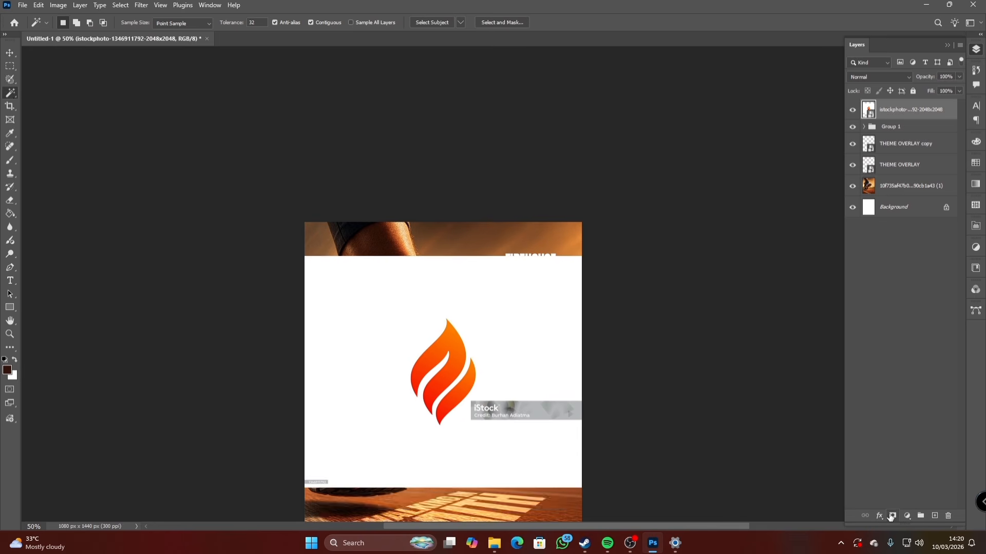
key(b)
mouse_move(530, 412)
mouse_down()
mouse_move(562, 403)
mouse_move(502, 431)
mouse_up()
key(ctrl+z)
click(889, 109)
drag(569, 411, 487, 416)
right_click(889, 109)
click(908, 139)
Scale the flame down to about 31% and move it directly to the left of the FIREHOUSE text
key(ctrl+t)
drag(305, 484, 450, 396)
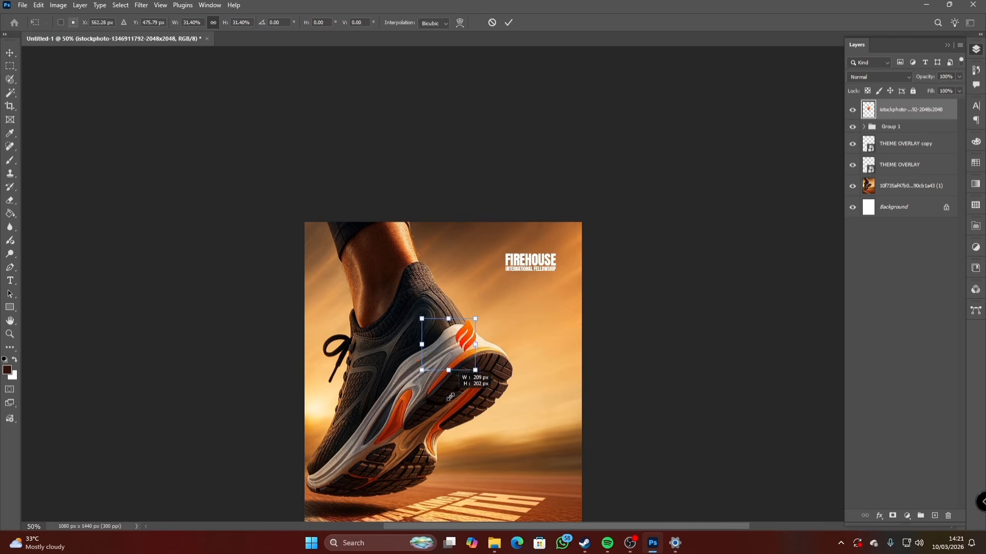
key(Return)
key(e)
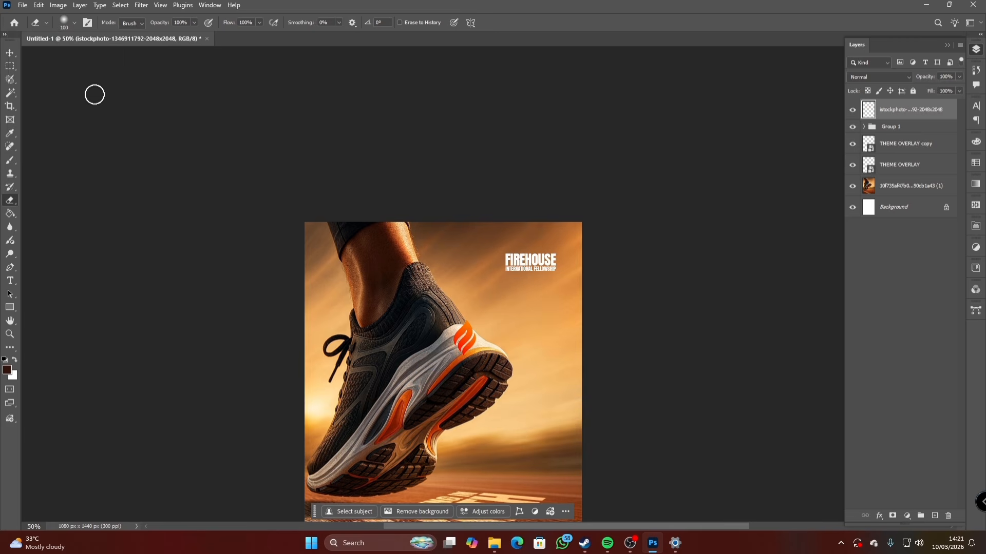
click(10, 53)
drag(471, 329, 496, 261)
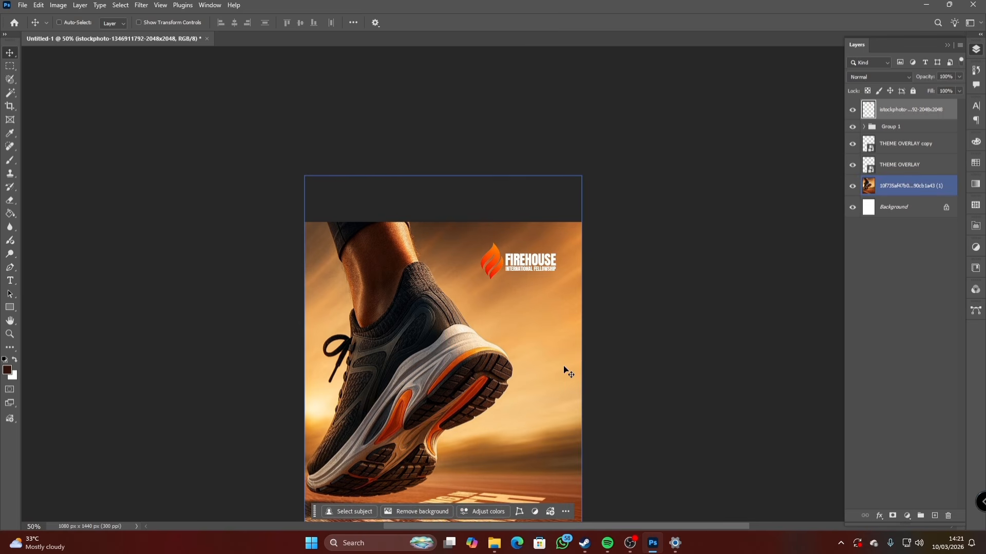
Shrink the flame further so it sits beside the FIREHOUSE text at nearly the same height
key(ctrl+t)
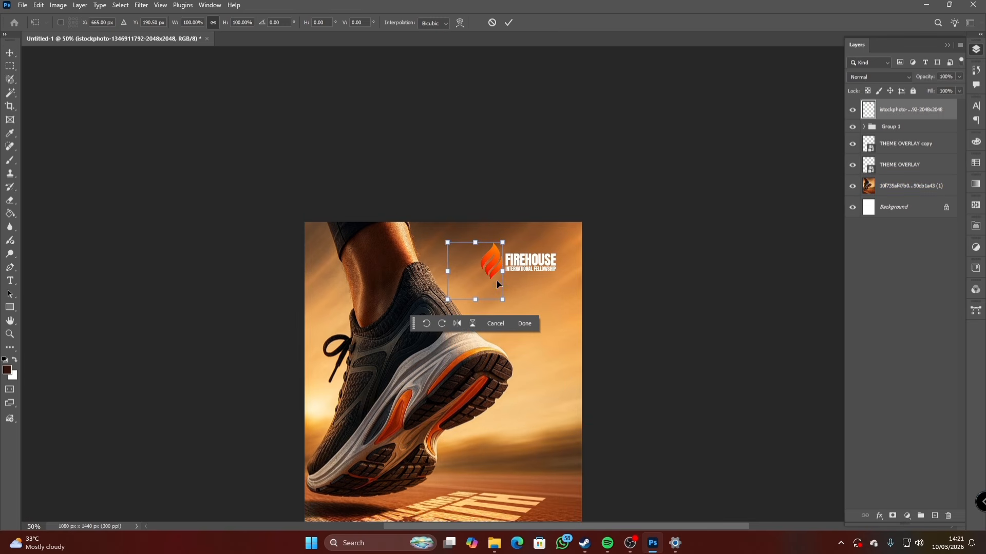
drag(474, 299, 503, 272)
key(Return)
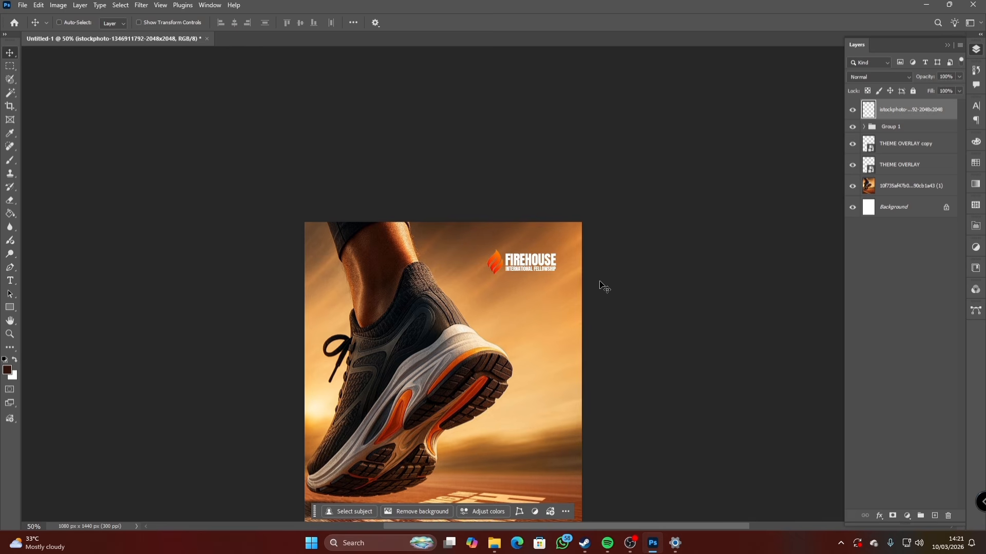
Change the font of the INTERNATIONAL FELLOWSHIP line in the logo to Gotham Pro Regular
click(10, 335)
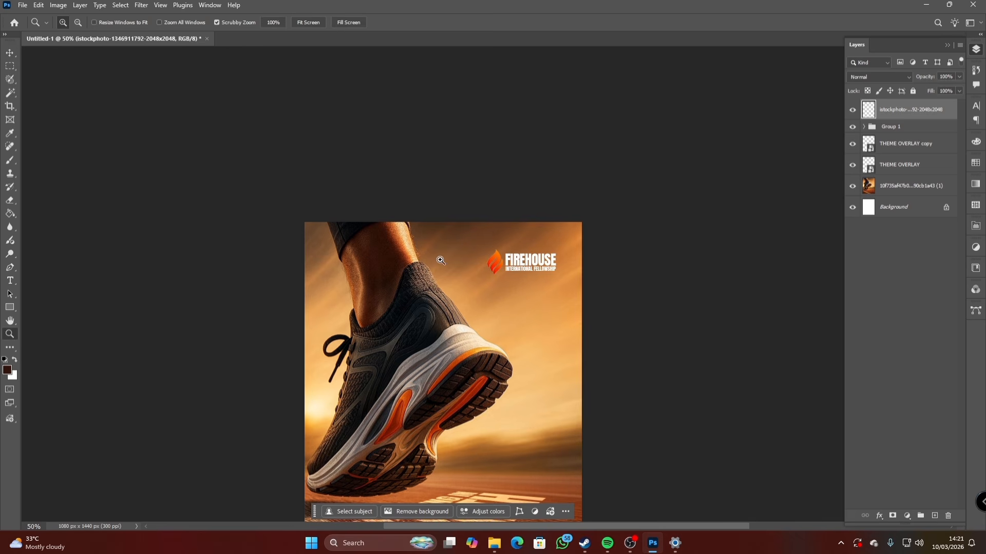
drag(440, 261, 546, 319)
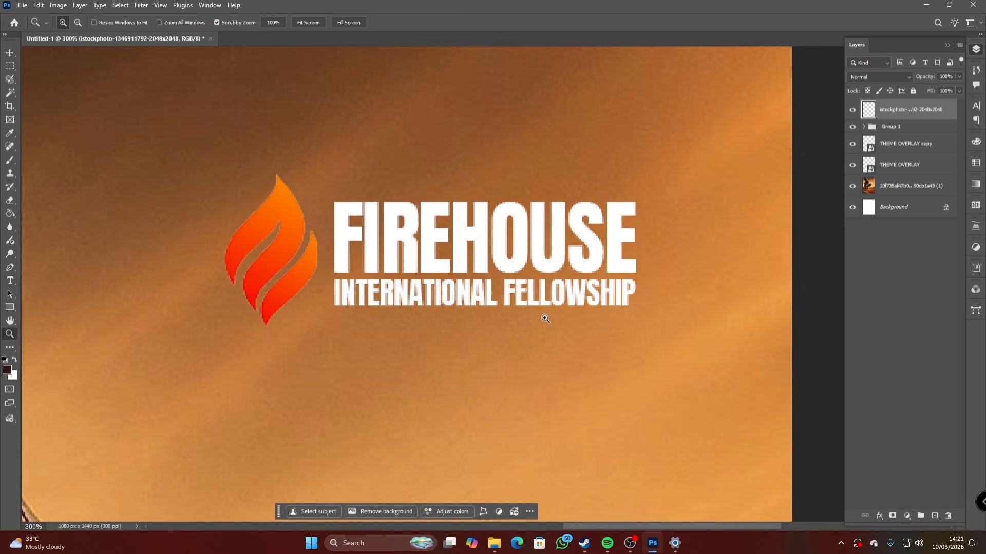
key(t)
triple_click(527, 295)
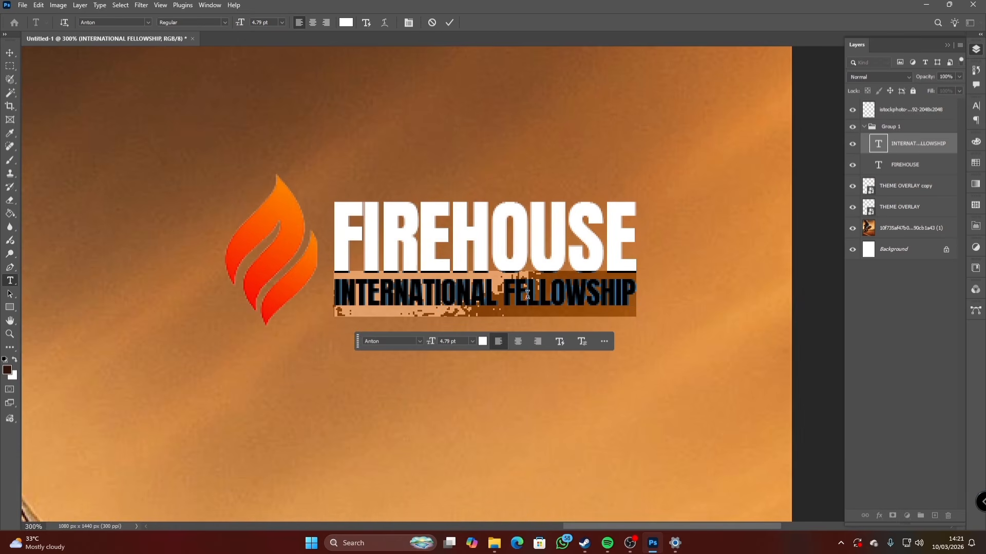
click(129, 23)
text(got)
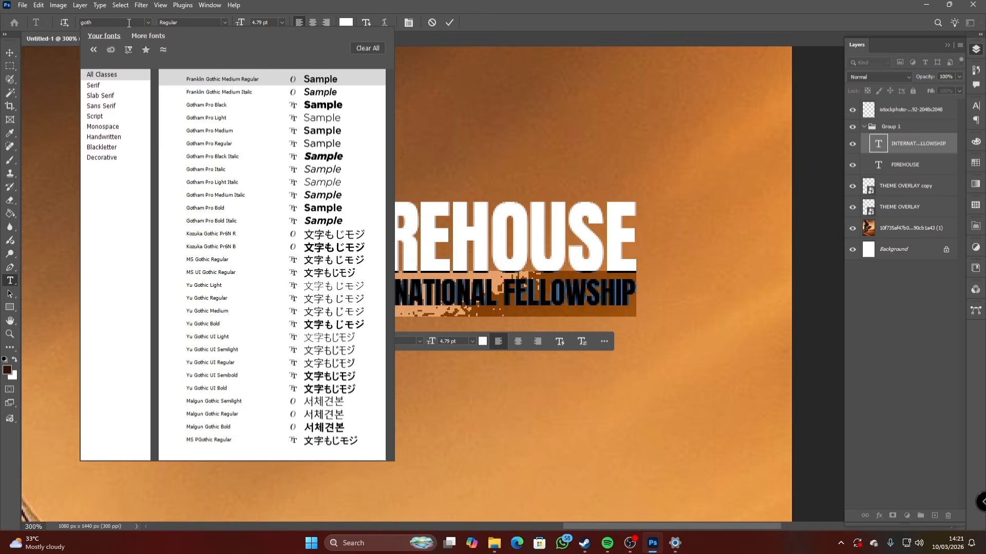
text(h)
click(258, 146)
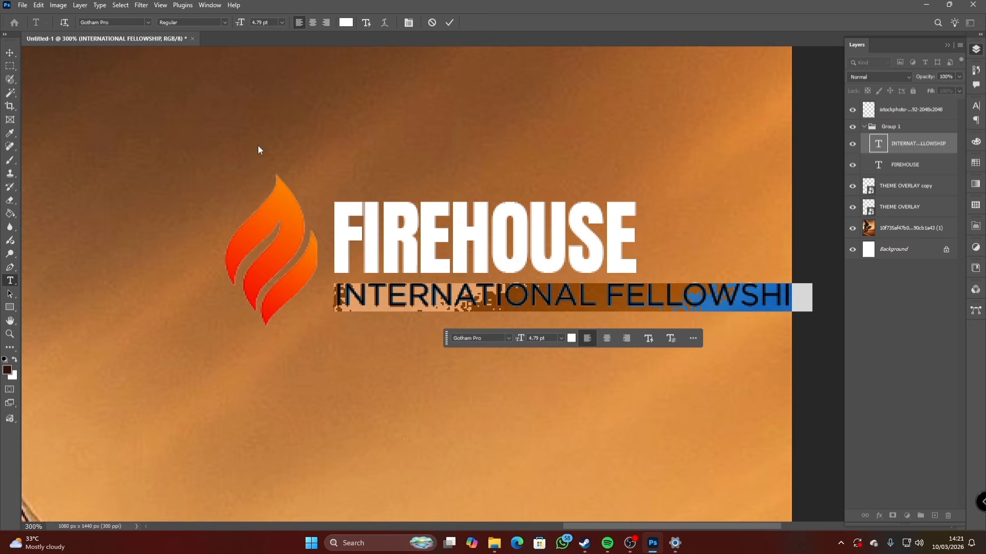
click(453, 25)
Scale the INTERNATIONAL FELLOWSHIP line to about 63% so it matches the width of FIREHOUSE, and place it just beneath that word
key(v)
key(ctrl+t)
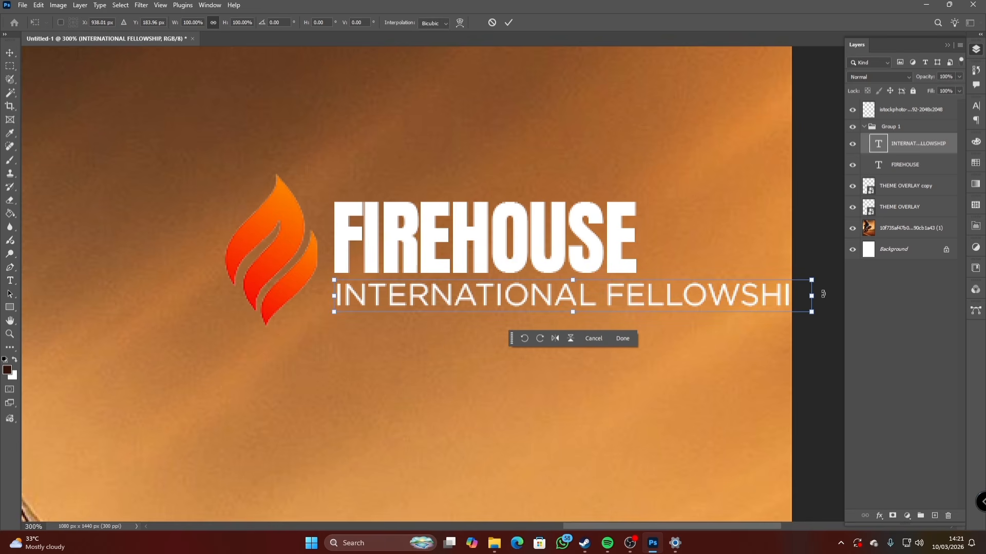
drag(811, 296, 634, 292)
key(Return)
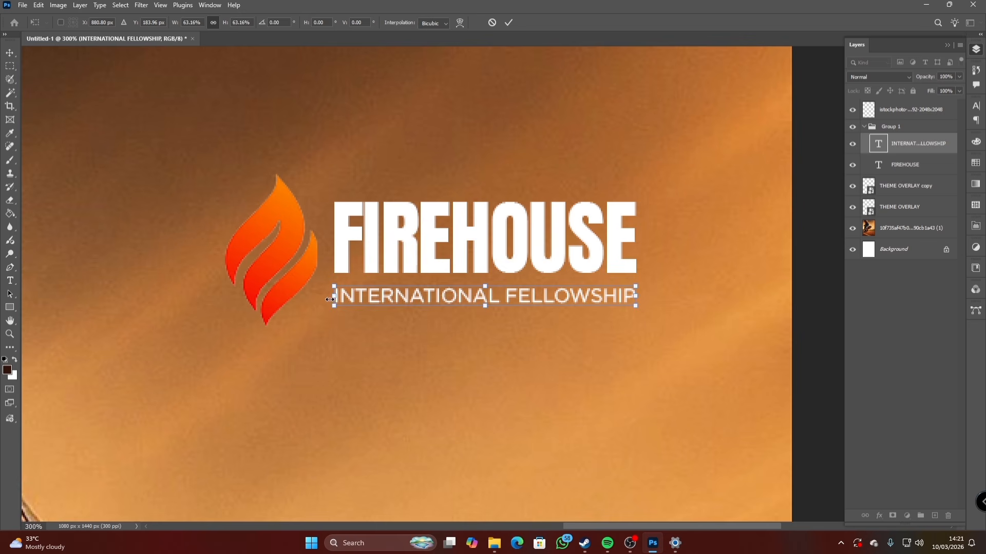
drag(330, 299, 332, 299)
key(Return)
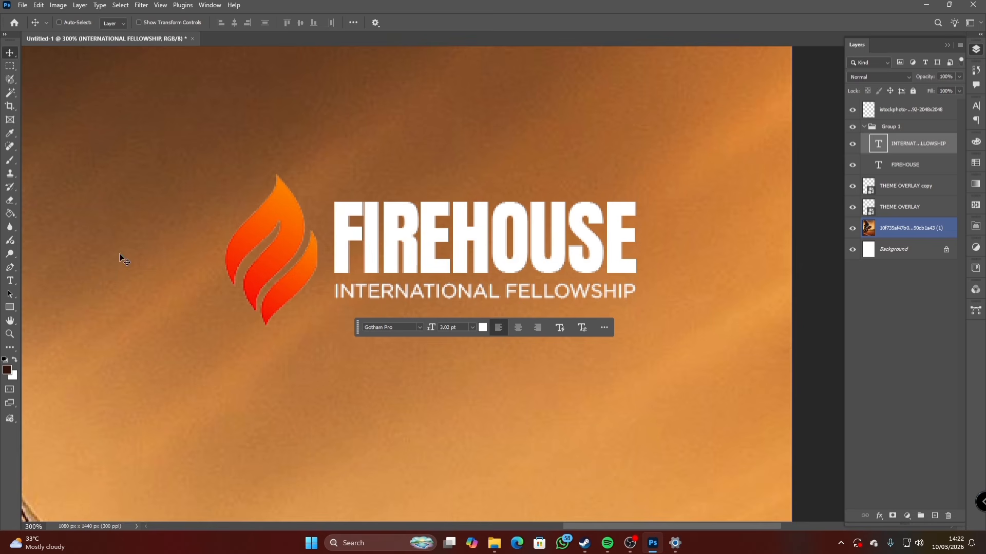
Examine the whole poster to judge the logo together with the shoe and the track lettering, keeping the logo unobstructed
click(10, 333)
click(78, 22)
click(545, 200)
click(628, 201)
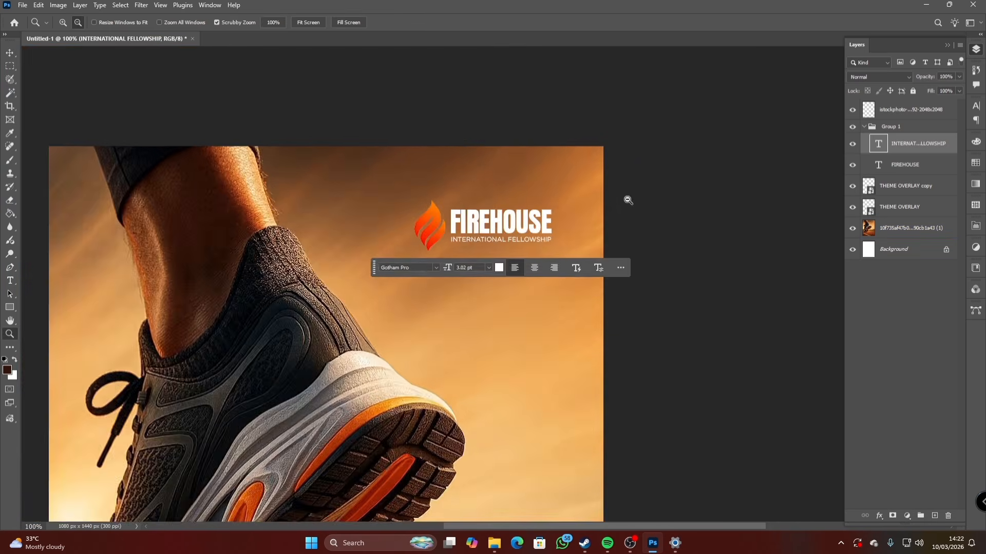
click(628, 200)
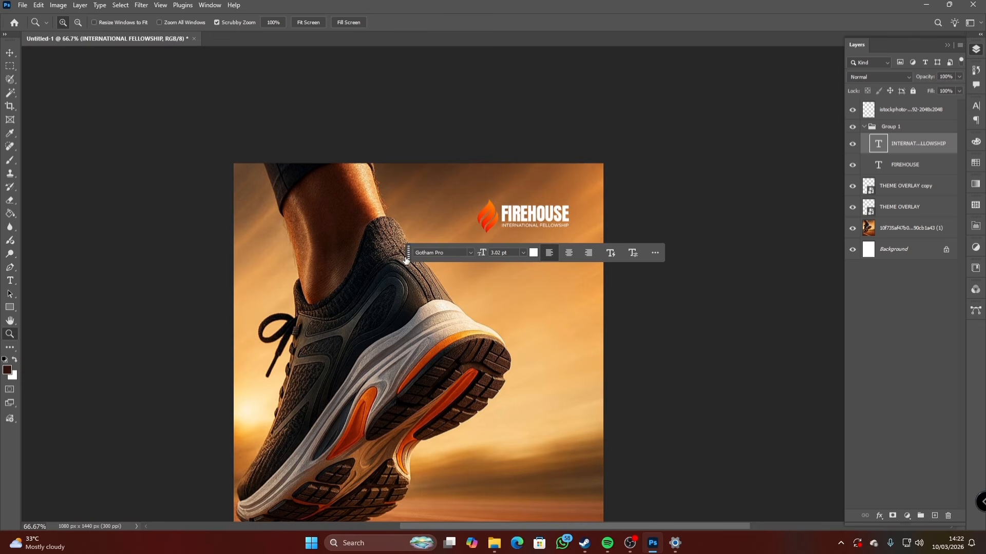
drag(409, 252, 447, 182)
click(478, 348)
scroll(501, 391, down, 5)
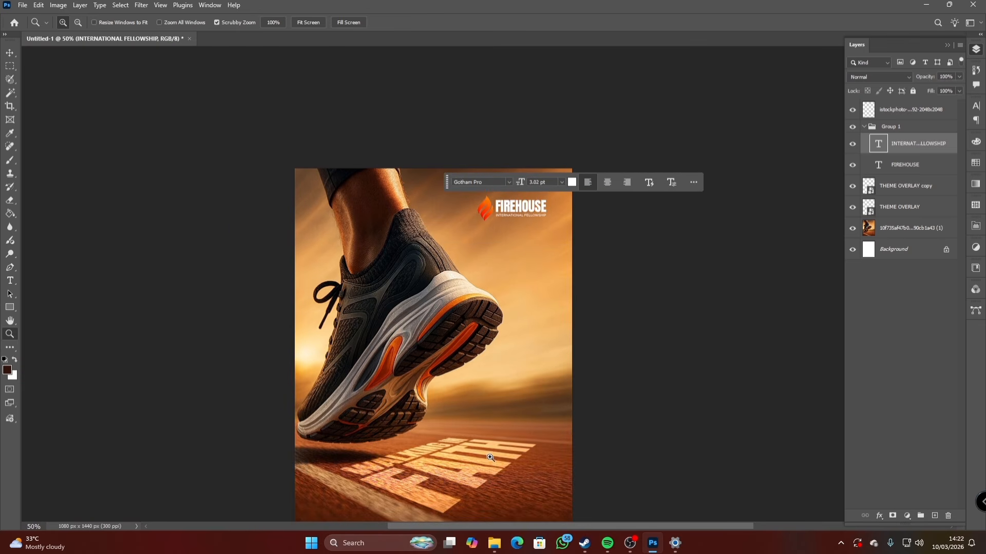
scroll(489, 456, up, 3)
scroll(498, 444, down, 2)
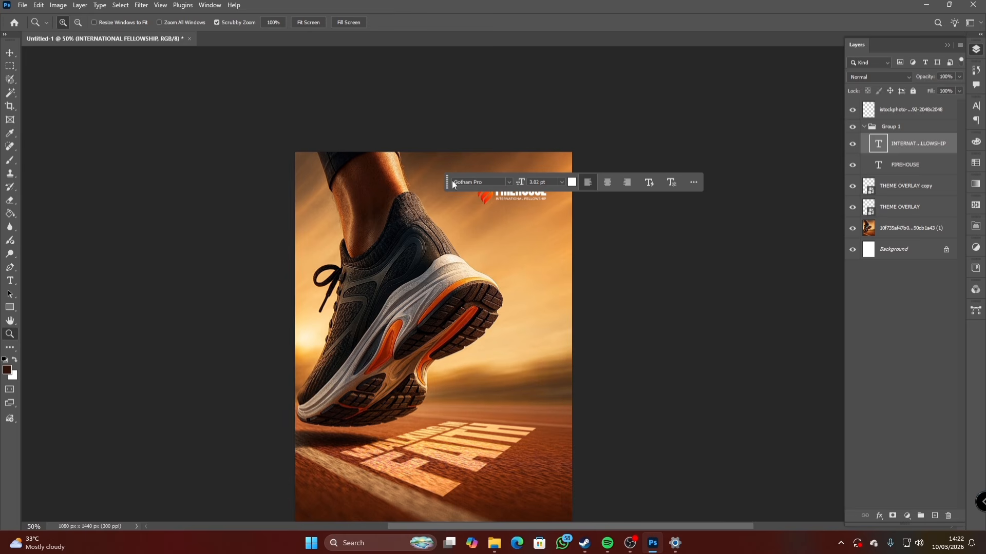
drag(446, 182, 540, 121)
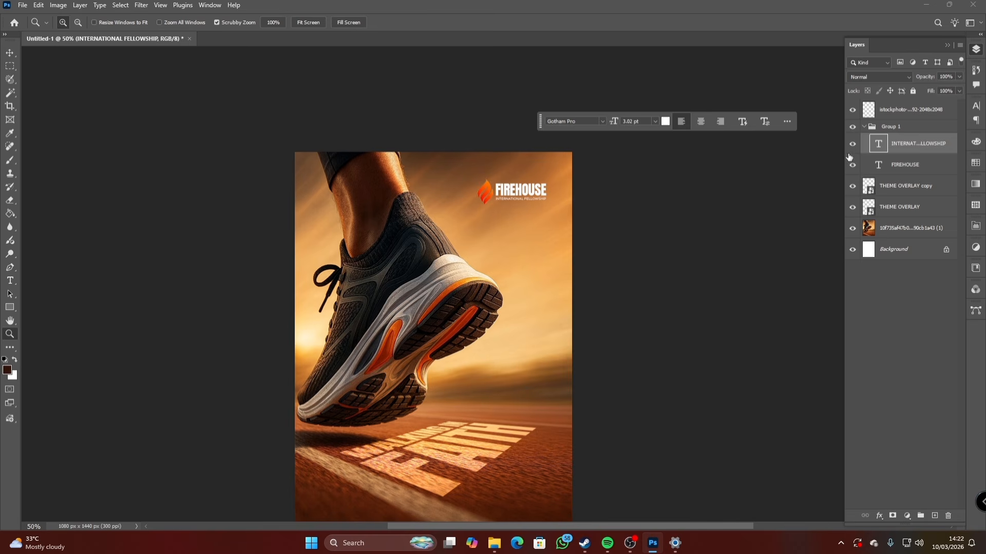
Collapse the group holding the two logo text layers and rename it "logo"
click(864, 127)
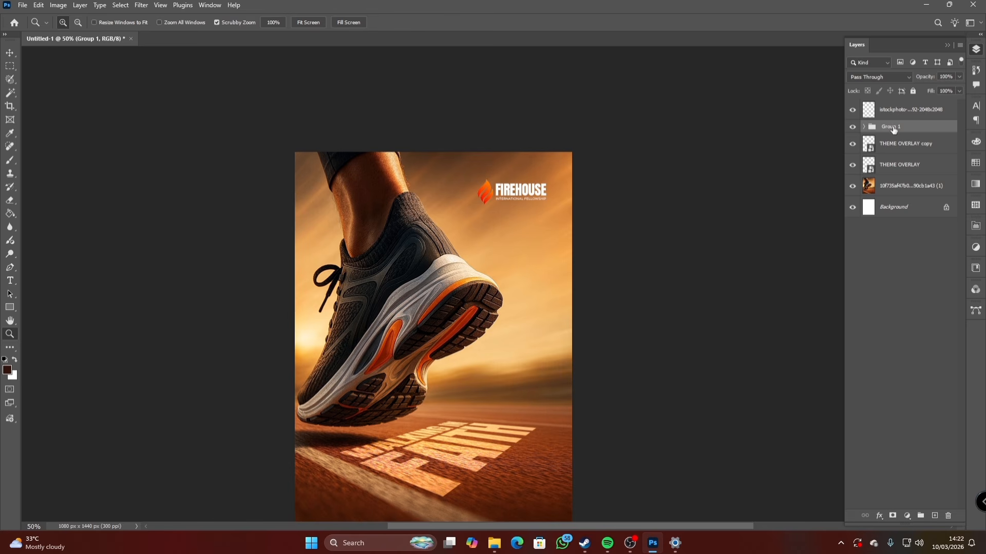
double_click(894, 128)
text(logo)
key(Return)
Add a white Gotham Pro text line "JOIN US THIS SUNDAY" at 8 pt beside the shoe sole, above the track lettering
scroll(726, 219, down, 2)
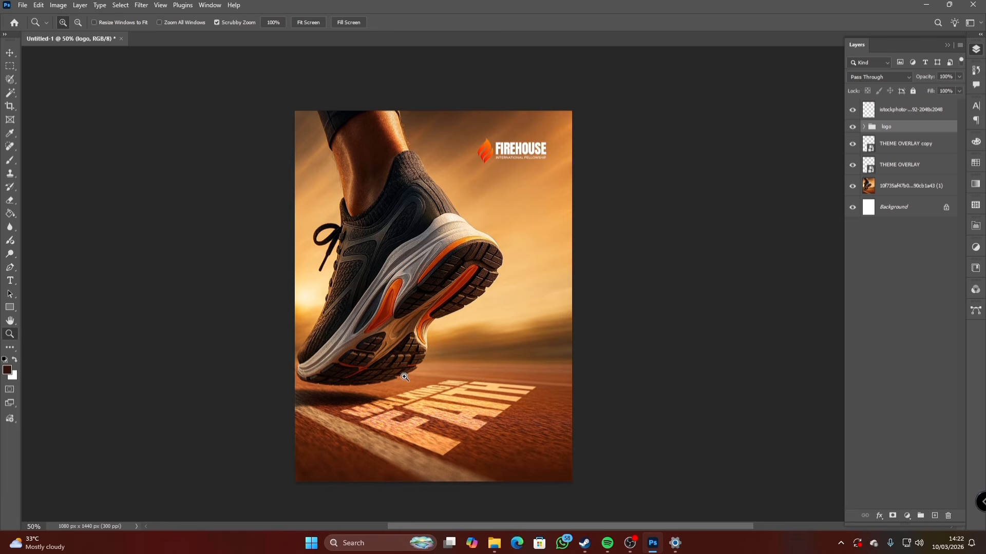
click(423, 371)
click(428, 357)
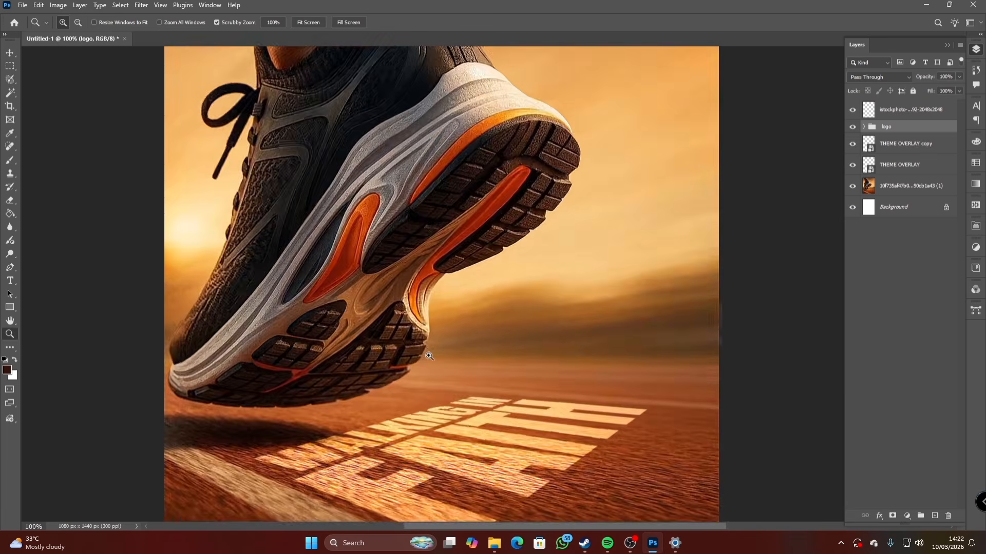
click(428, 357)
click(10, 280)
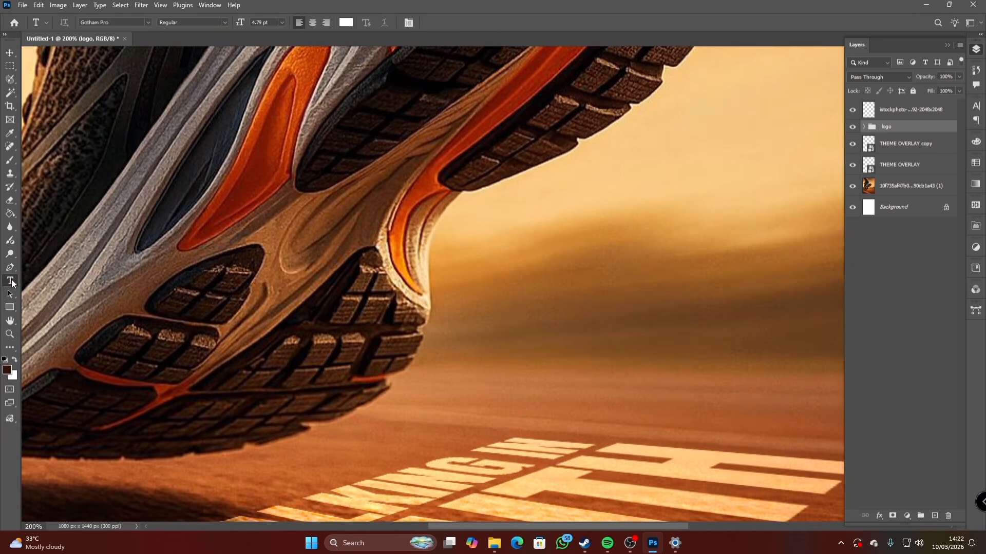
click(476, 281)
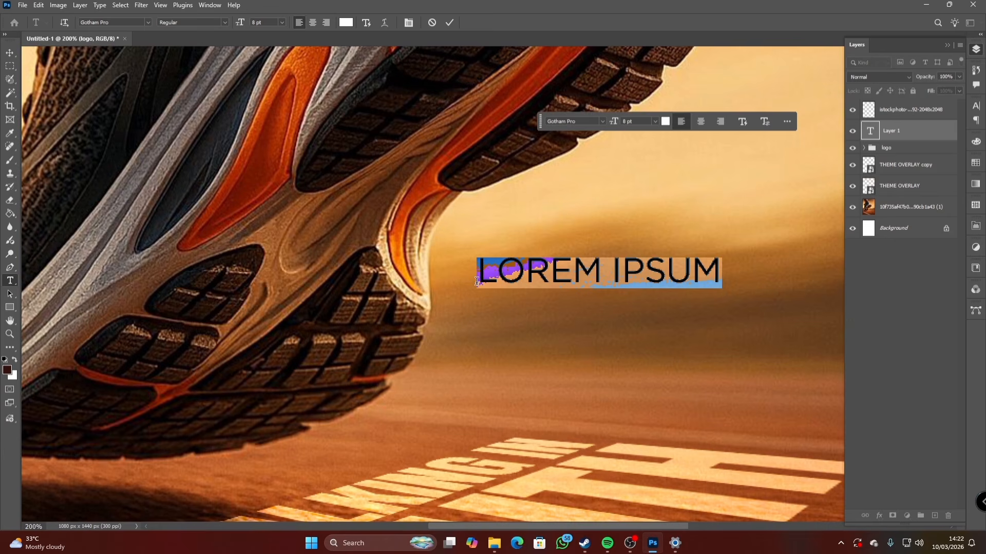
text(JOIN)
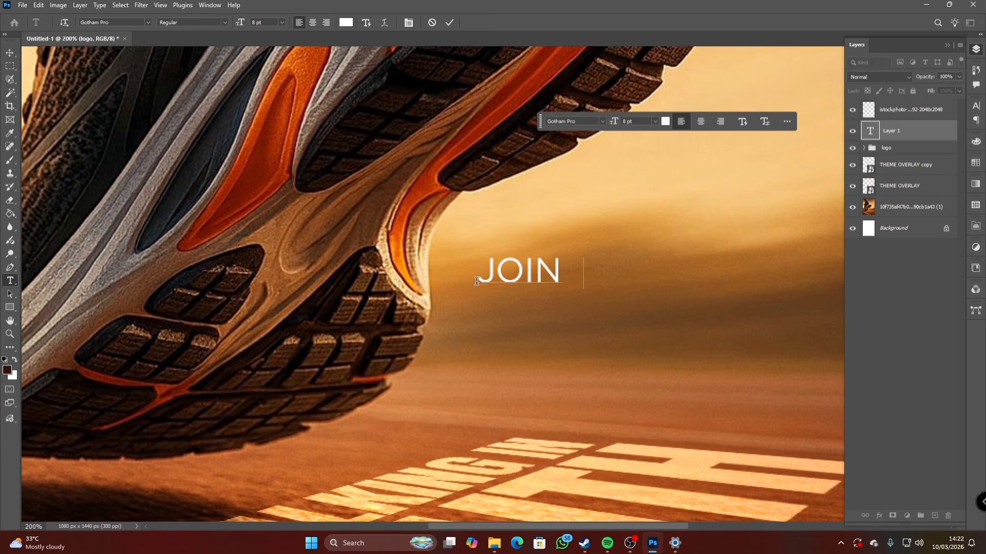
key(BackSpace)
text(S)
key(BackSpace)
text(US THI)
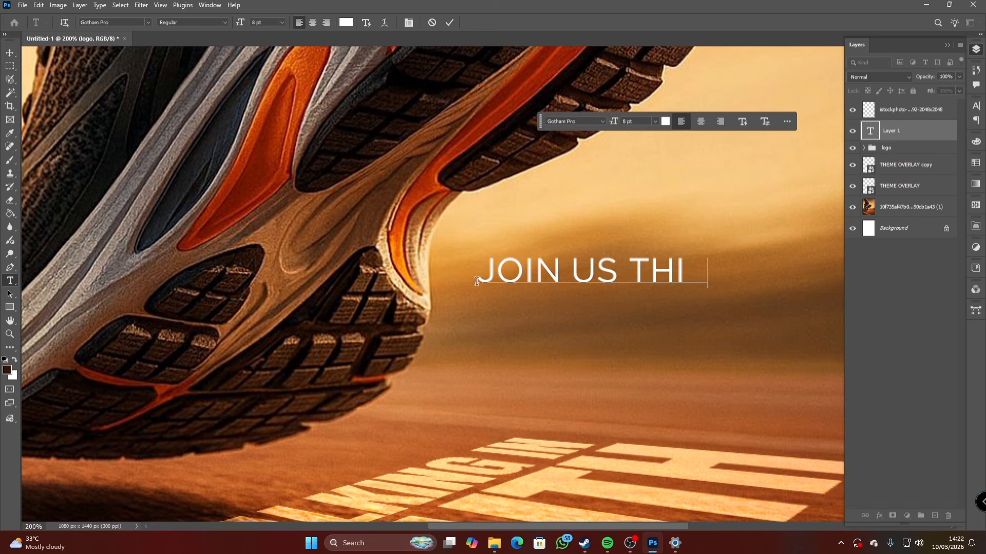
key(BackSpace)
text(S SUNDAY)
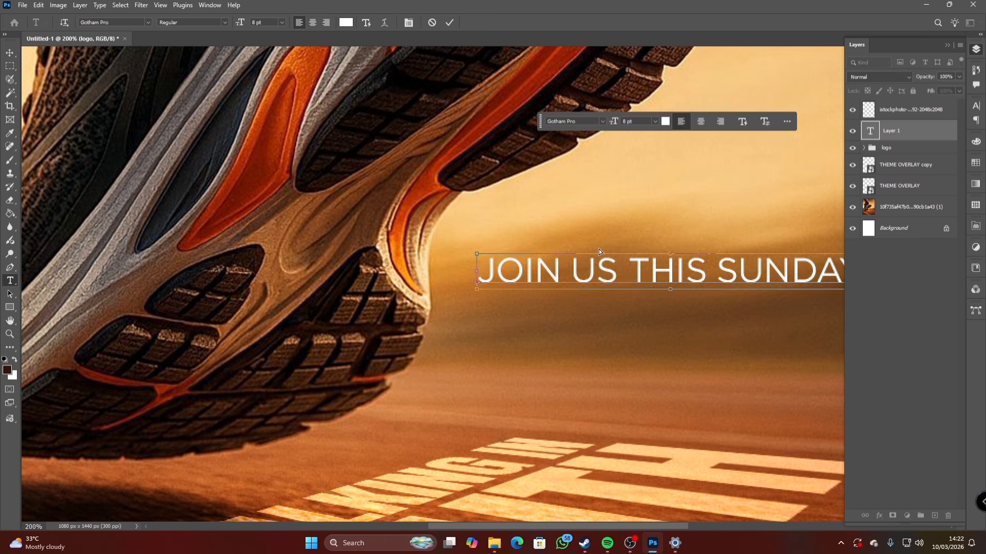
Set the words THIS SUNDAY in the new text line to the Bold style
key(ctrl+a)
drag(627, 266, 951, 292)
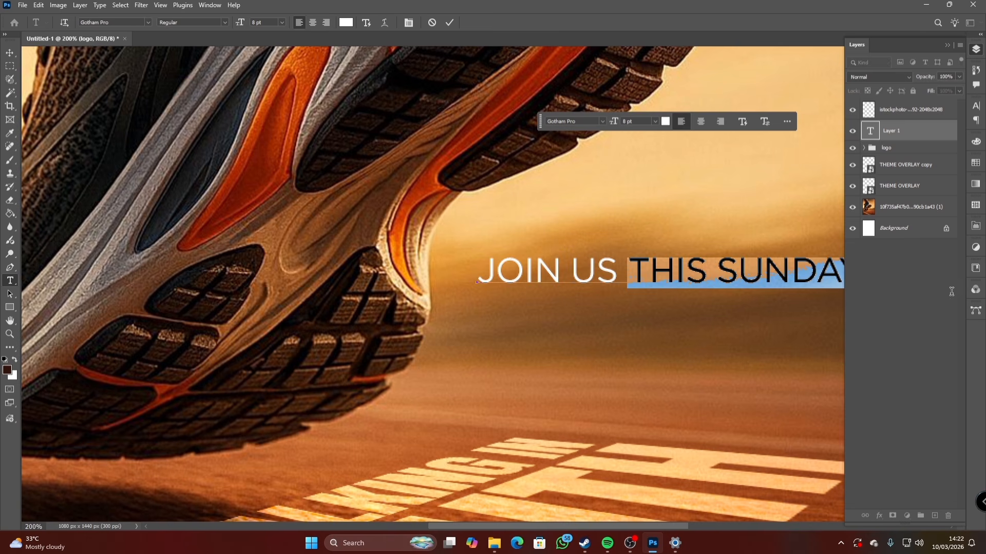
click(225, 23)
click(235, 137)
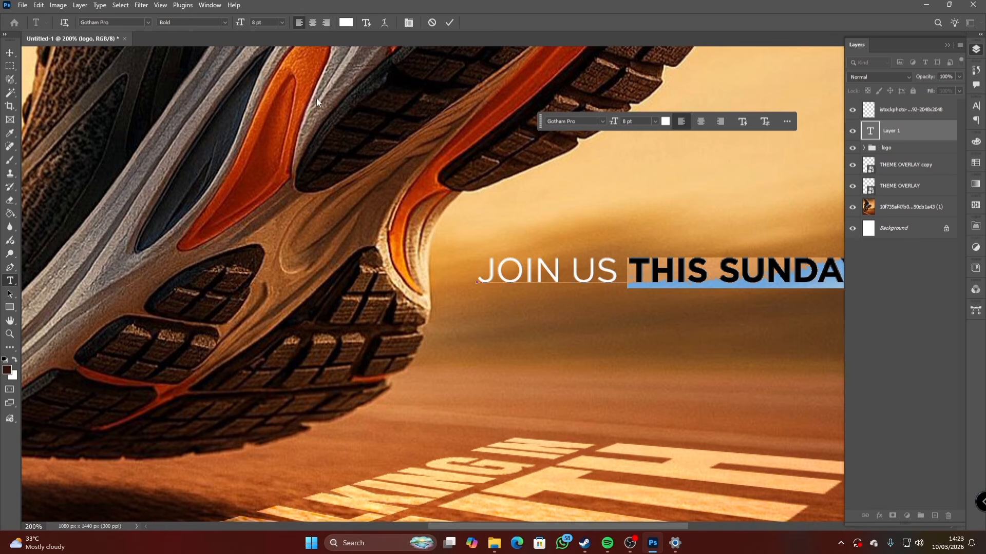
Recolor the words THIS SUNDAY with the pale yellow #ffe399 sampled from the track lettering
click(348, 25)
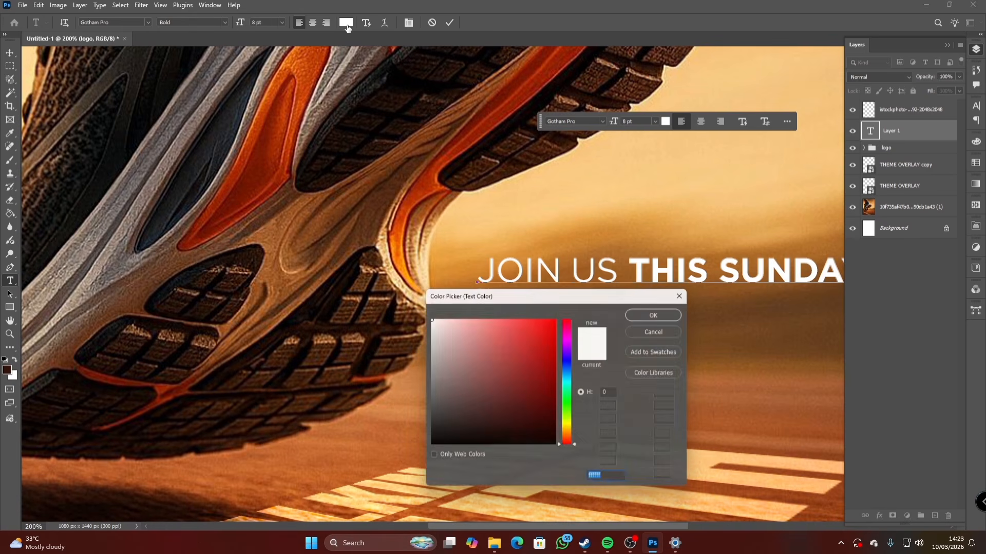
click(739, 463)
click(742, 476)
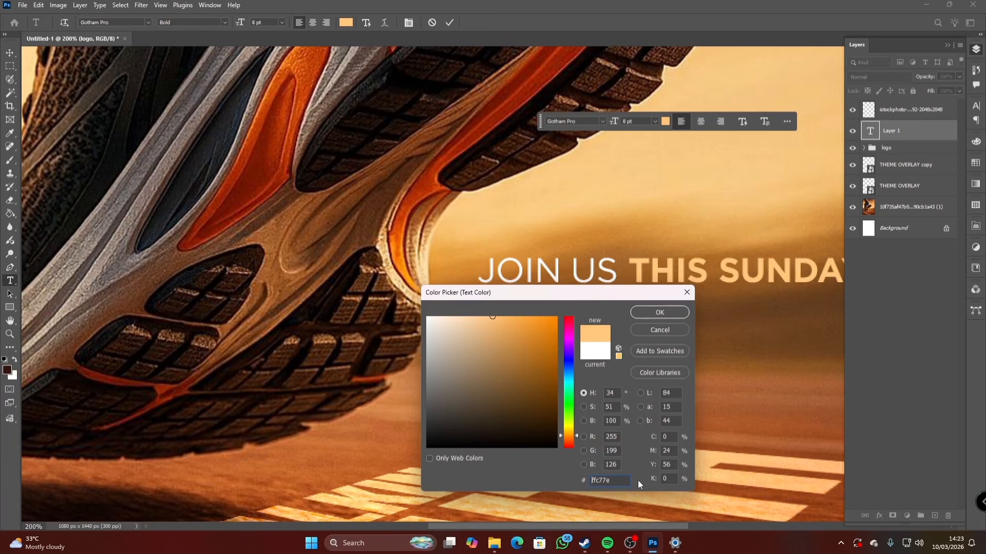
click(368, 492)
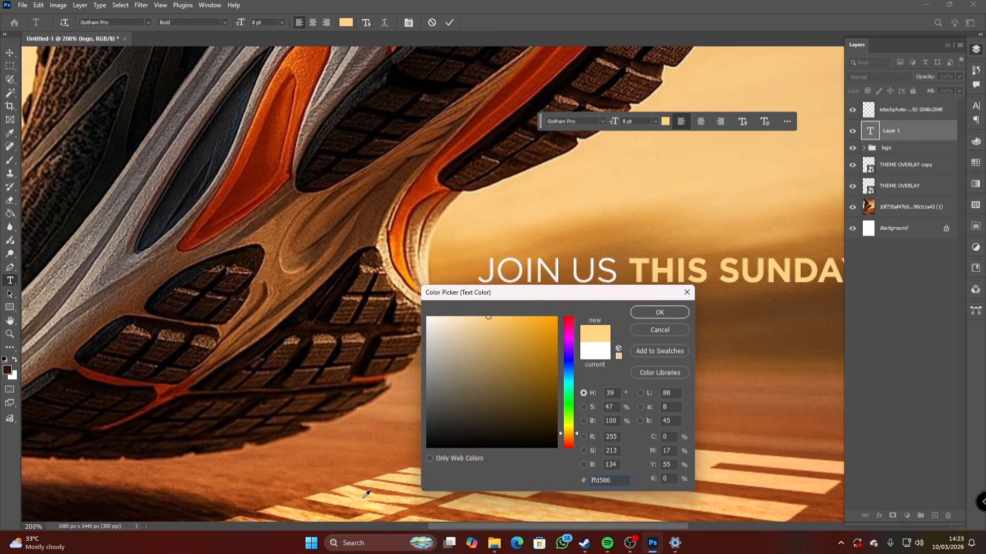
click(369, 490)
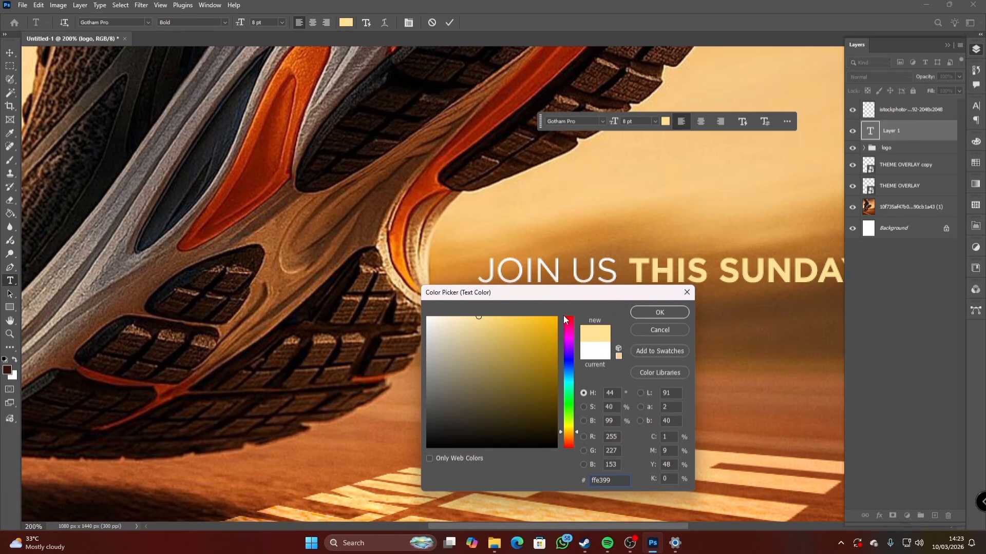
click(658, 312)
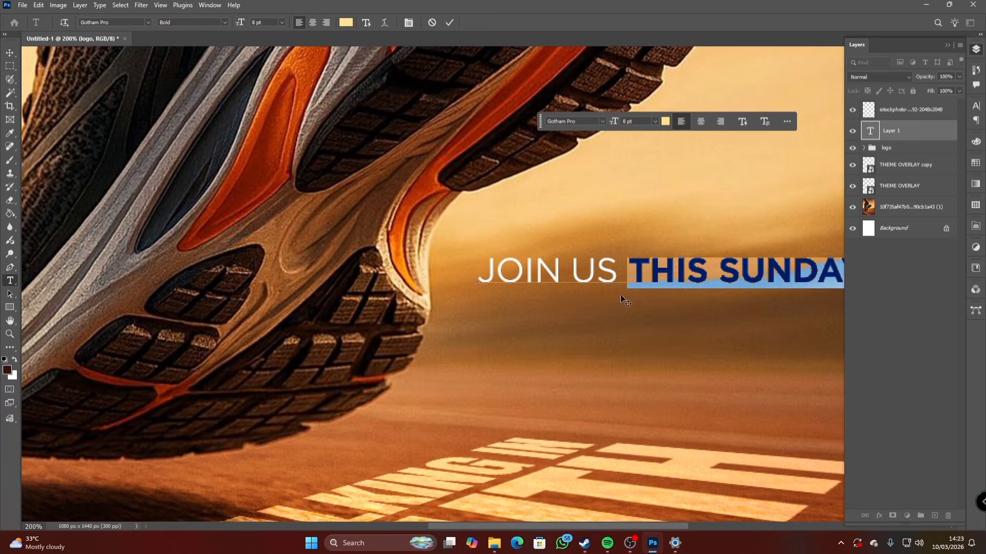
click(450, 22)
Tighten the tracking of the JOIN US THIS SUNDAY line to -75
click(10, 334)
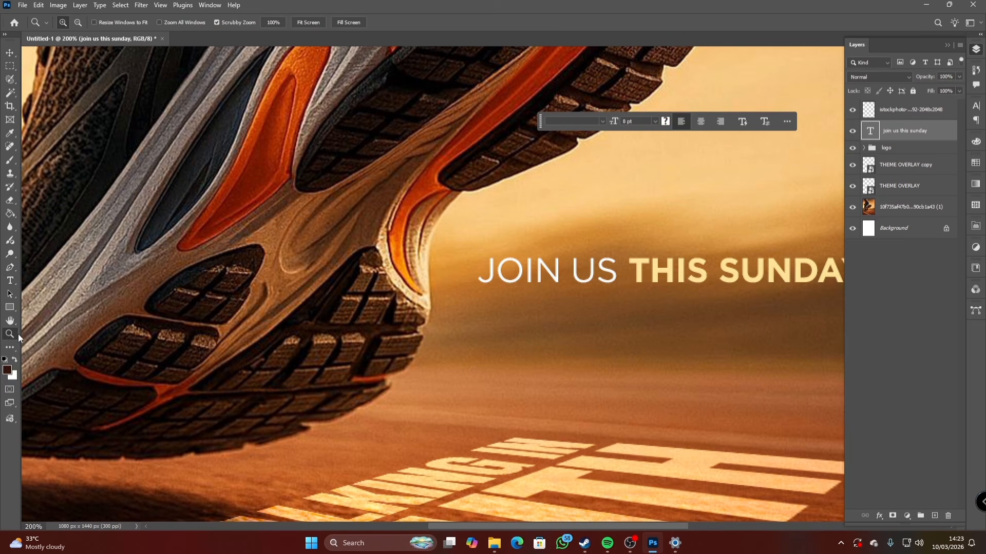
alt+click(493, 333)
alt+click(565, 352)
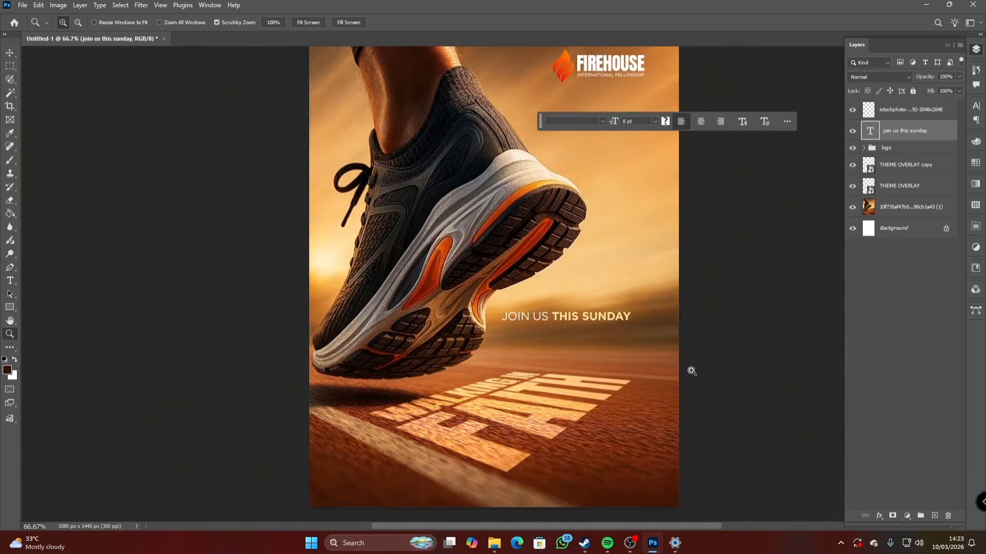
click(598, 362)
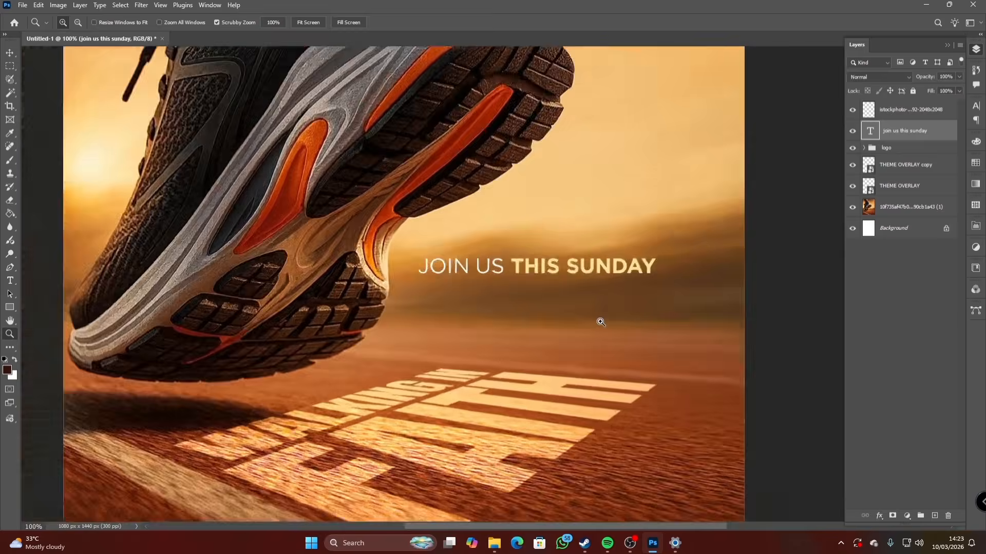
click(600, 322)
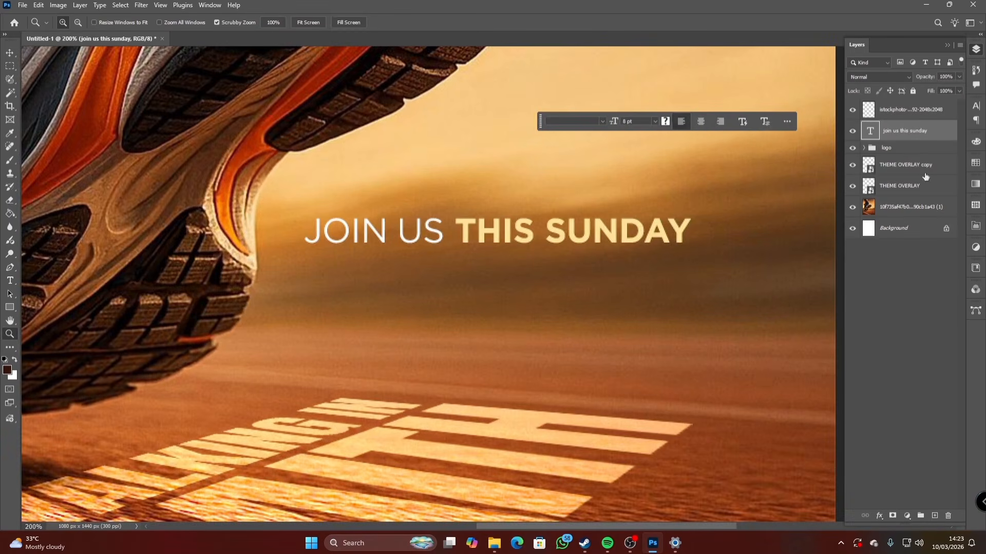
click(976, 106)
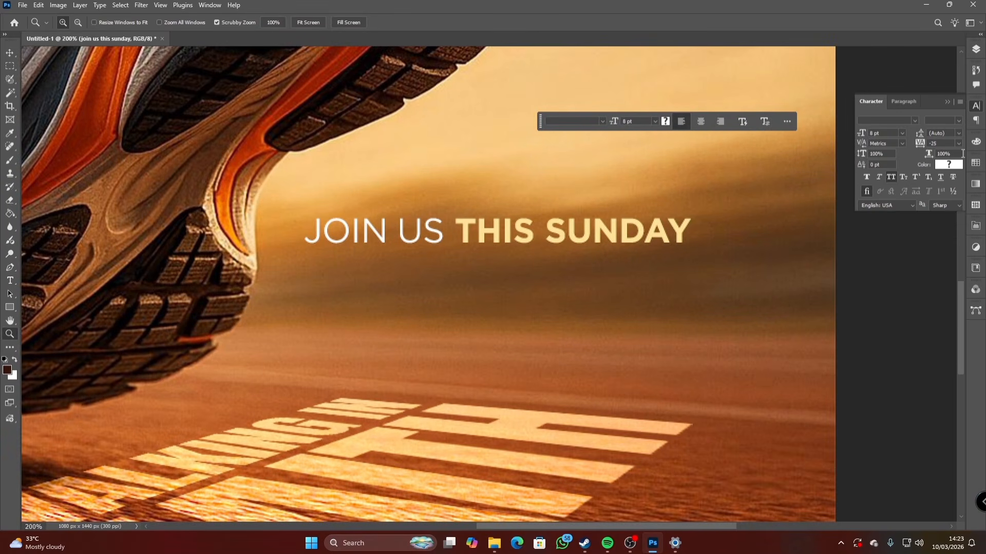
click(958, 143)
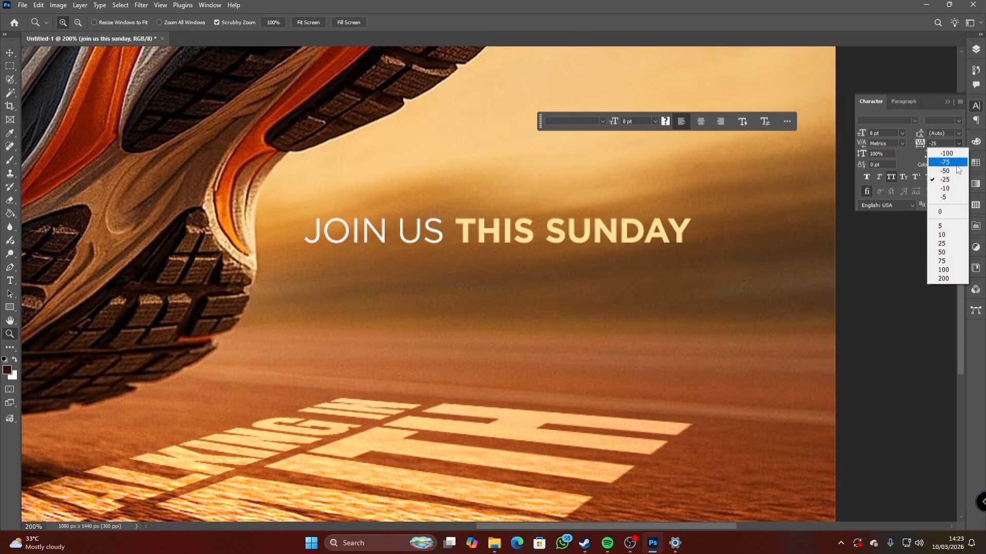
click(956, 162)
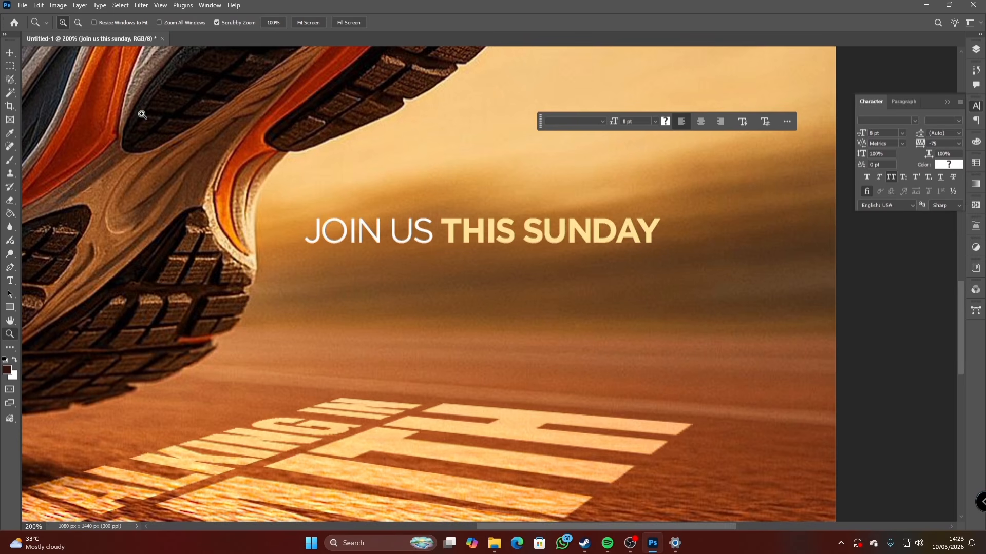
Duplicate the JOIN US THIS SUNDAY line just below itself and replace the copy's text with 8:00AM II 10:00AM
click(11, 53)
key(ctrl+j)
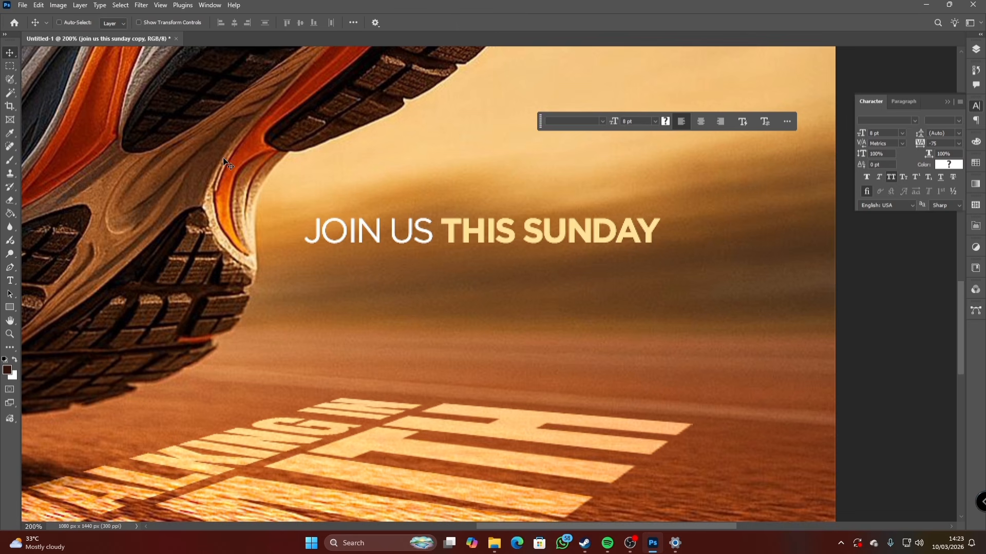
drag(539, 223, 529, 262)
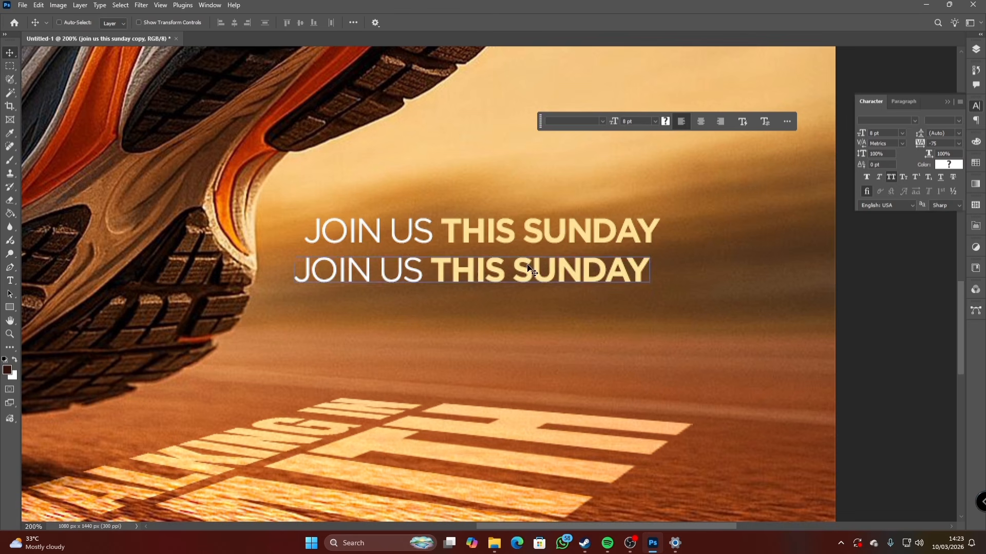
double_click(526, 264)
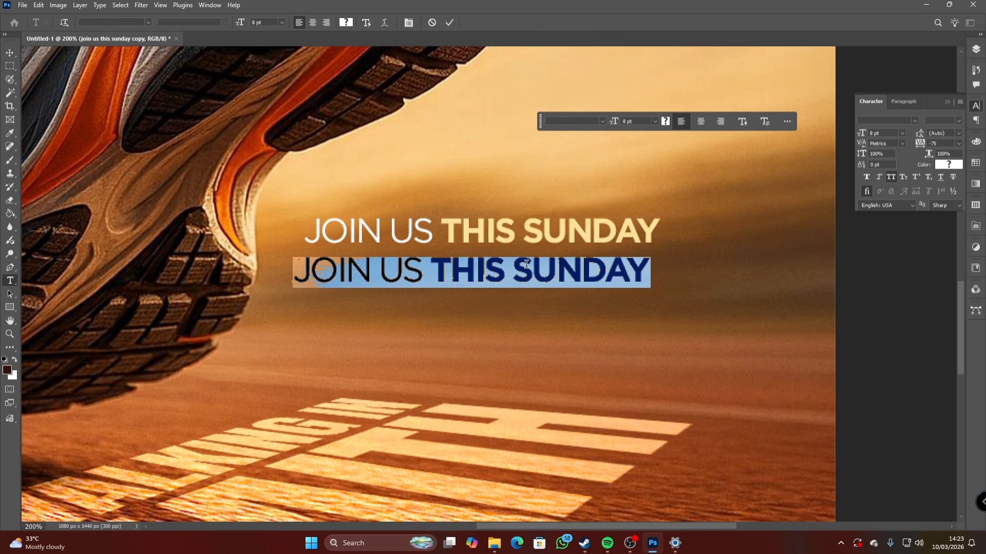
text(8:)
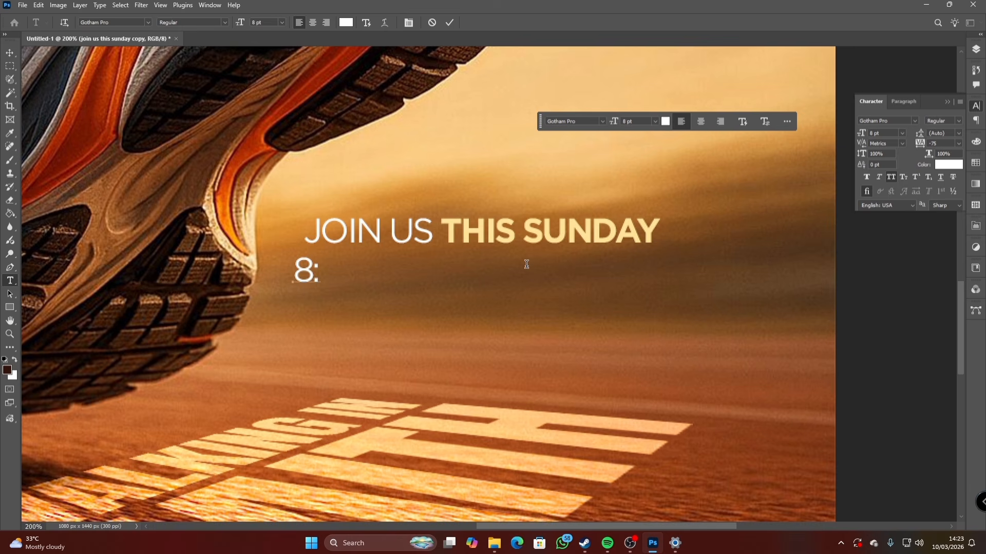
text(00A)
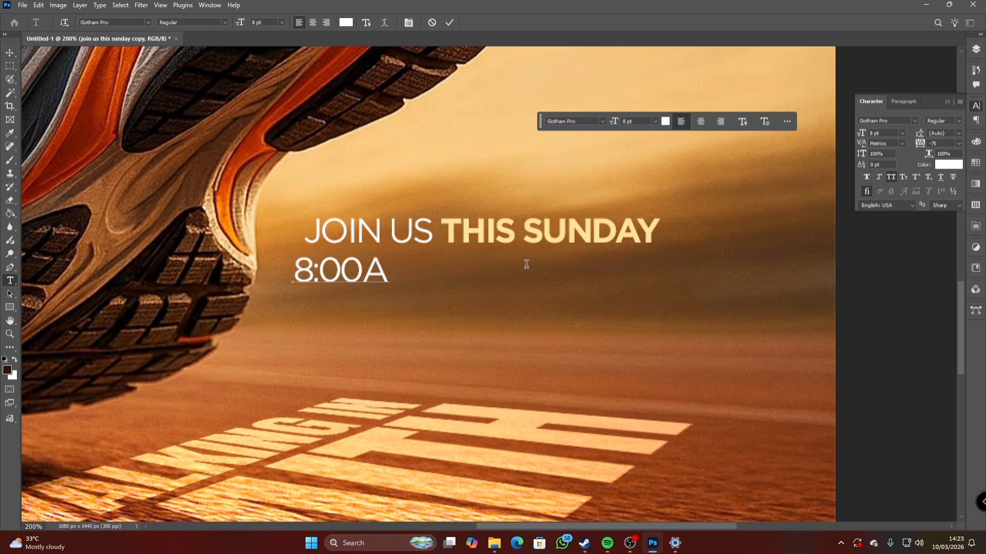
text(M II)
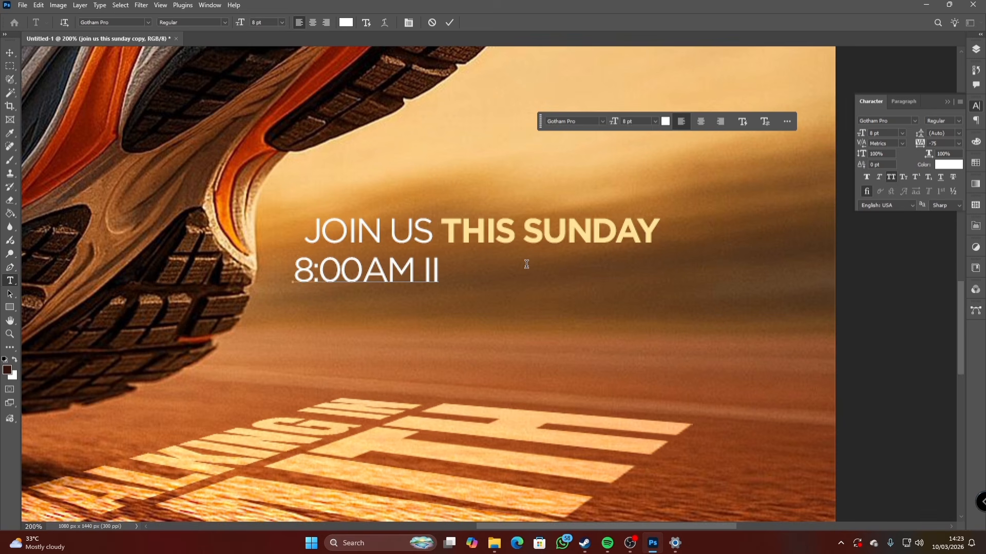
text( 10:00)
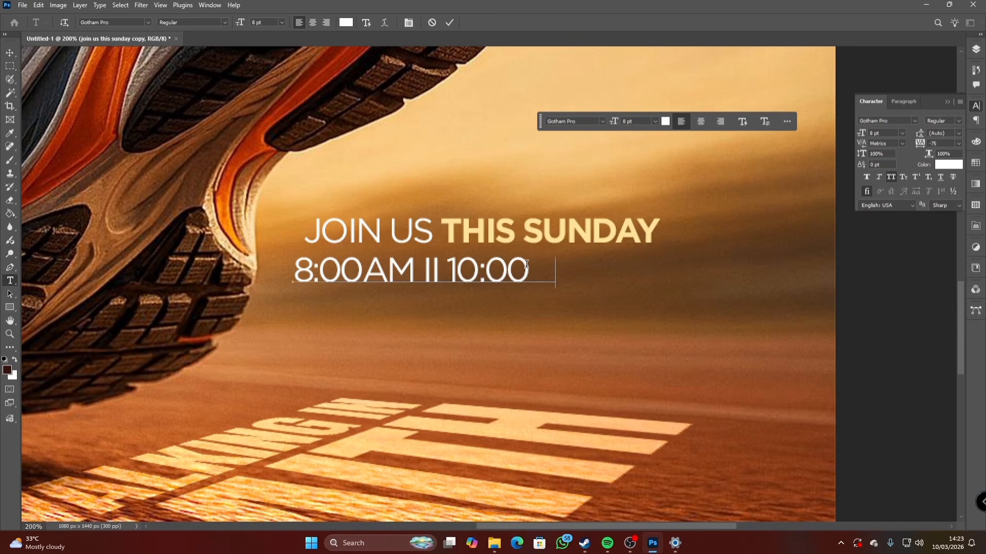
key(BackSpace)
key(BackSpace)
text(AM)
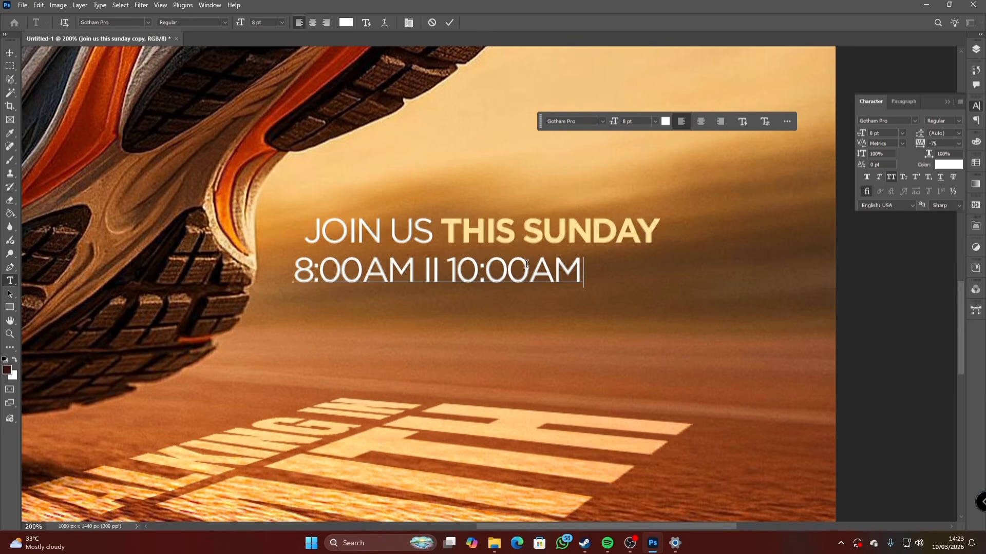
Set the whole 8:00AM II 10:00AM line to the Bold style
key(ctrl+a)
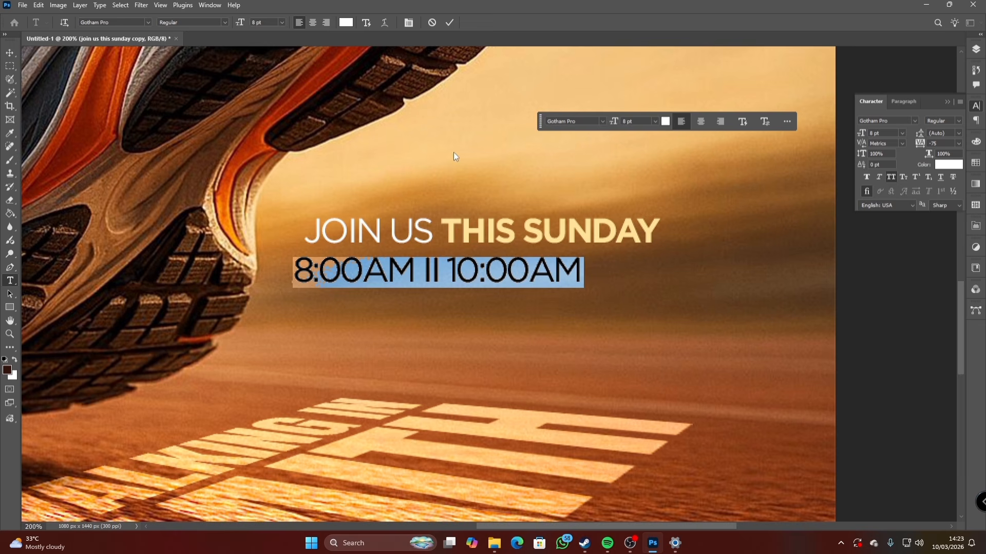
click(226, 21)
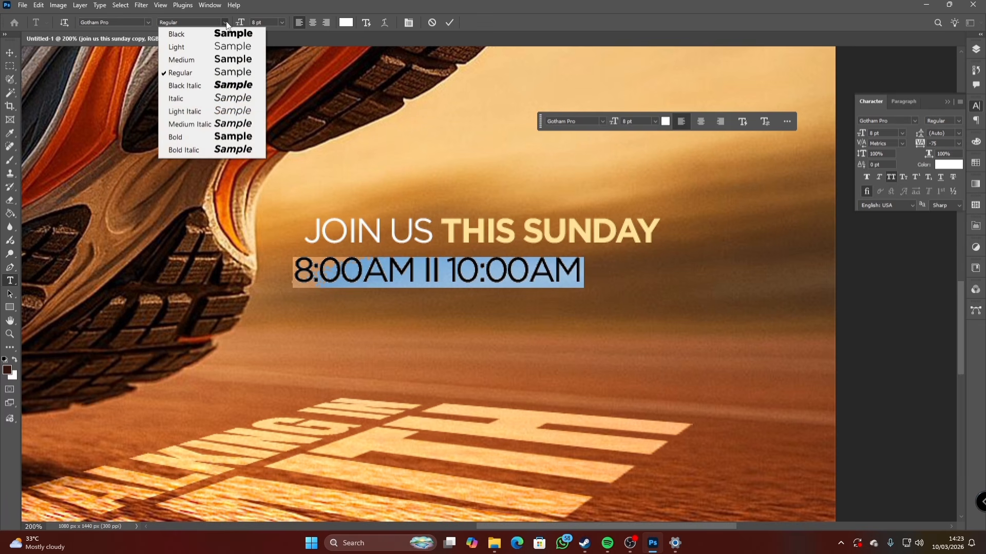
click(226, 137)
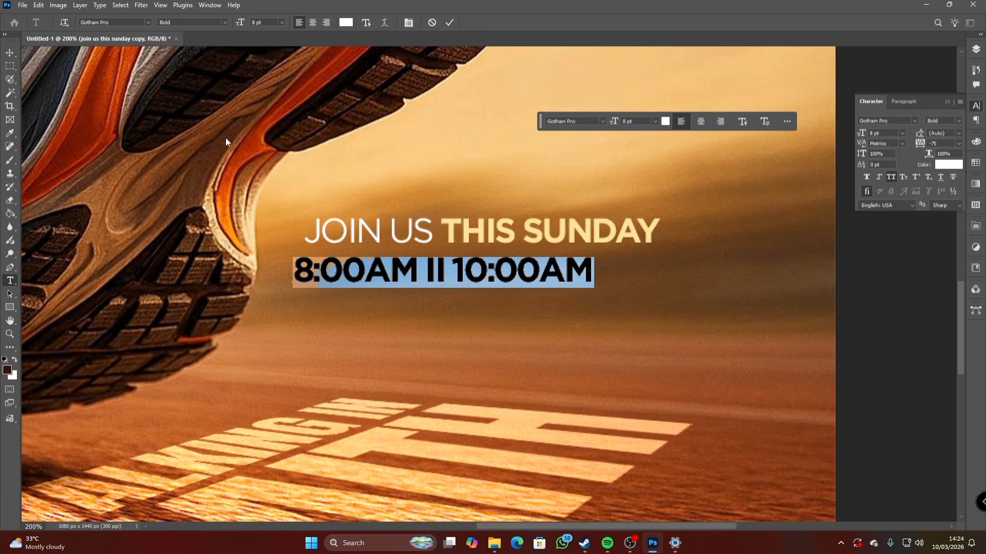
click(449, 22)
Move the service times line directly beneath JOIN US THIS SUNDAY, aligning their left edges
key(v)
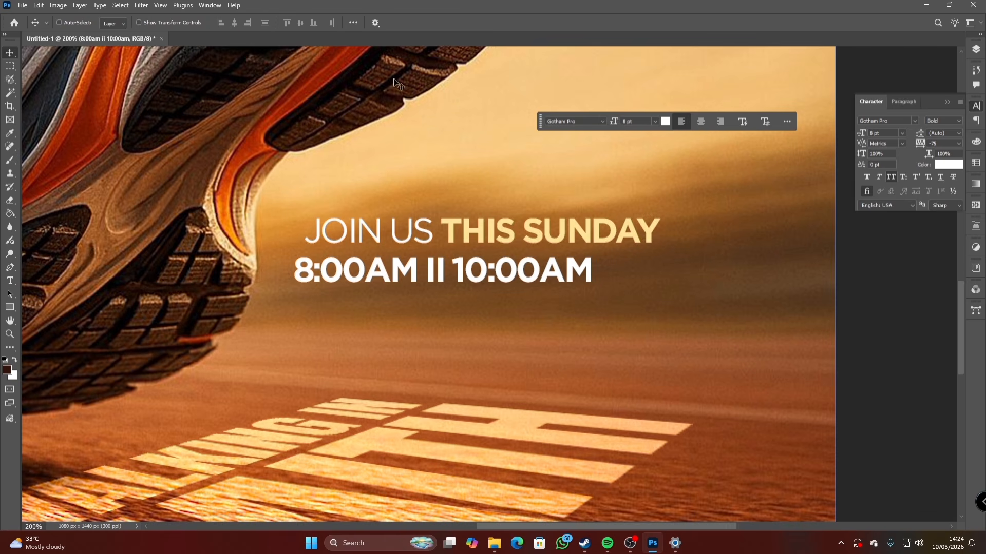
mouse_move(305, 267)
mouse_down()
mouse_move(327, 267)
mouse_move(318, 263)
mouse_up()
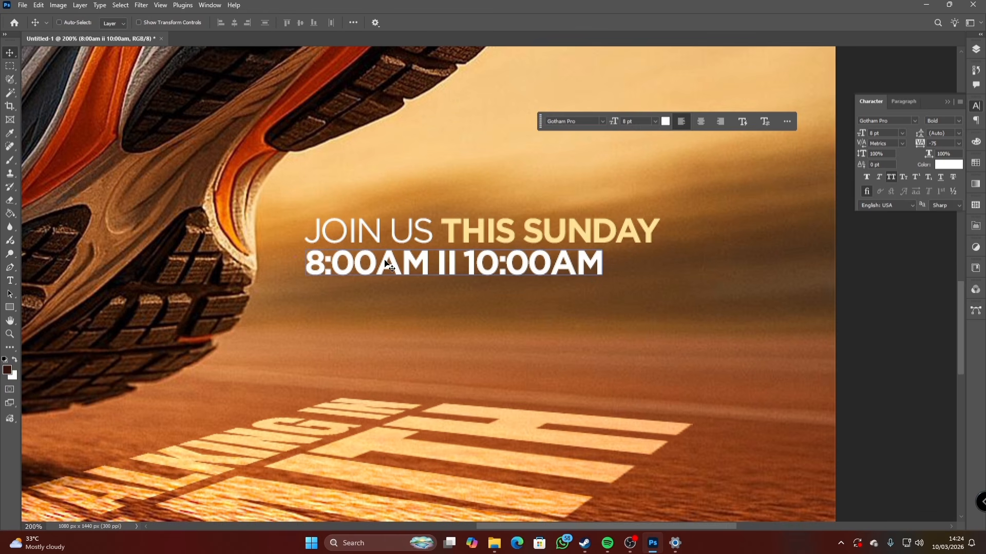
key(Down)
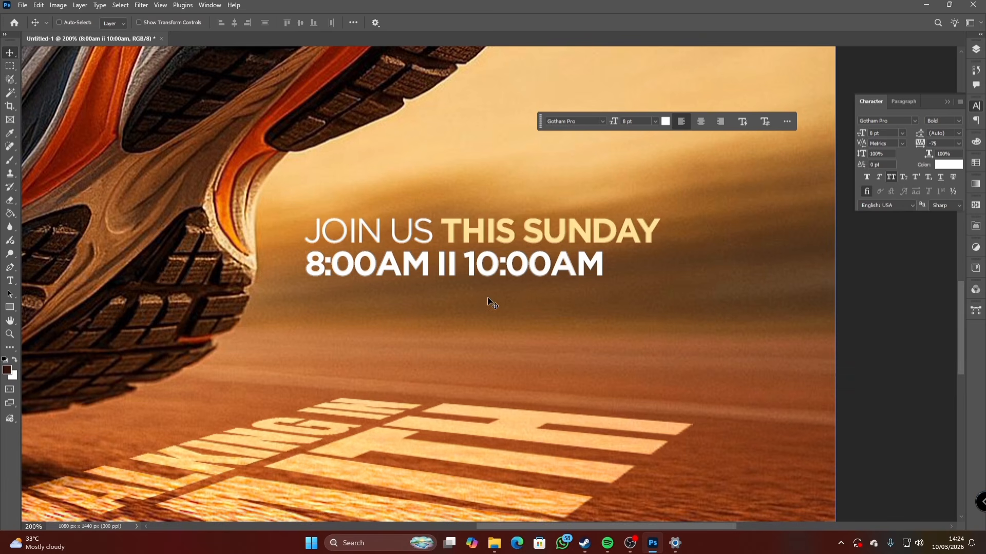
right_click(489, 270)
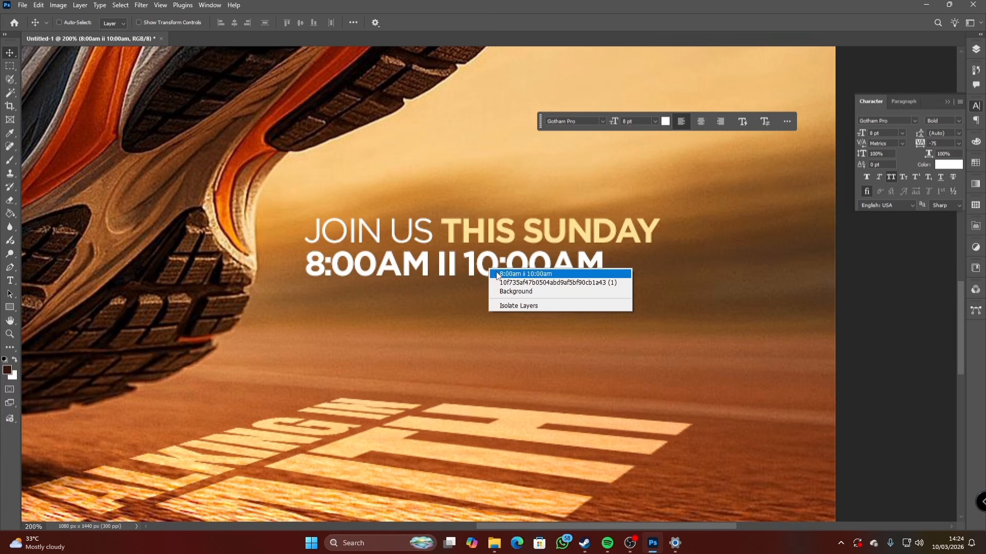
click(496, 273)
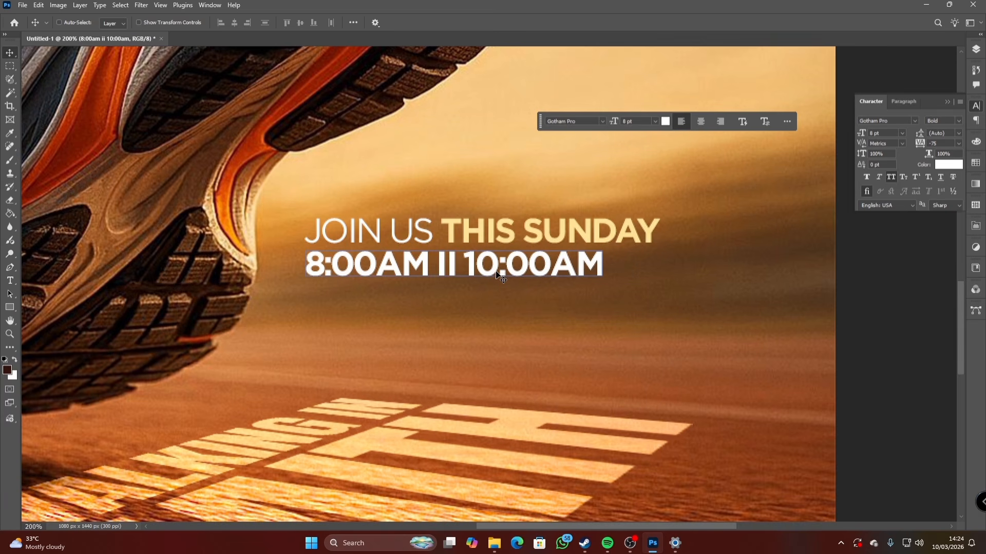
key(ctrl)
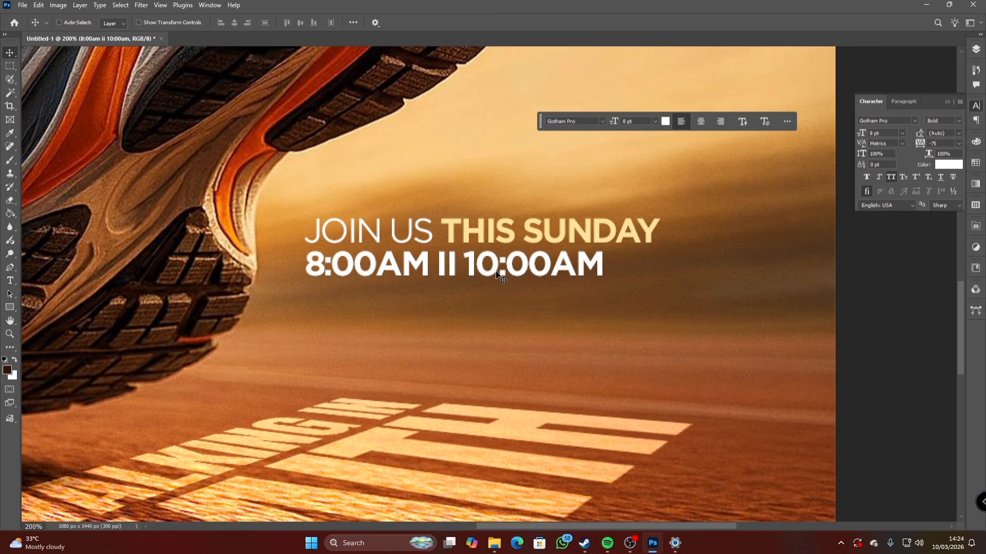
key(ctrl+j)
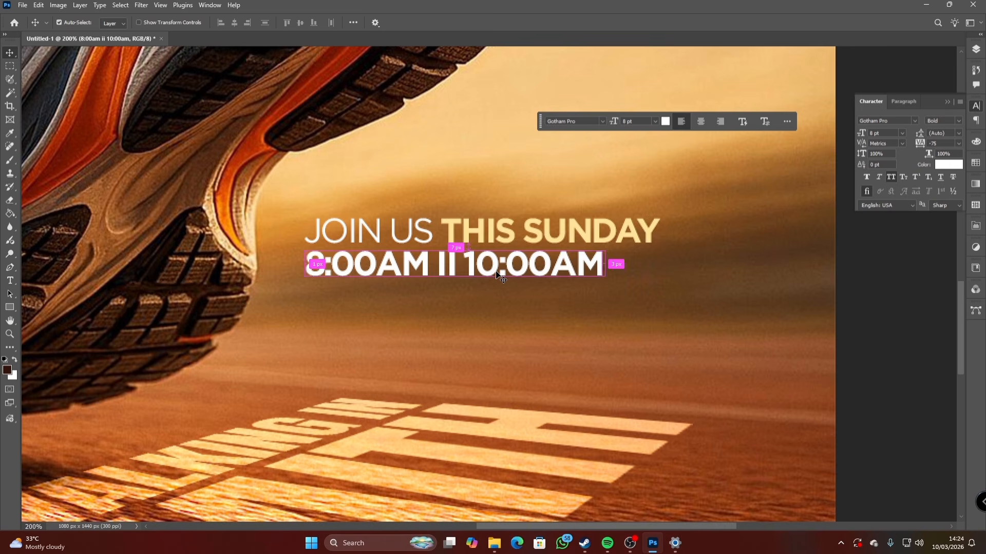
drag(500, 278, 508, 321)
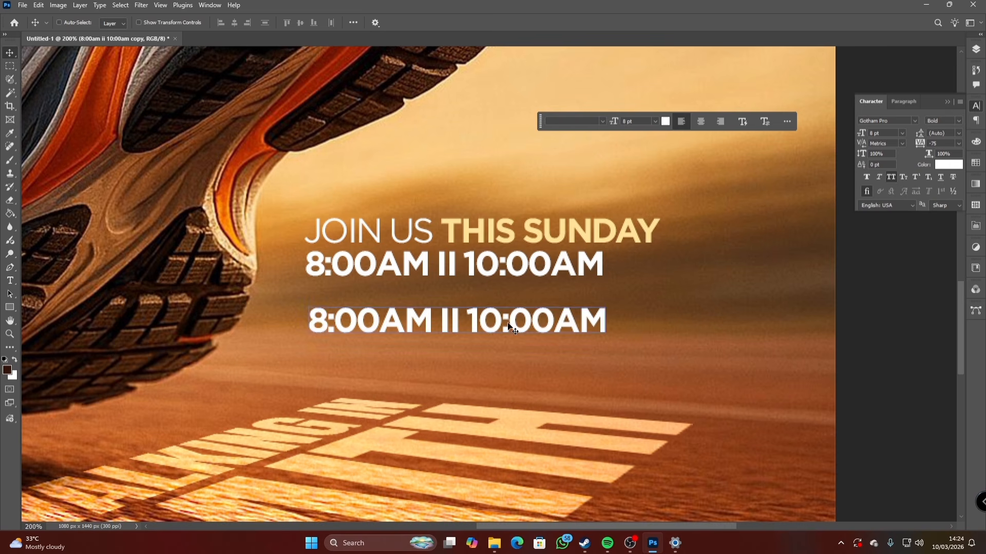
double_click(508, 321)
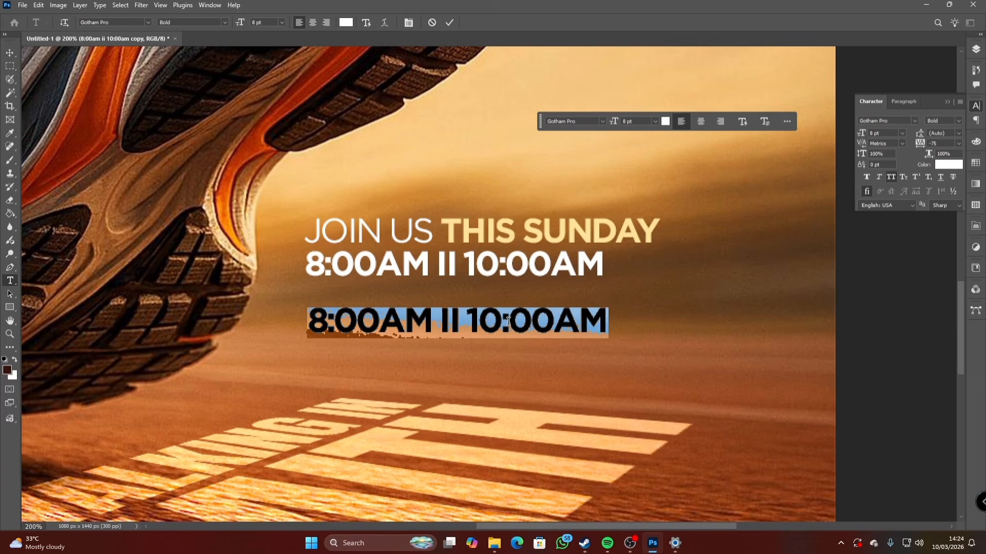
text(@)
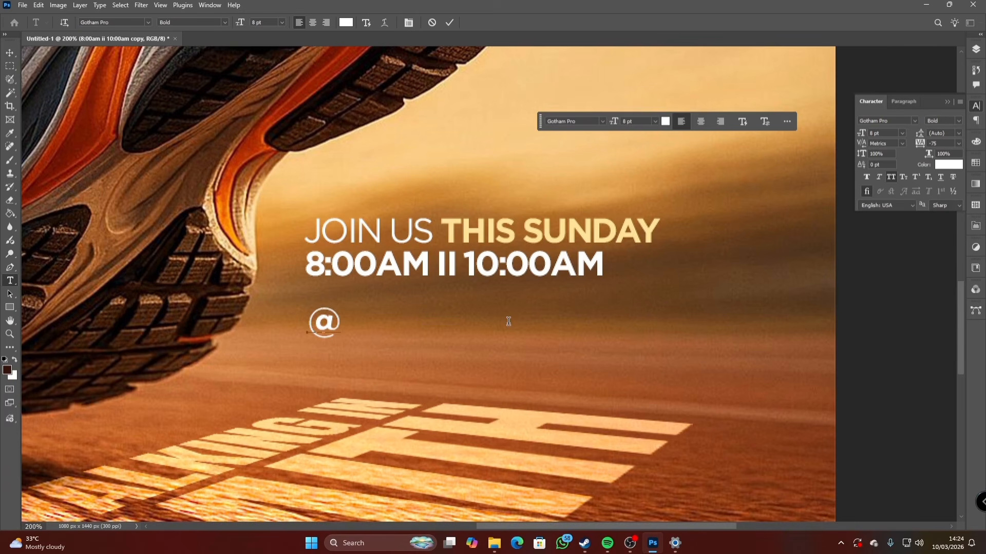
text(FIREHO)
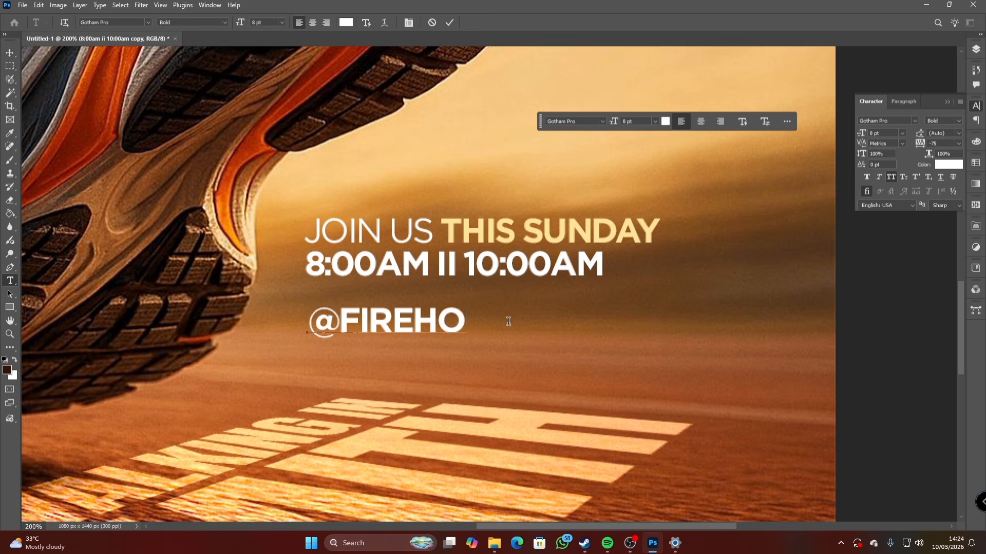
text(USE A)
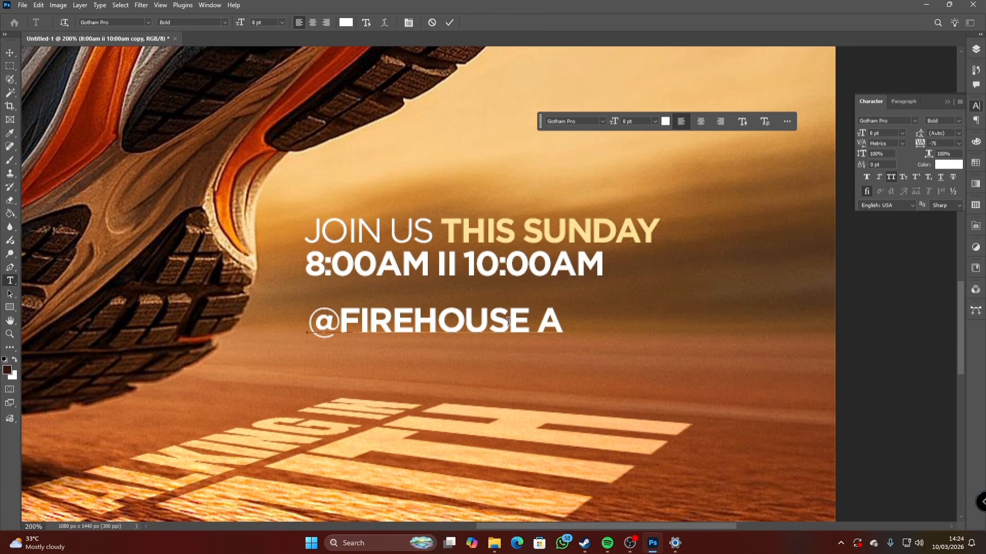
text(RENA)
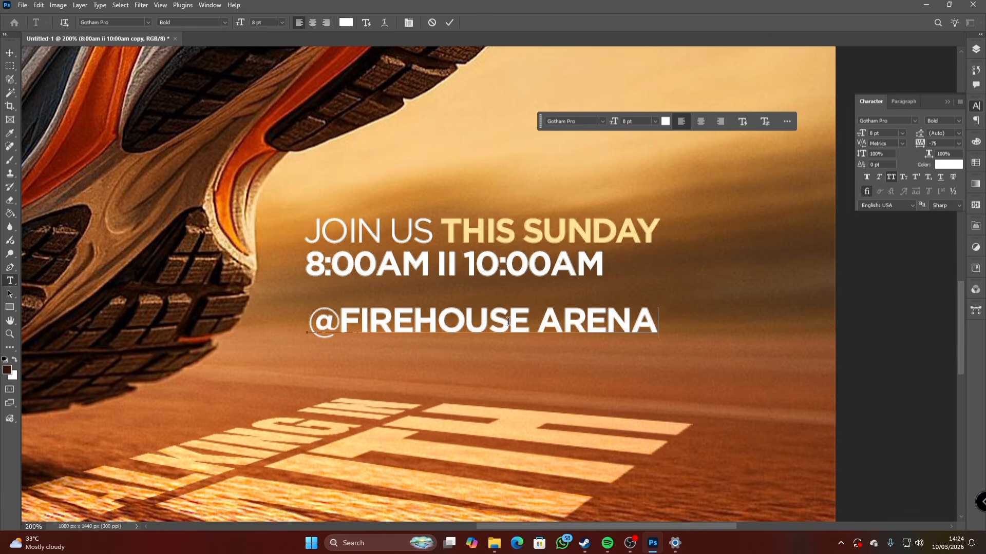
click(449, 22)
key(v)
mouse_move(421, 317)
mouse_down()
mouse_move(409, 310)
mouse_move(419, 310)
mouse_up()
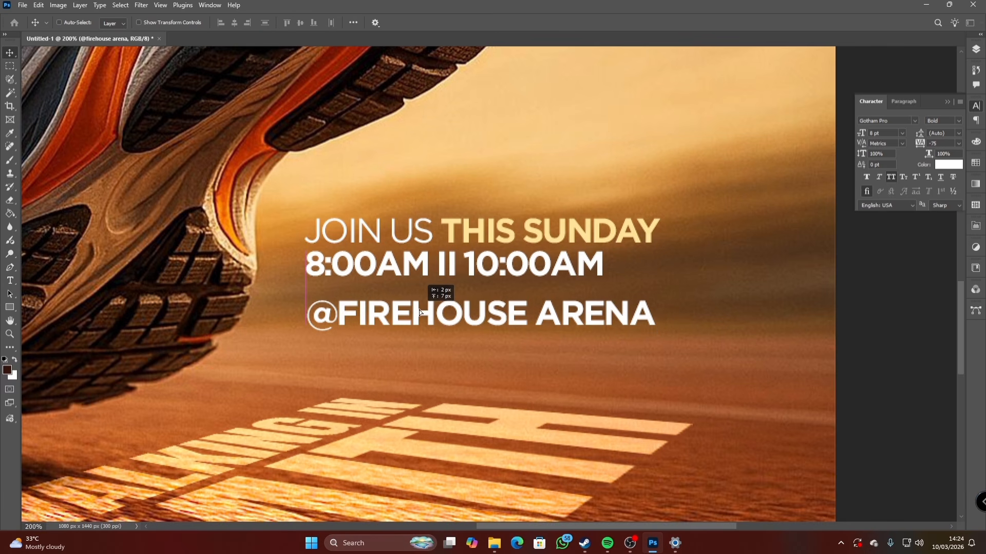
drag(419, 309, 419, 309)
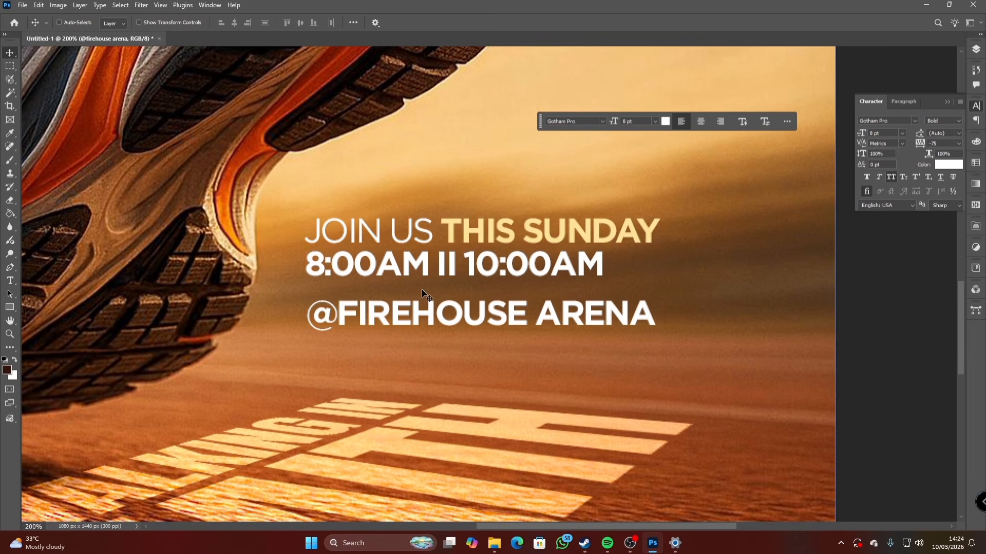
right_click(508, 315)
click(541, 320)
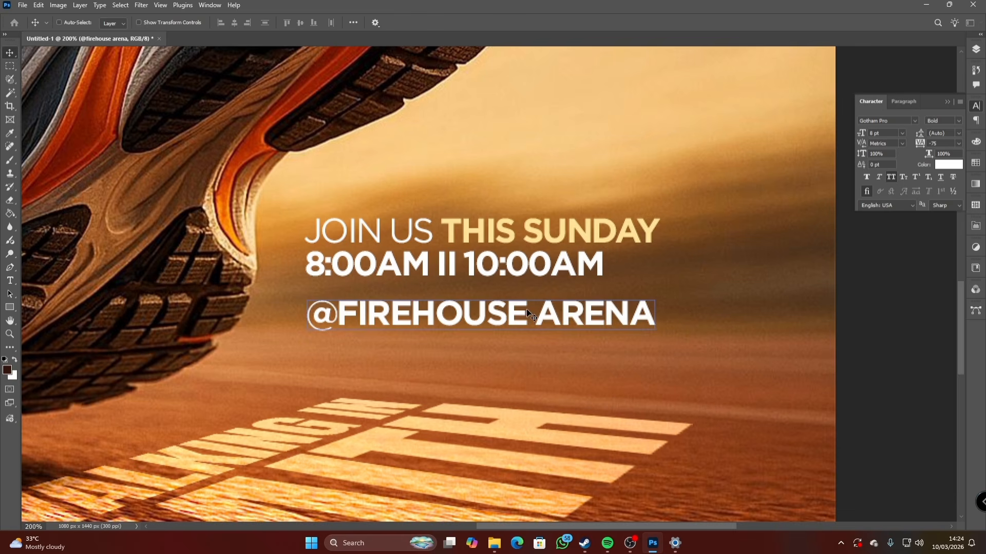
drag(525, 309, 524, 313)
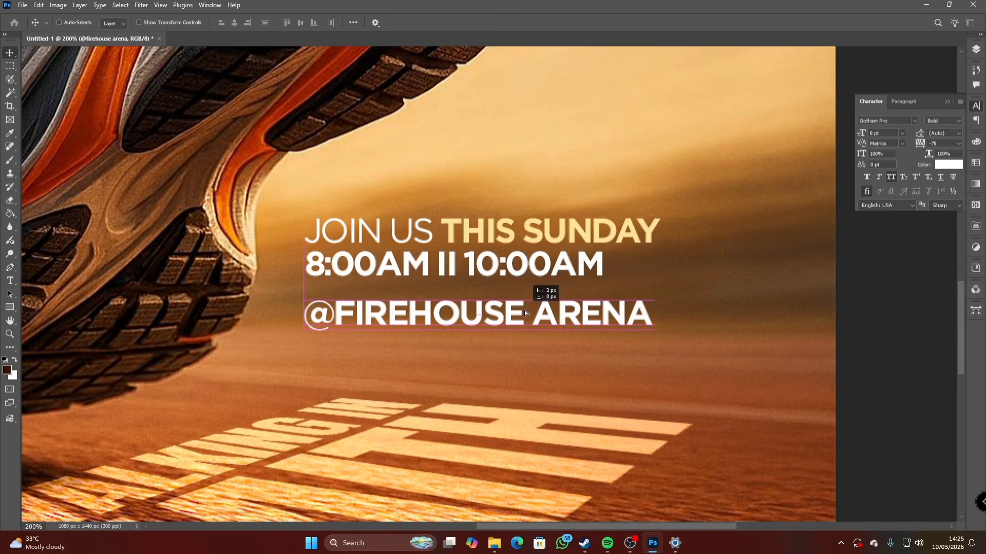
drag(524, 313, 525, 313)
Check the three-line invitation text's size and placement against the whole poster
click(11, 335)
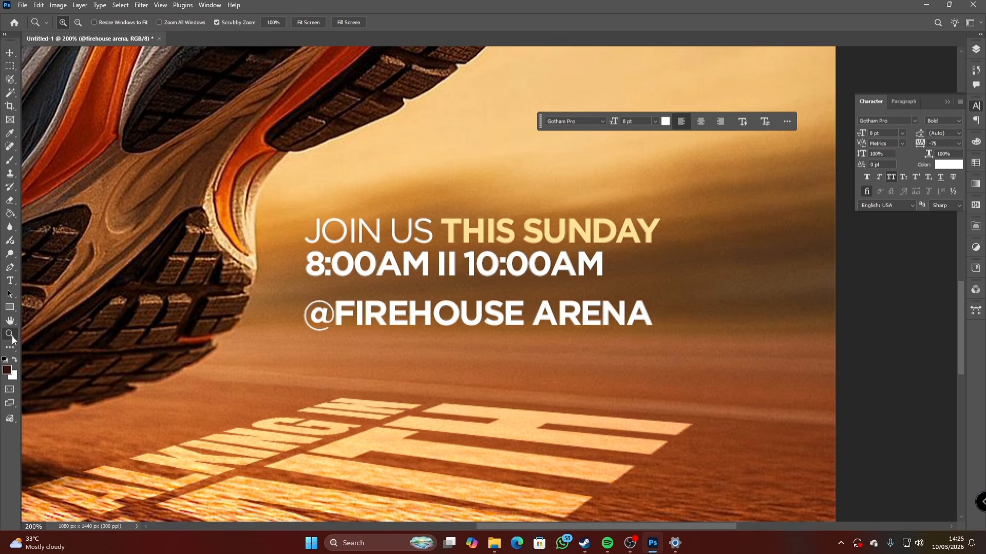
alt+click(648, 276)
alt+click(648, 276)
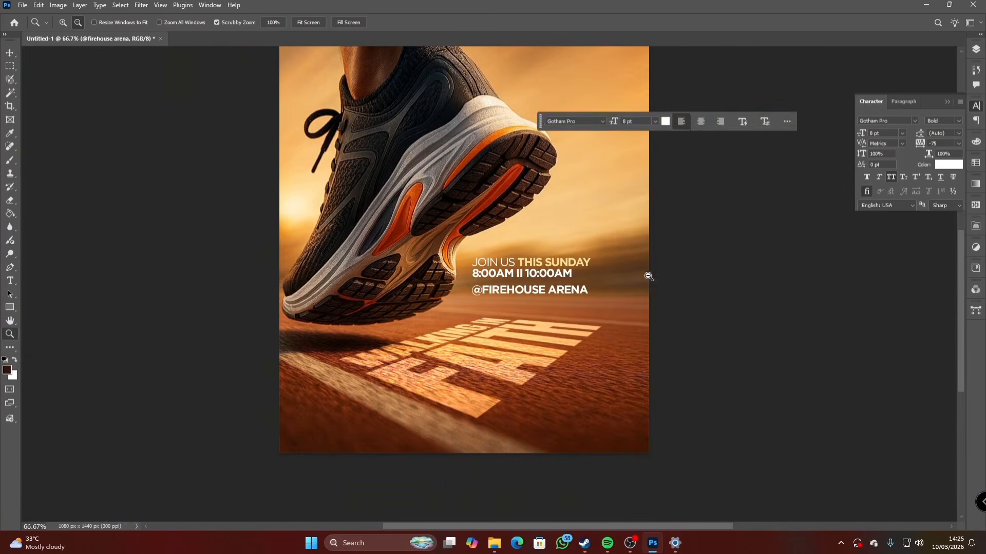
alt+click(618, 303)
alt+click(630, 306)
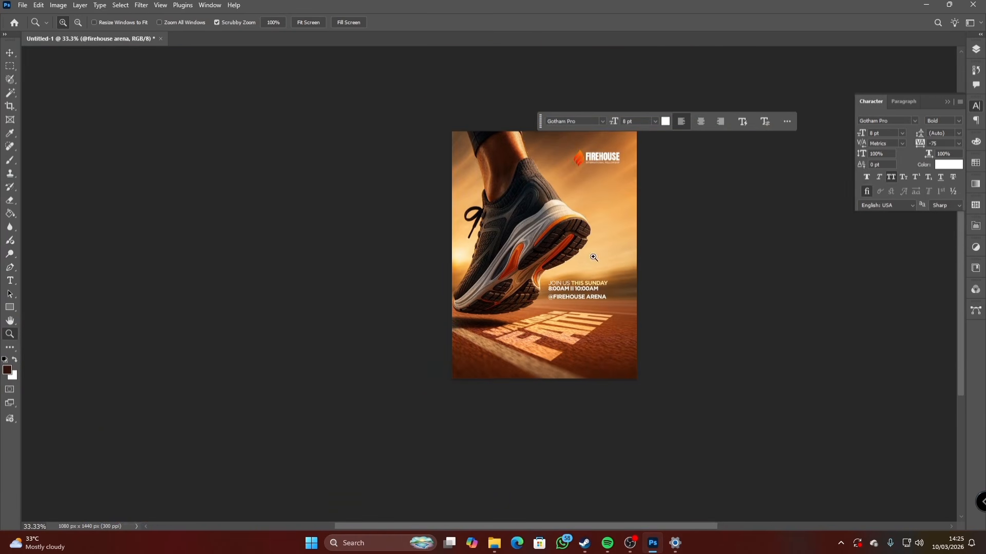
click(547, 285)
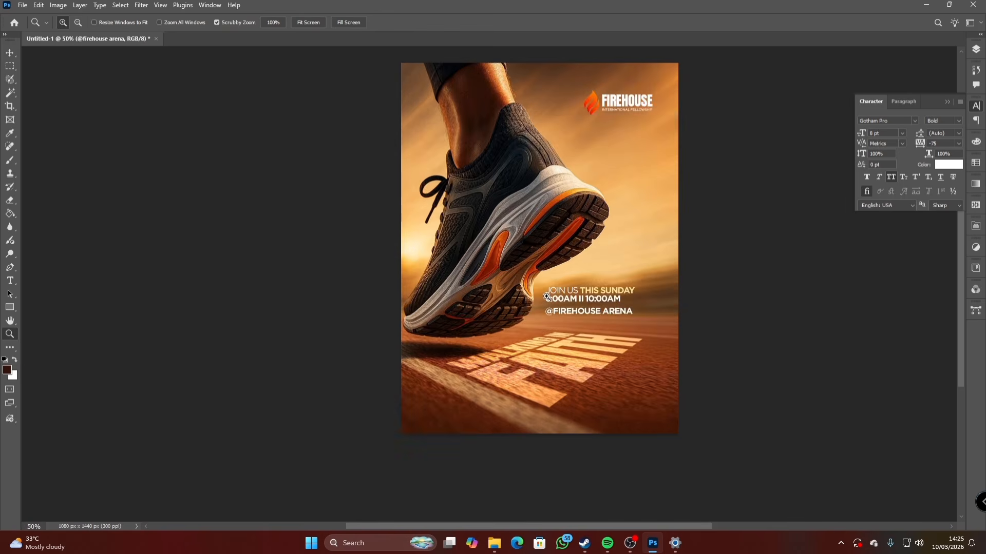
click(547, 297)
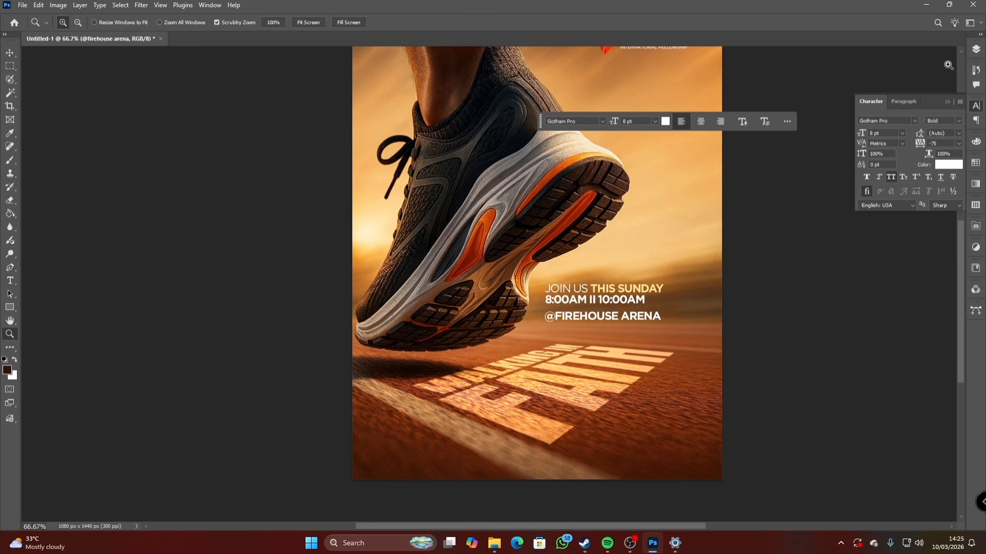
Group the three invitation text layers under the name "date and time" and convert the group to a smart object
click(973, 52)
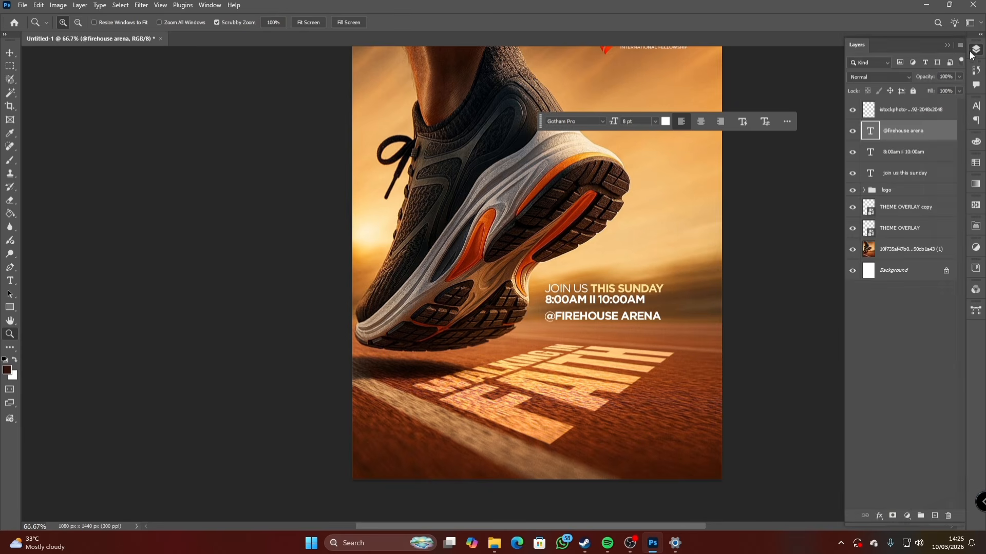
shift+click(897, 153)
shift+click(896, 174)
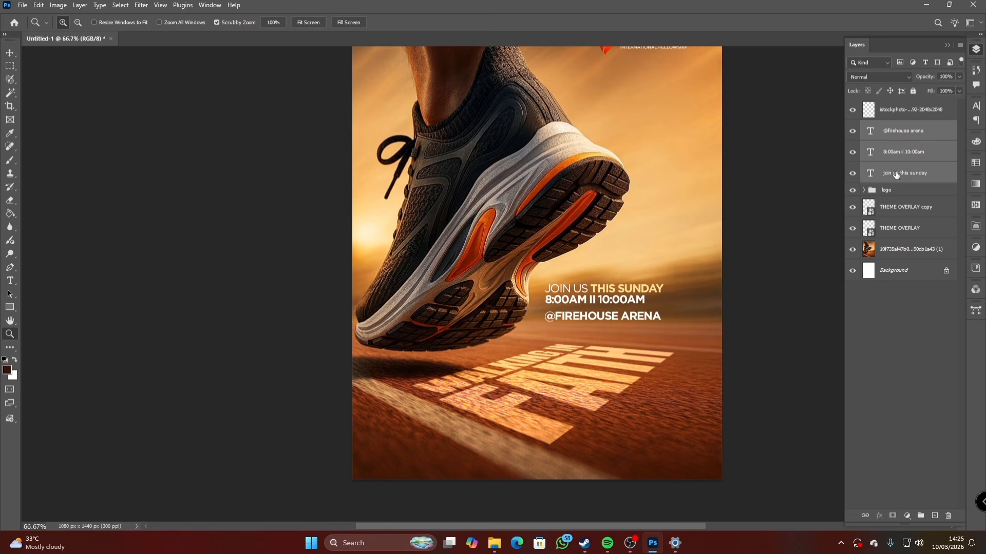
key(ctrl+g)
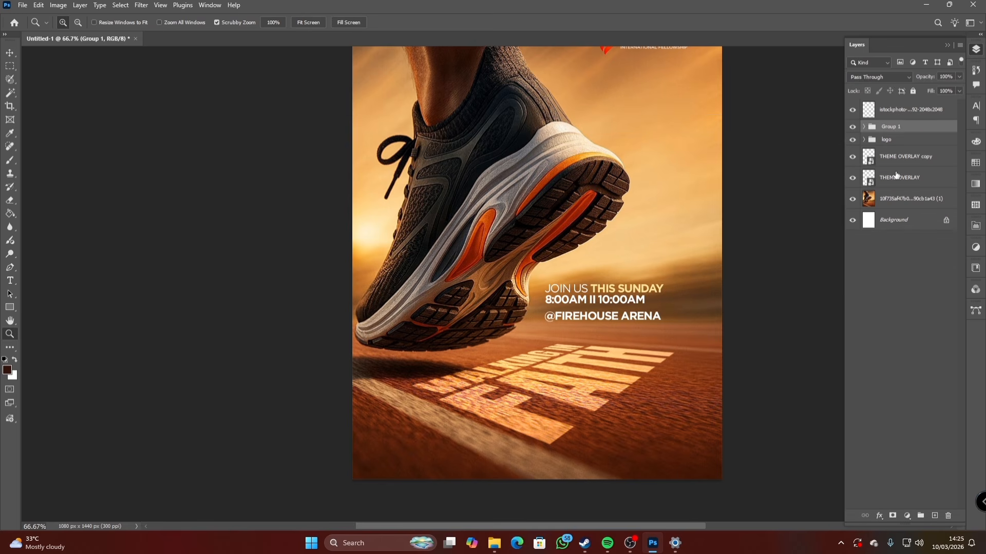
double_click(892, 126)
text(date and time)
key(Return)
right_click(907, 128)
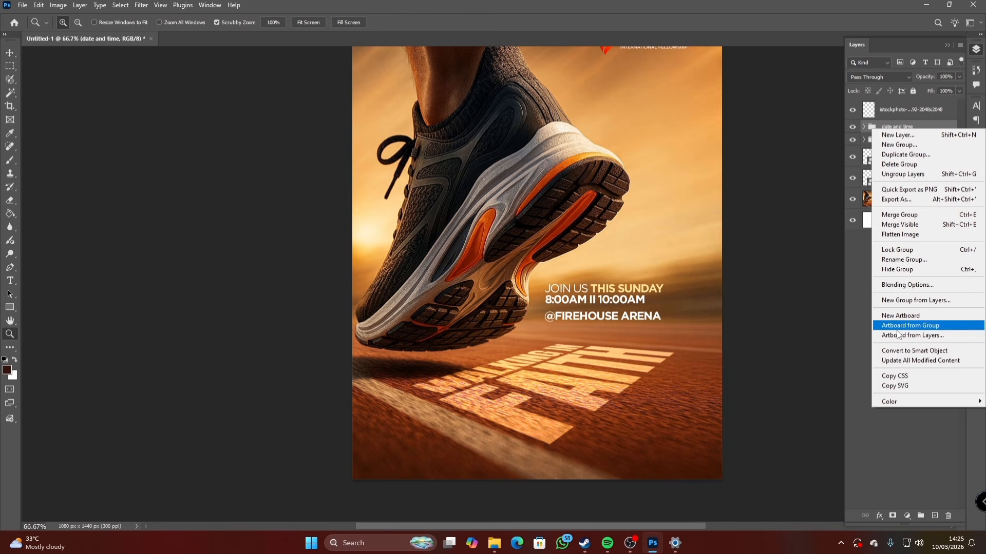
click(885, 352)
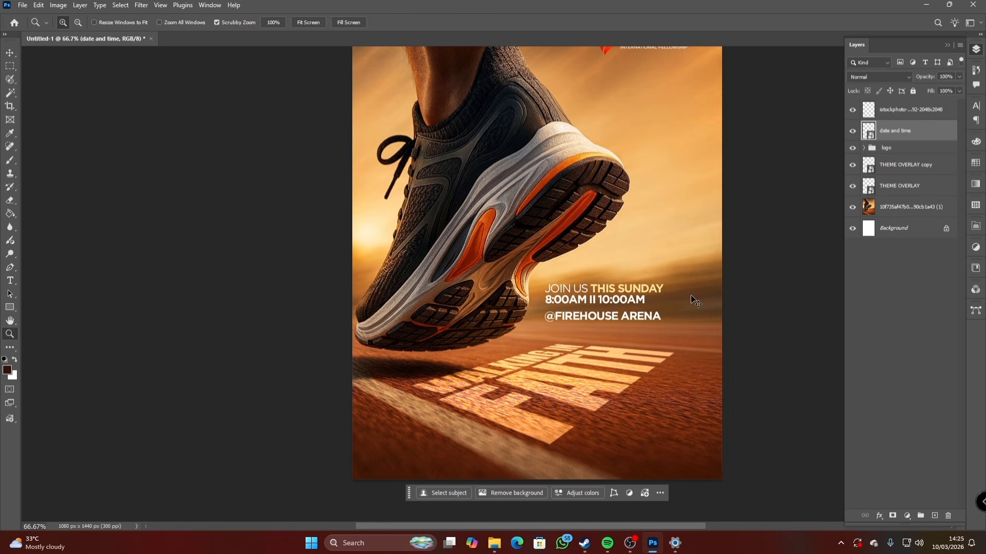
Distort the date and time block so it narrows slightly, leans and slopes down toward its right end
key(ctrl+t)
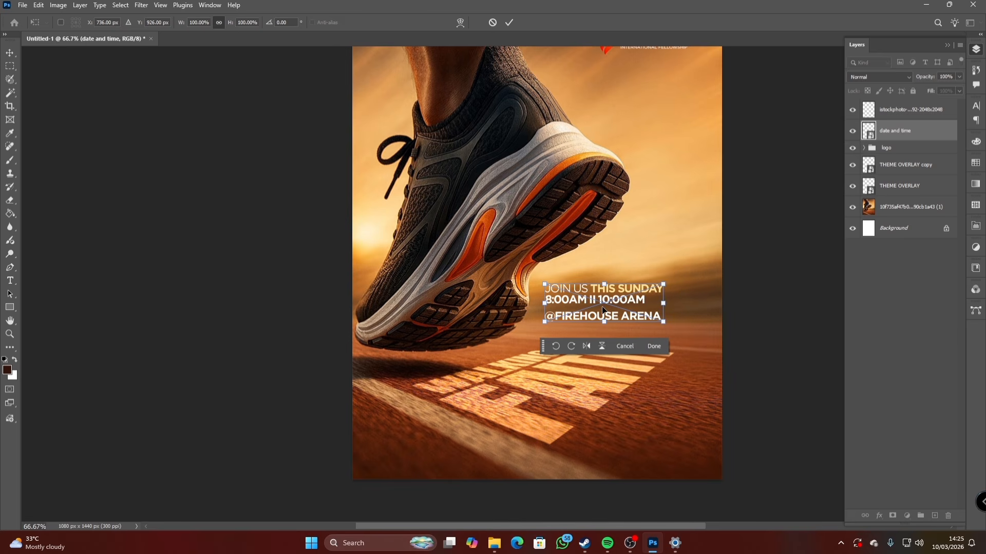
right_click(602, 309)
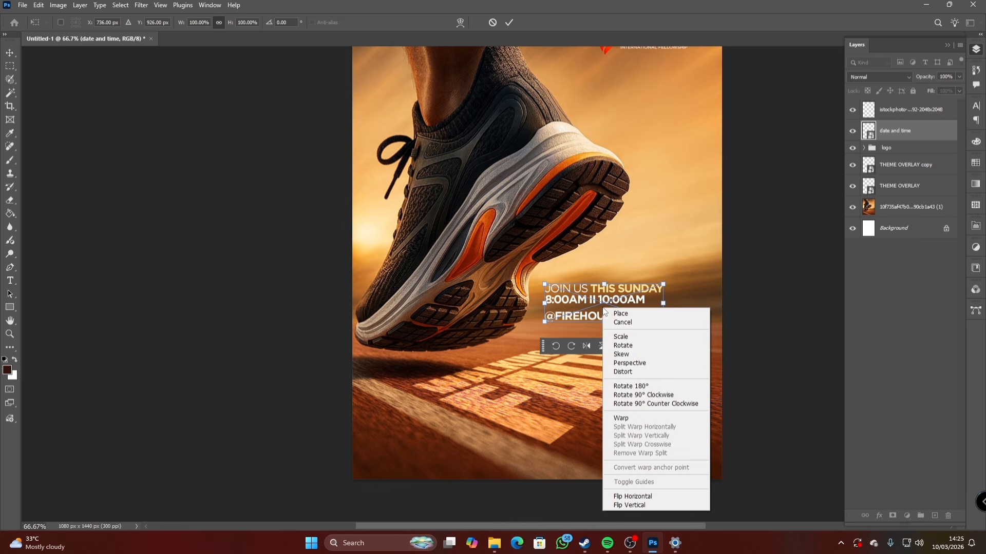
click(635, 372)
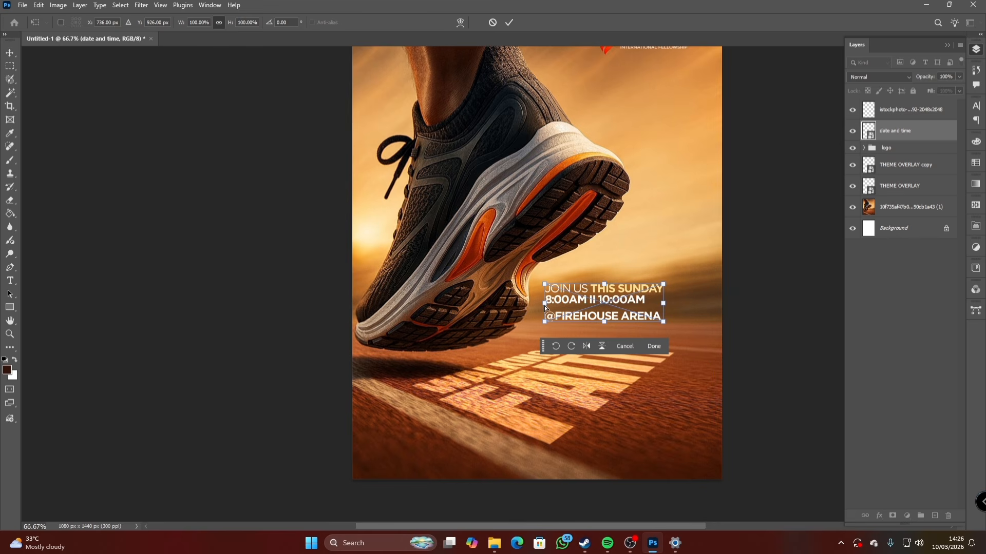
drag(545, 304, 551, 291)
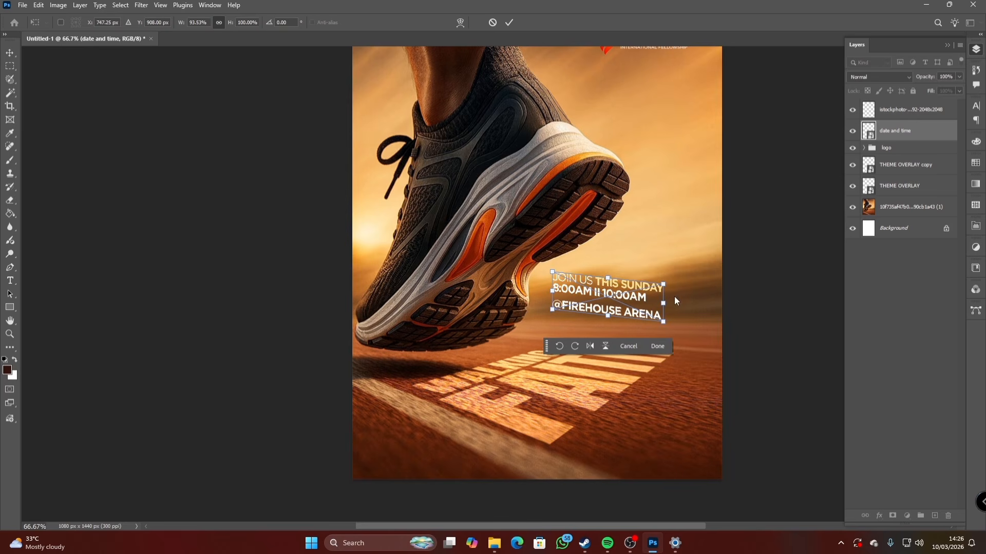
drag(664, 302, 659, 325)
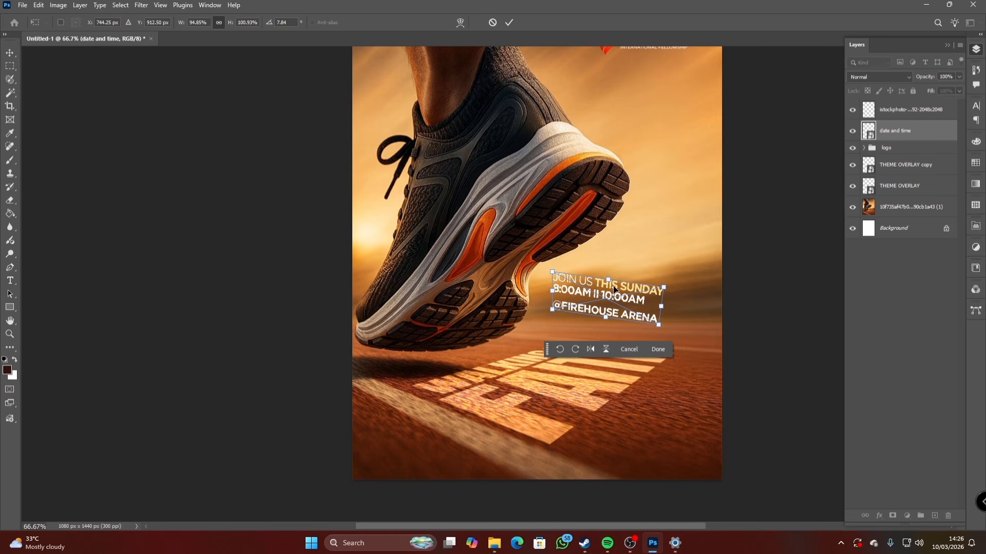
drag(553, 272, 566, 282)
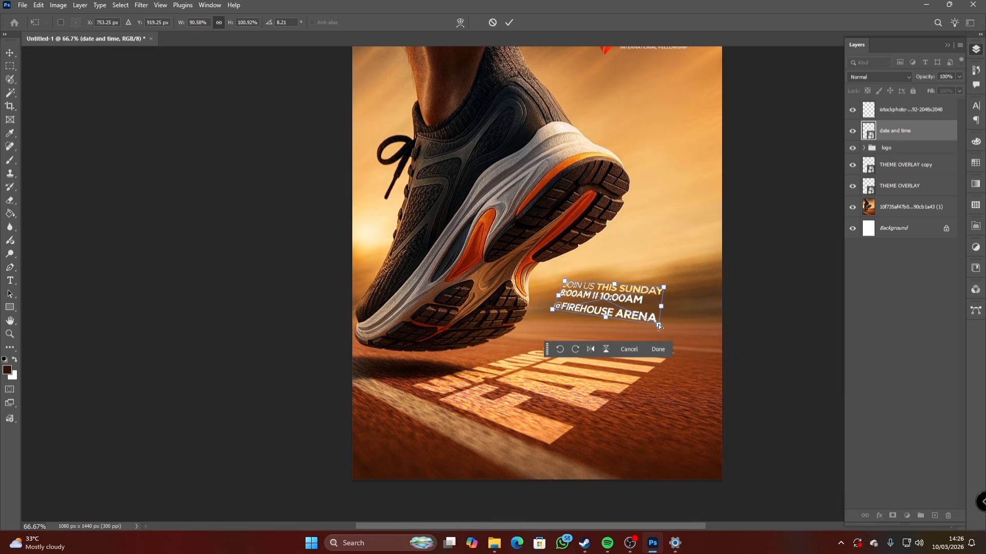
drag(658, 325, 660, 317)
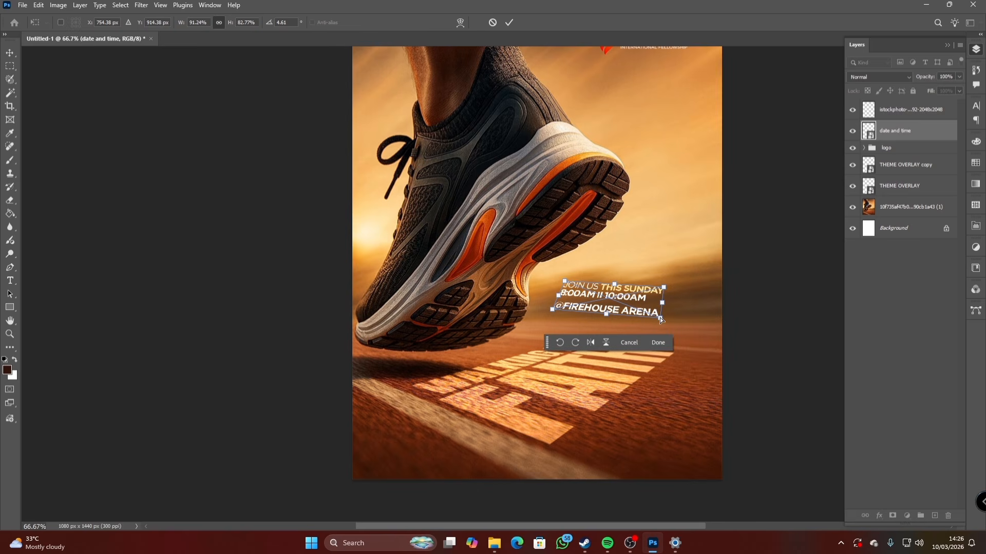
key(Return)
key(z)
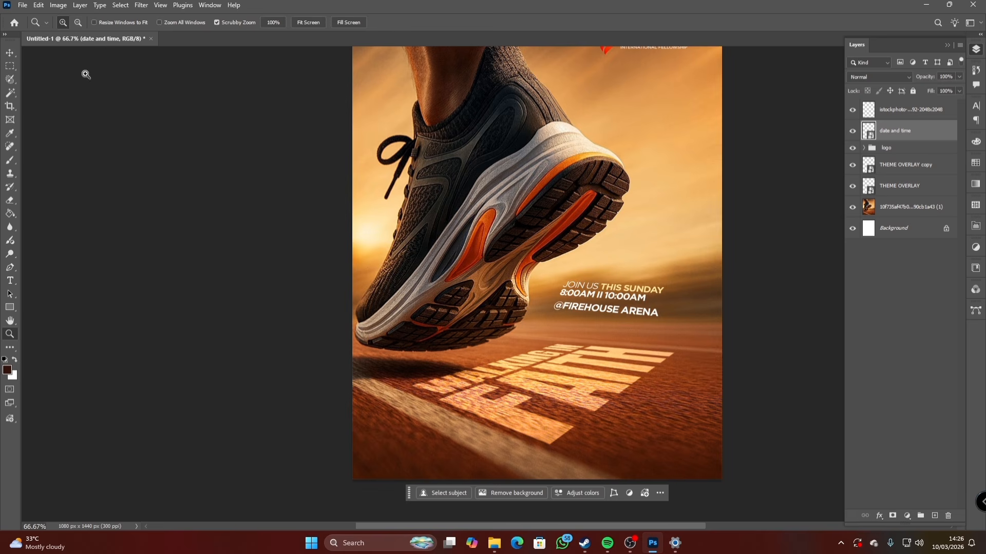
Move the date and time block slightly left and down, closer to the shoe sole above the FAITH lettering
click(10, 53)
drag(612, 311, 595, 316)
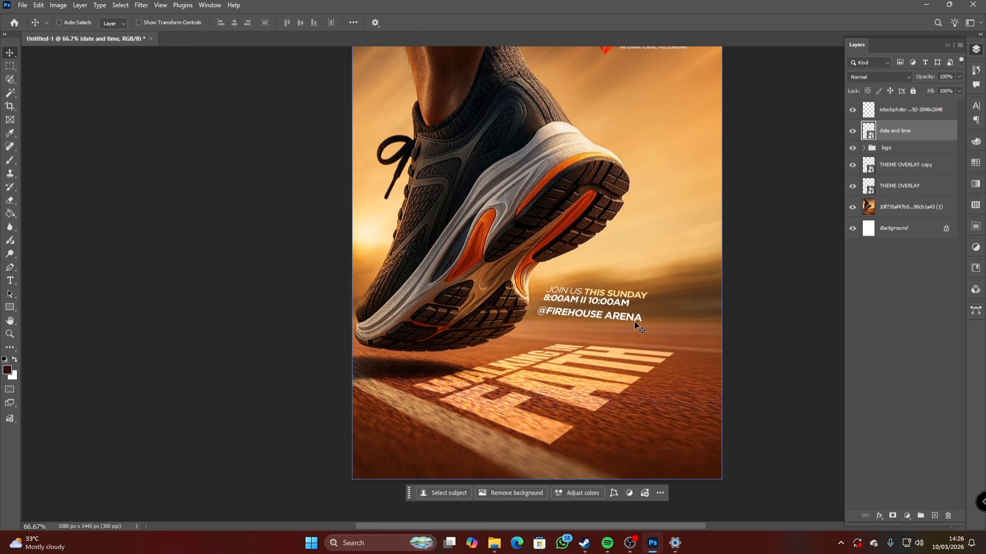
scroll(437, 330, up, 1)
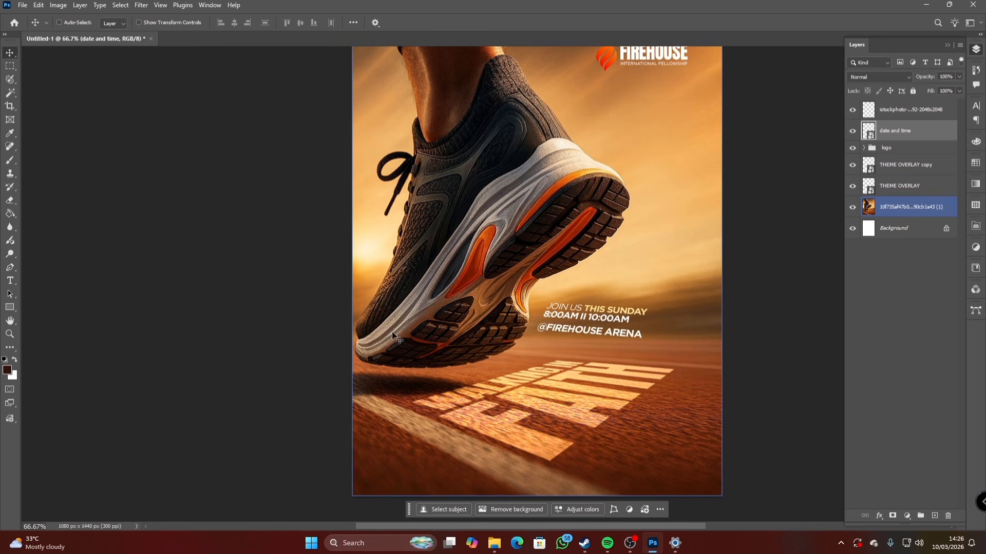
Examine how the slanted date and time block sits beside the shoe and the WALKING IN FAITH lettering
click(9, 334)
alt+click(544, 316)
alt+click(637, 353)
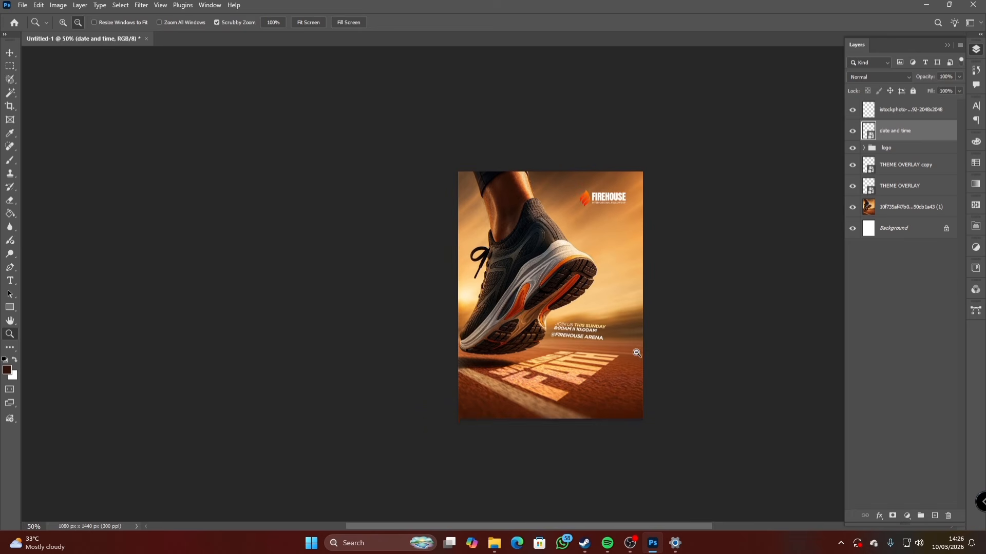
click(579, 343)
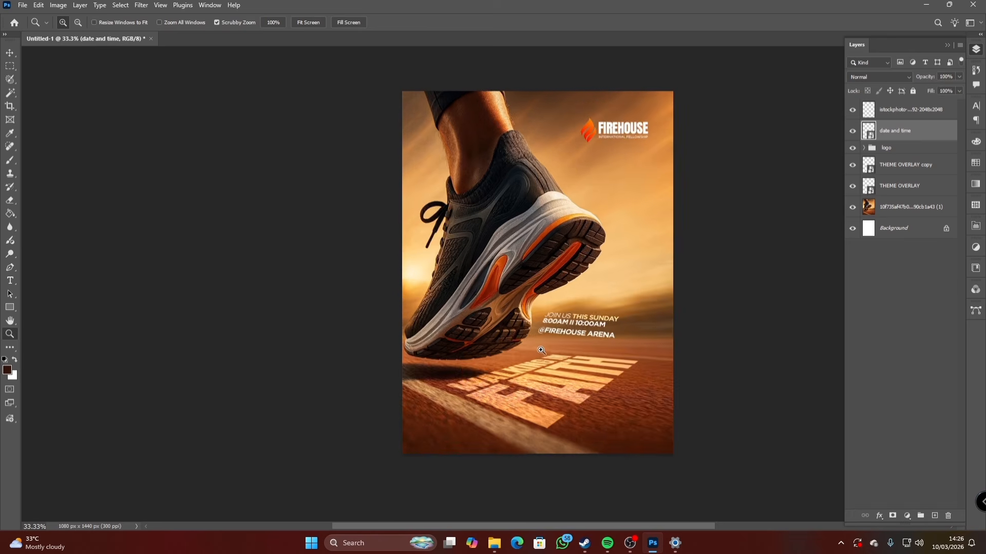
click(536, 350)
click(588, 350)
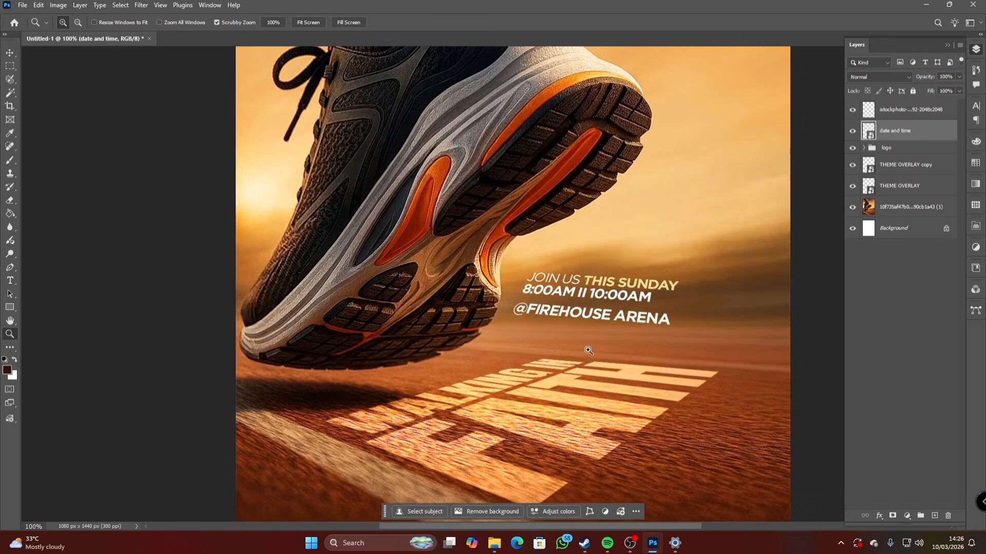
alt+click(588, 350)
alt+click(599, 337)
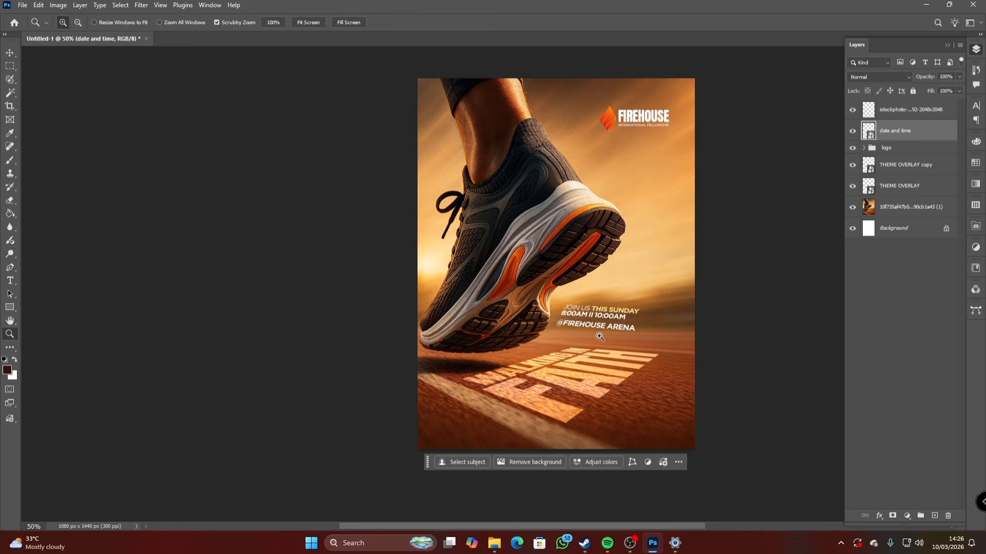
Skew the date and time block's right side upward so its text lines rise slightly toward the right
key(ctrl+t)
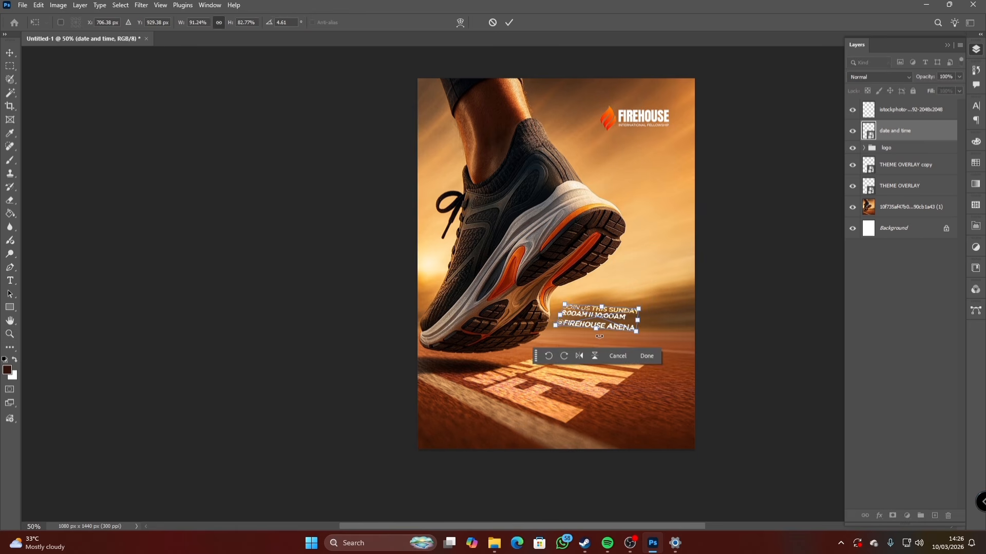
right_click(593, 323)
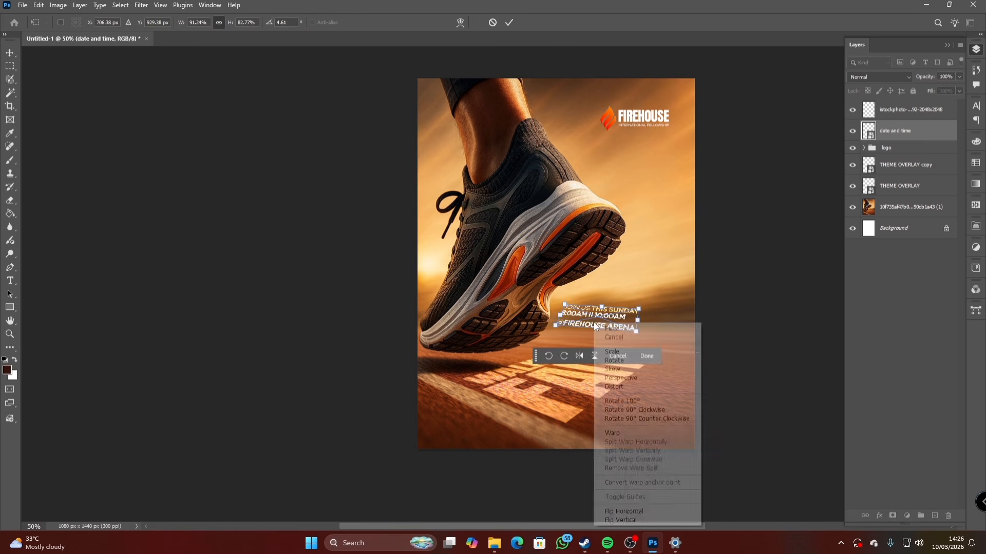
click(633, 370)
drag(638, 318, 640, 316)
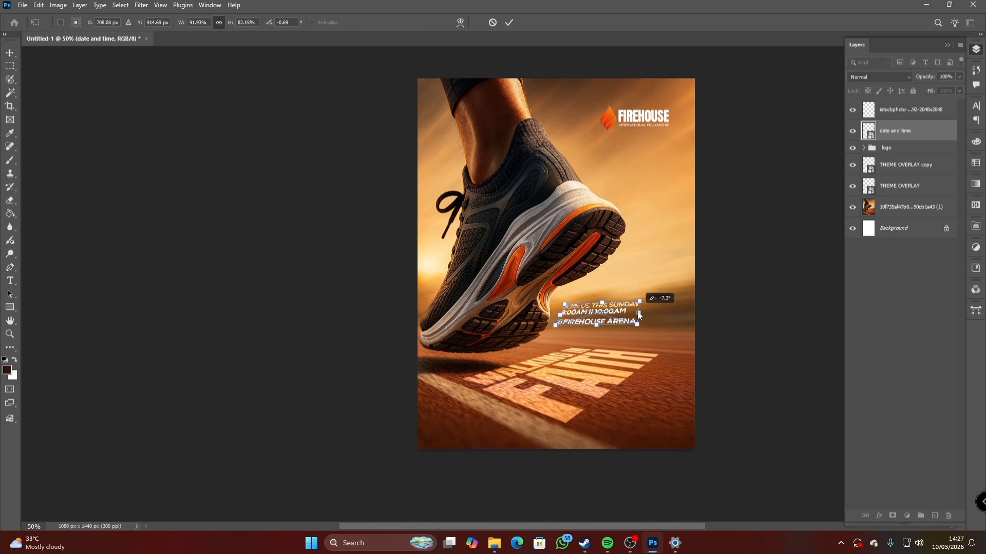
drag(639, 316, 637, 311)
key(Return)
Duplicate the date and time smart object and set the copy's blend mode to Screen
key(z)
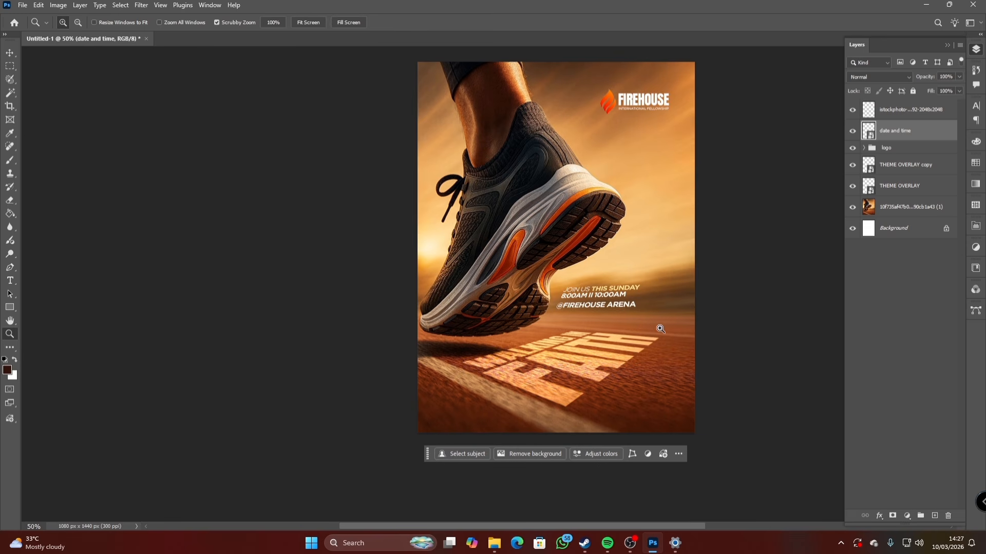
click(555, 321)
click(561, 336)
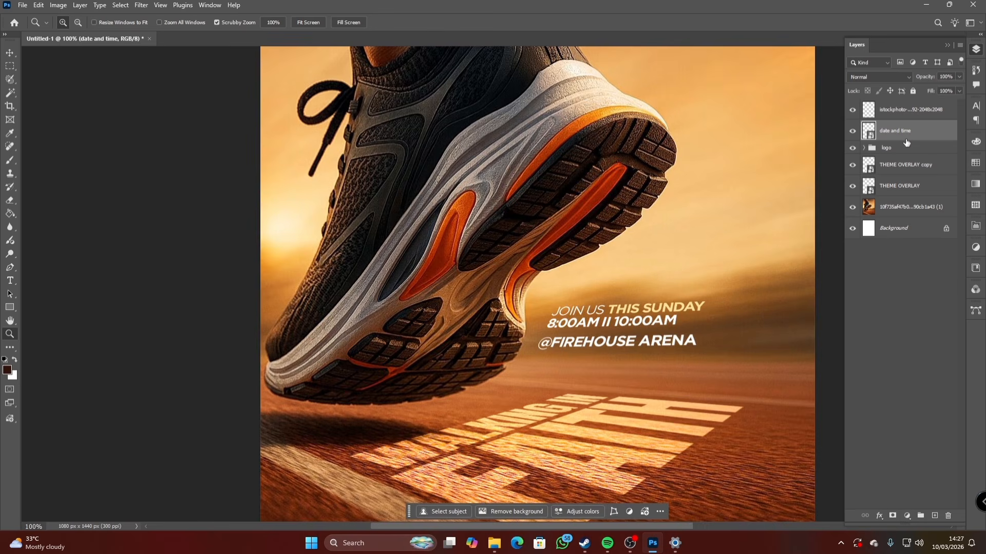
key(ctrl+j)
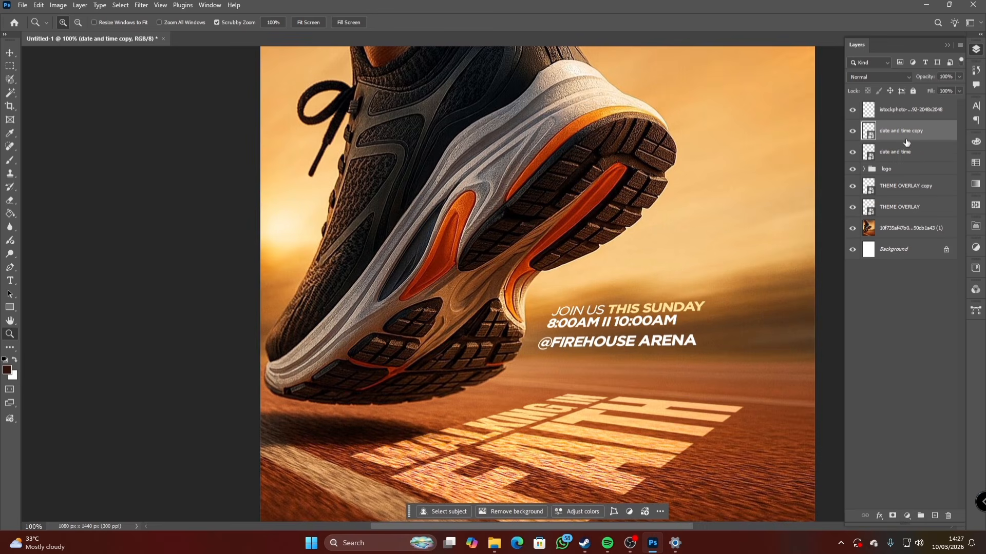
click(895, 78)
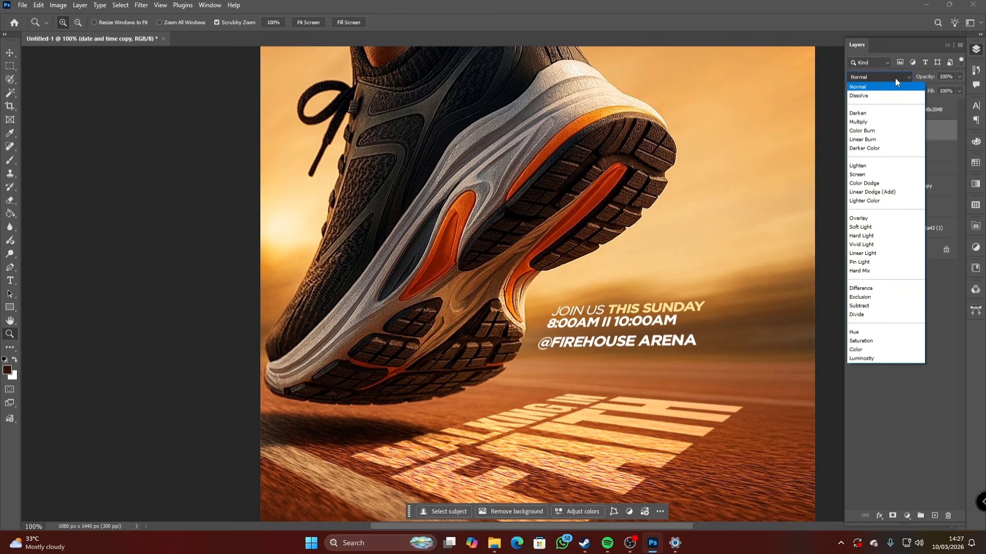
click(865, 176)
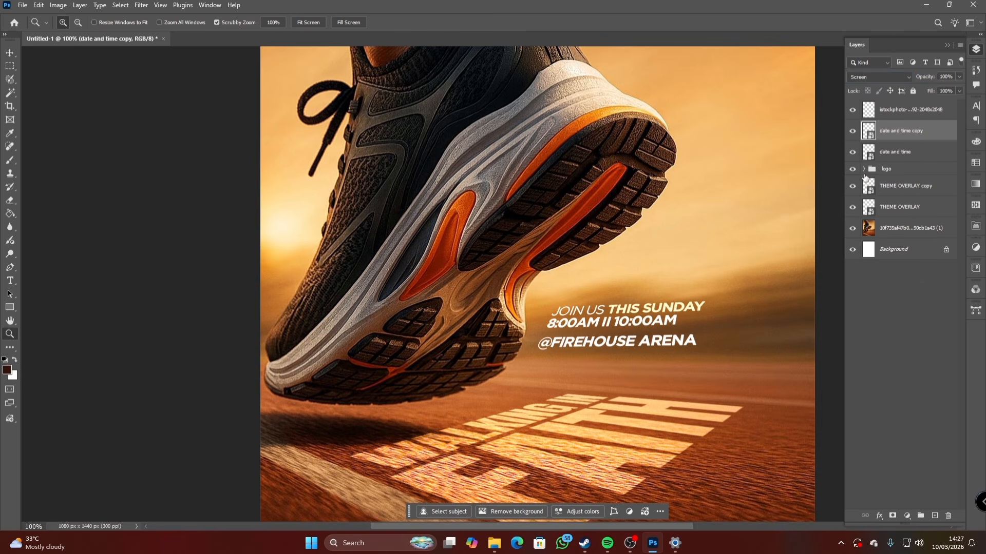
Apply a Motion Blur with an angle of -3° and a distance of 40 pixels to the date and time copy
click(140, 6)
mouse_move(179, 151)
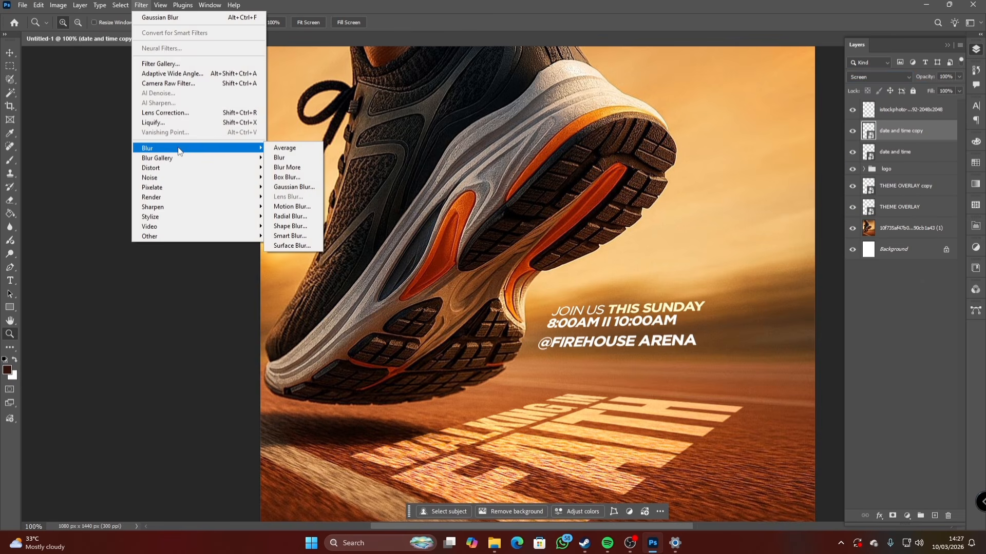
click(282, 206)
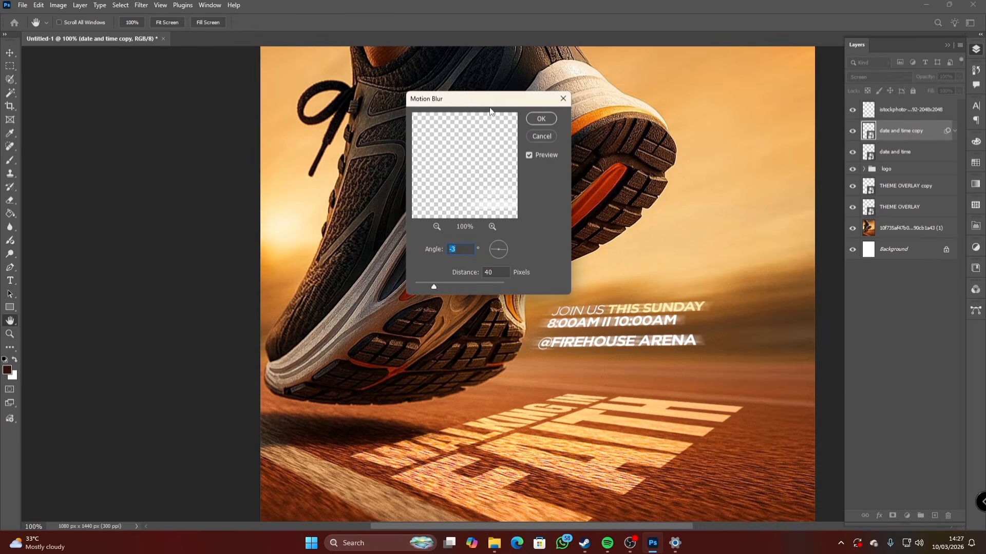
drag(496, 102, 775, 97)
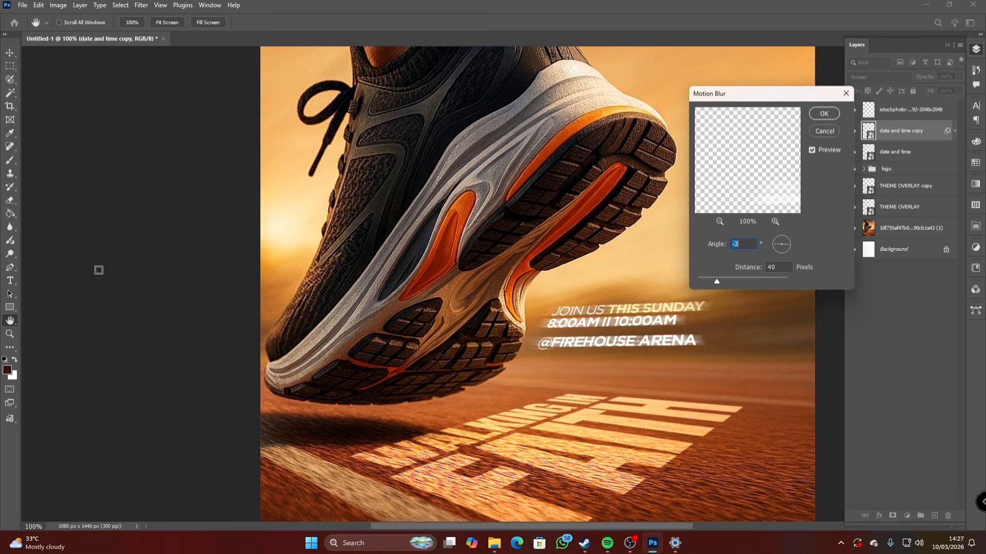
click(835, 115)
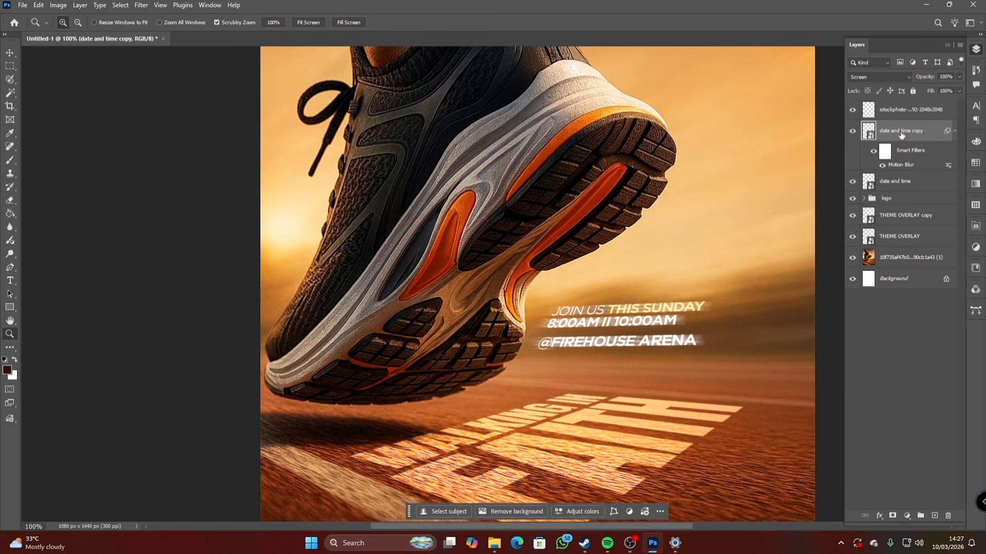
Set the blurred date and time copy's blend mode to Overlay and check it against the whole poster
click(864, 77)
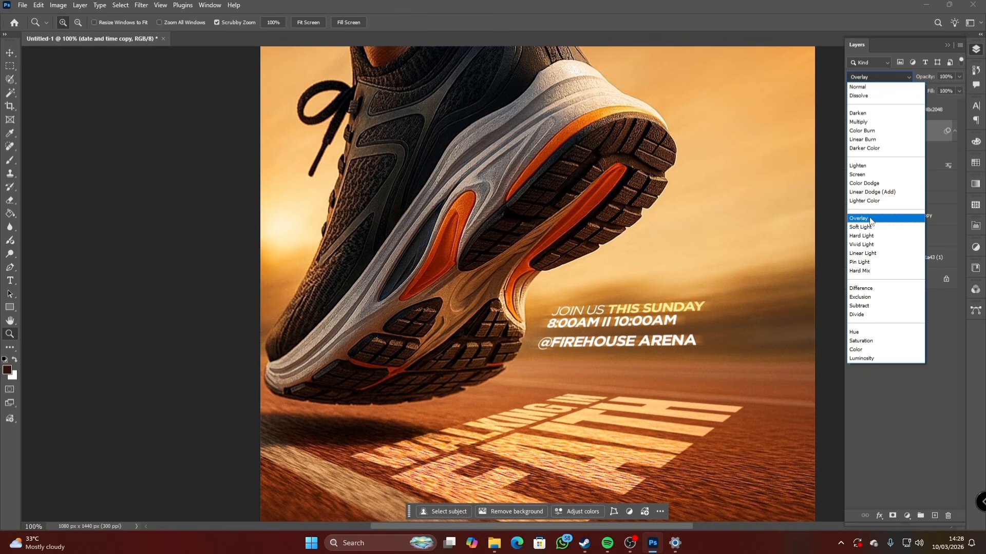
click(867, 218)
alt+click(671, 261)
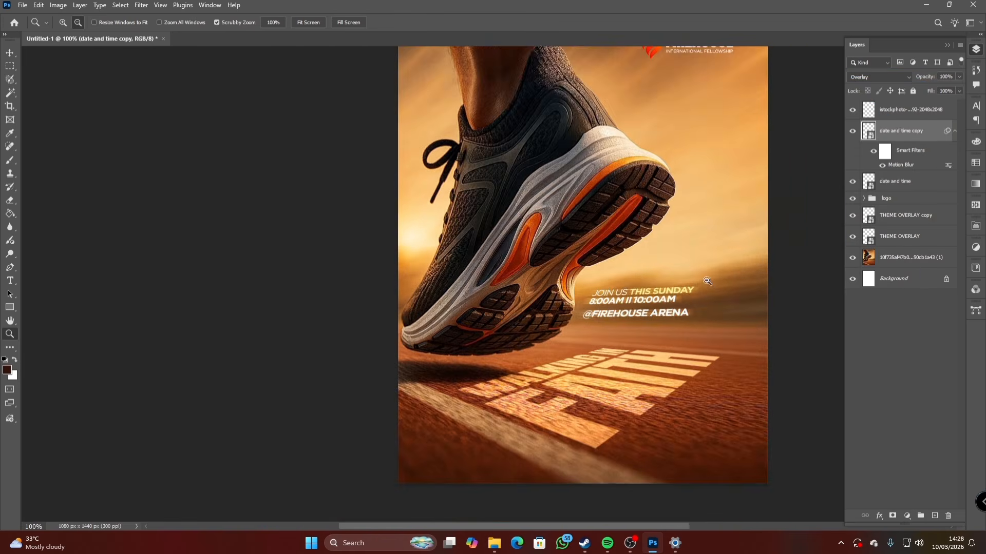
alt+click(715, 297)
alt+click(739, 329)
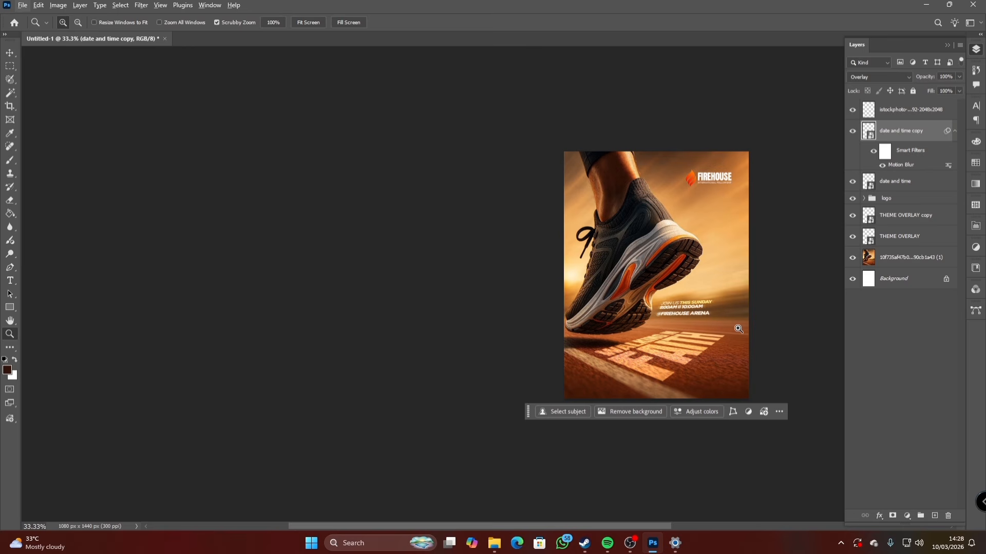
Sample the dark reddish brown of the track below the FAITH lettering and add an empty layer above the shoe image
click(711, 329)
click(932, 266)
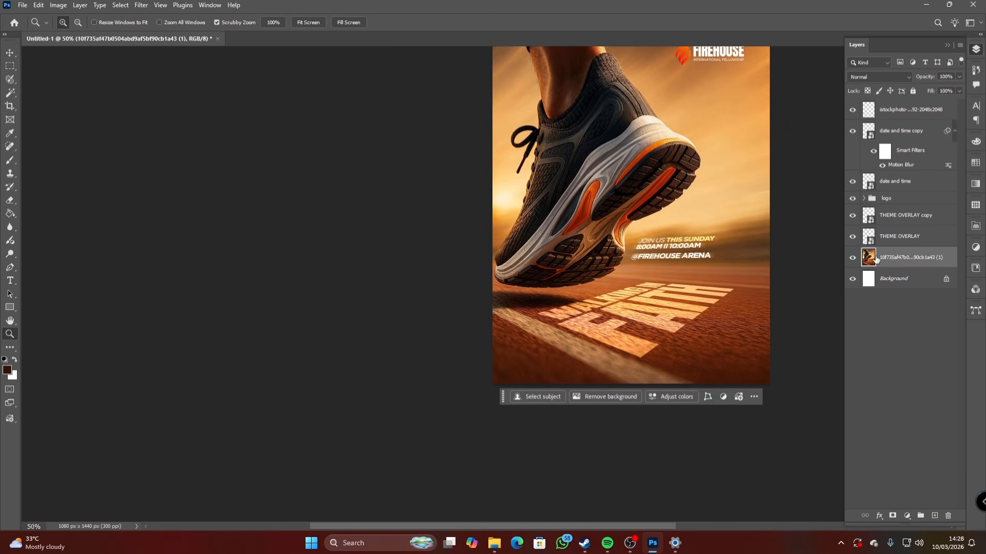
click(9, 134)
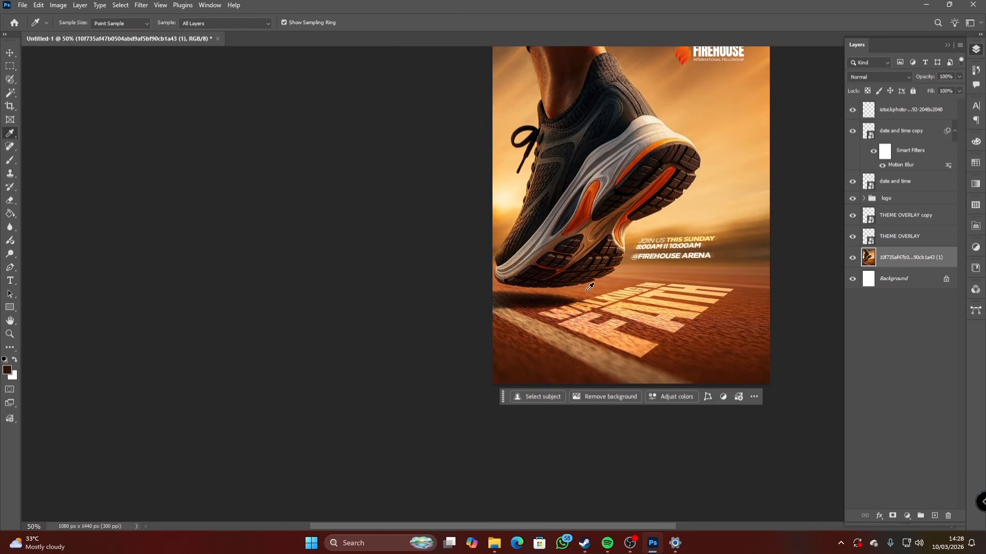
click(692, 361)
click(9, 161)
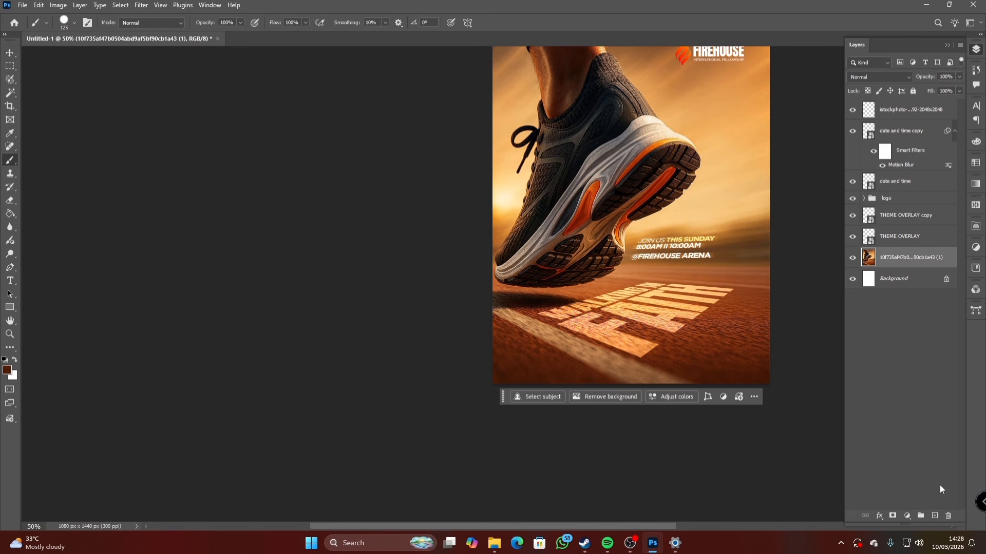
click(936, 514)
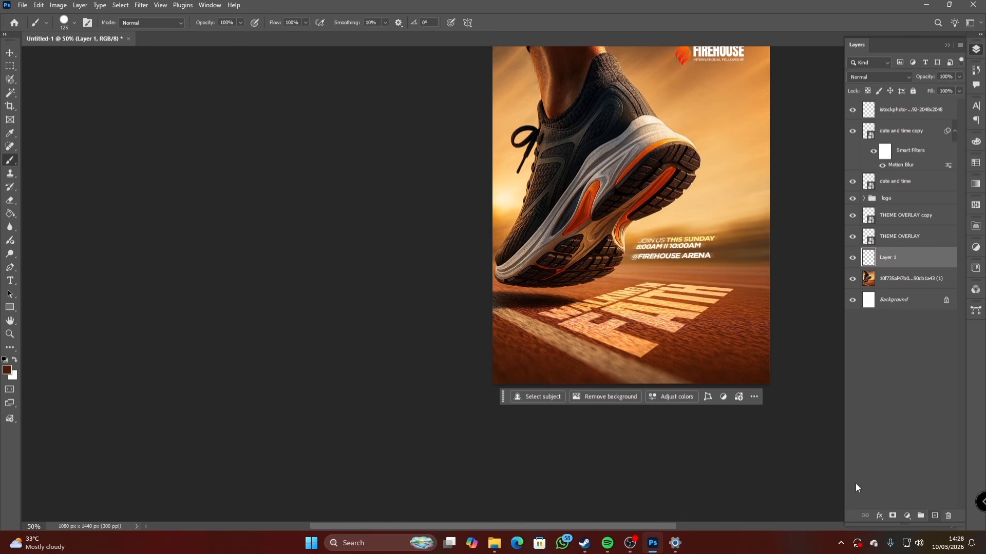
Paint the poster's bottom edge with a soft 1102 px brush at 0% hardness and set the layer's blend mode to Multiply
click(74, 22)
mouse_move(123, 80)
mouse_down()
mouse_move(57, 79)
mouse_move(103, 56)
mouse_up()
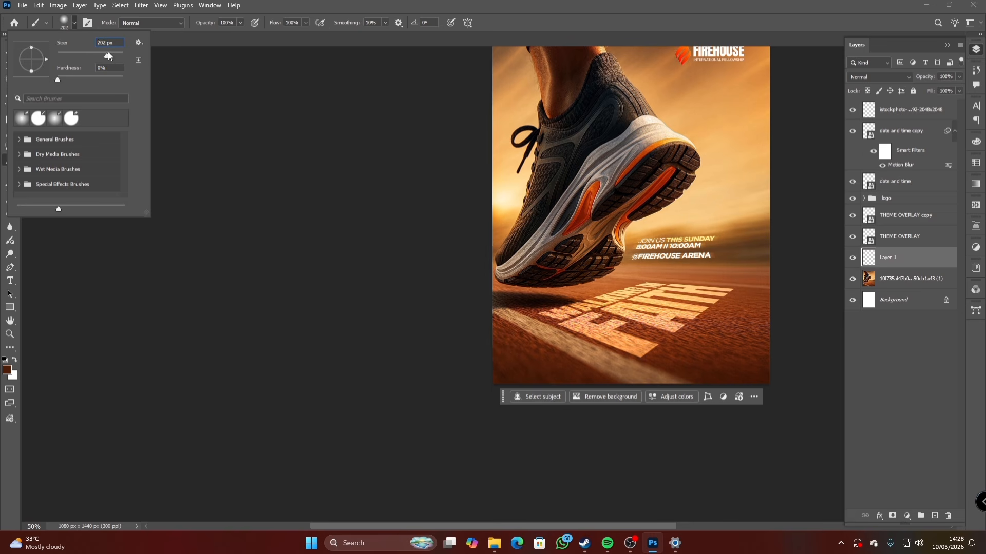
drag(114, 54, 117, 57)
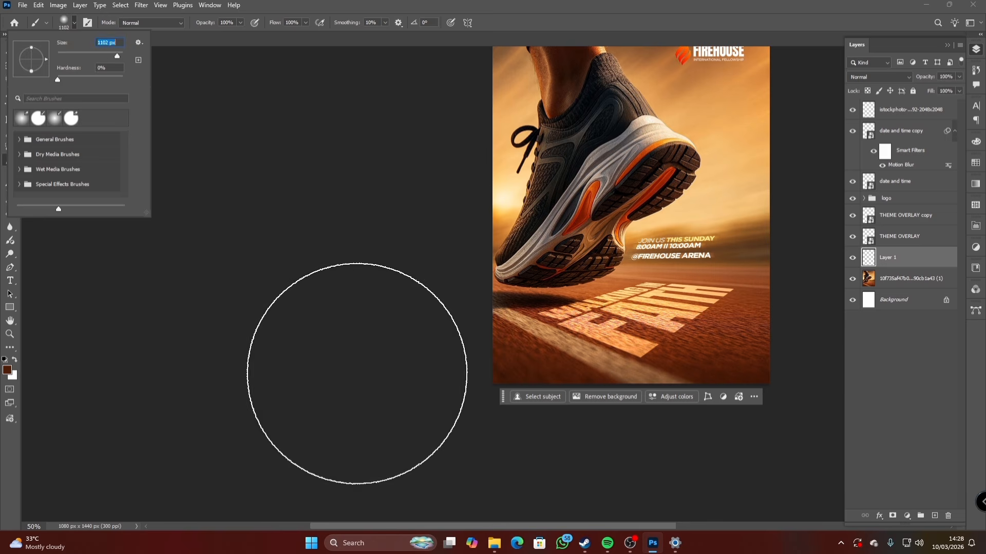
mouse_move(335, 381)
mouse_down()
mouse_move(389, 445)
mouse_move(719, 513)
mouse_move(790, 480)
mouse_up()
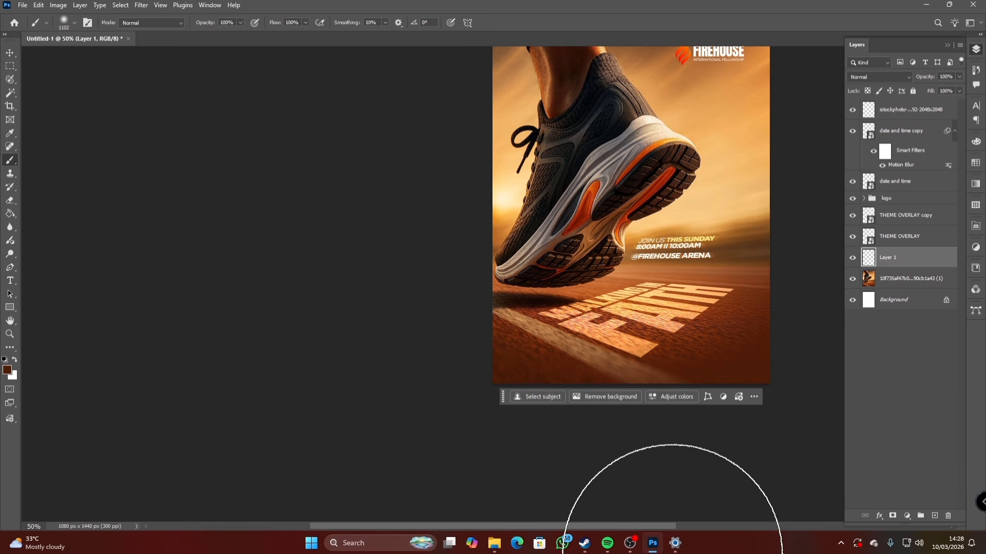
click(887, 80)
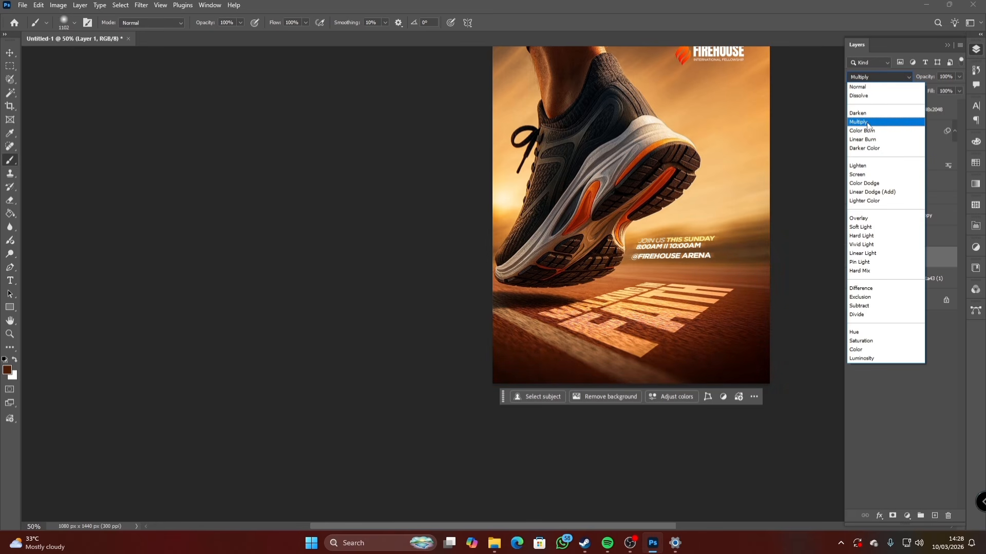
click(867, 123)
Examine the whole poster, checking the darkened bottom edge against the shoe, lettering, invitation text and logo
scroll(513, 264, up, 2)
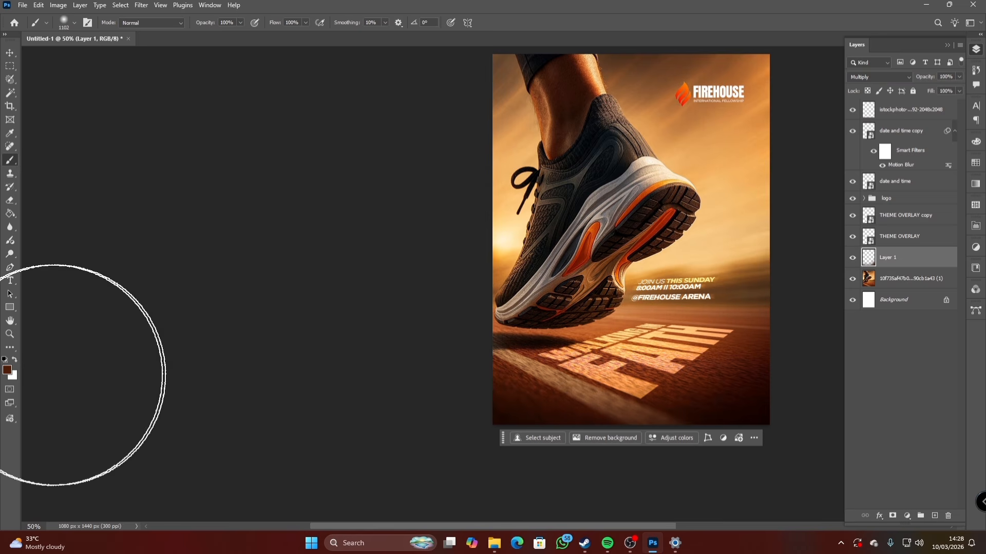
click(10, 333)
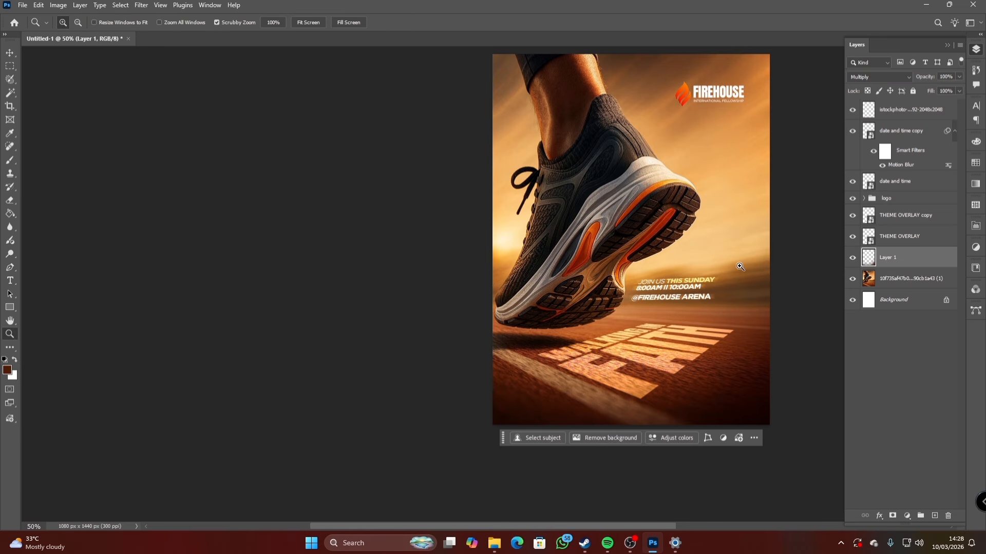
scroll(705, 286, up, 1)
scroll(705, 286, up, 2)
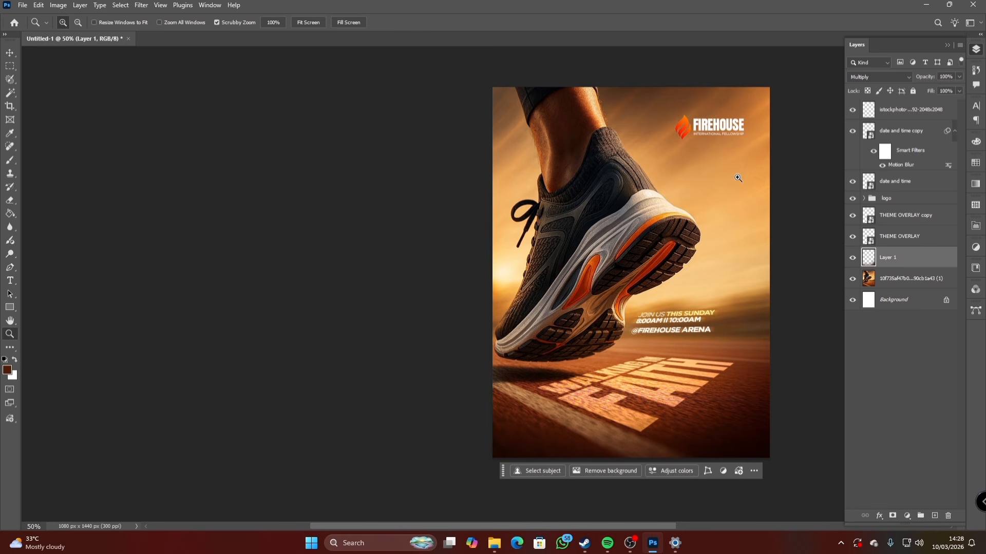
scroll(707, 332, down, 2)
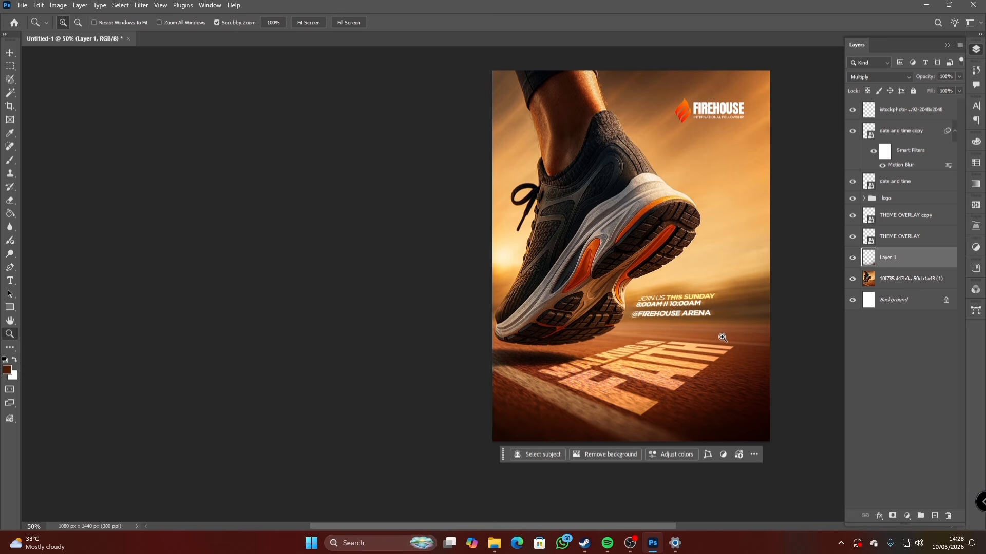
scroll(744, 321, down, 5)
alt+click(718, 320)
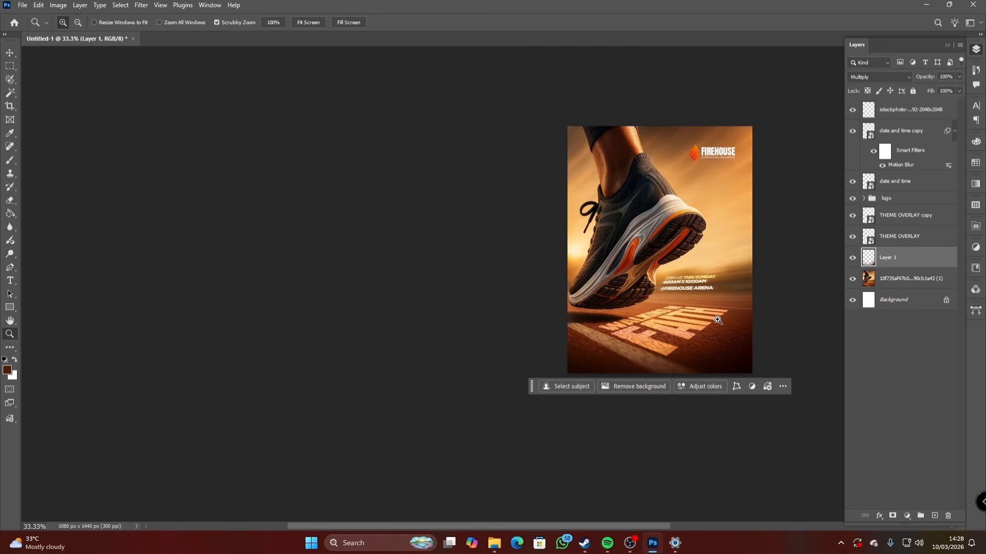
click(752, 288)
scroll(748, 288, up, 4)
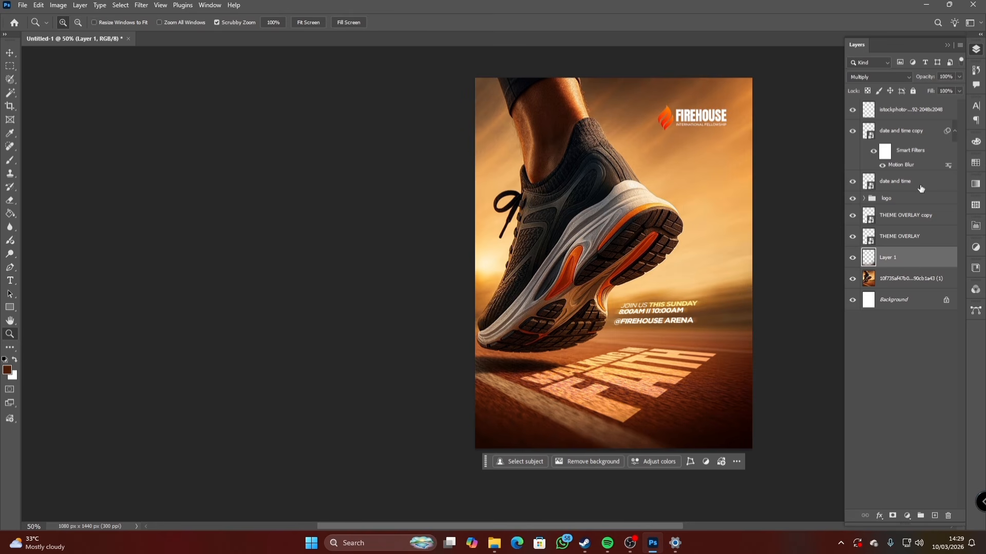
Move the topmost istockphoto layer into the logo group, and group the two date and time layers as "date"
click(926, 118)
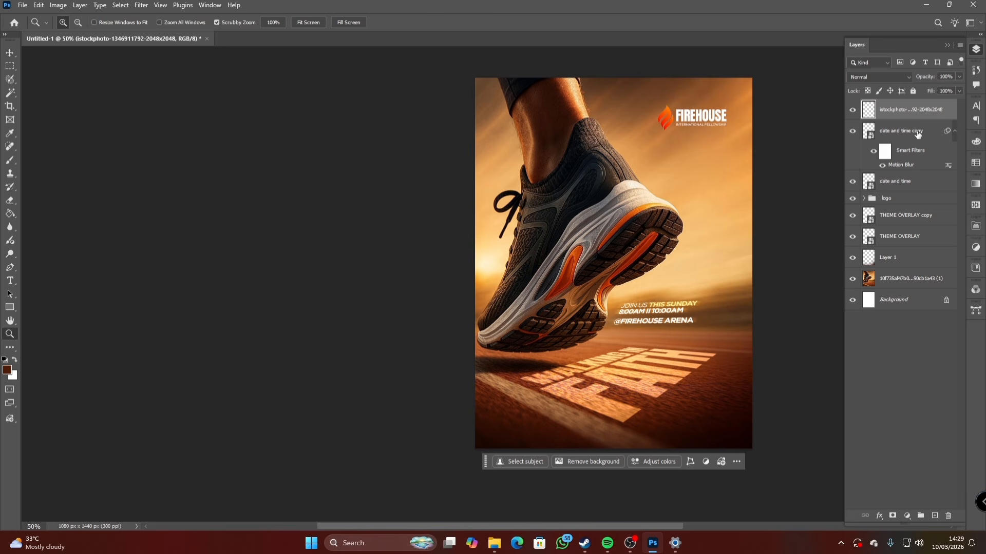
drag(919, 109, 873, 198)
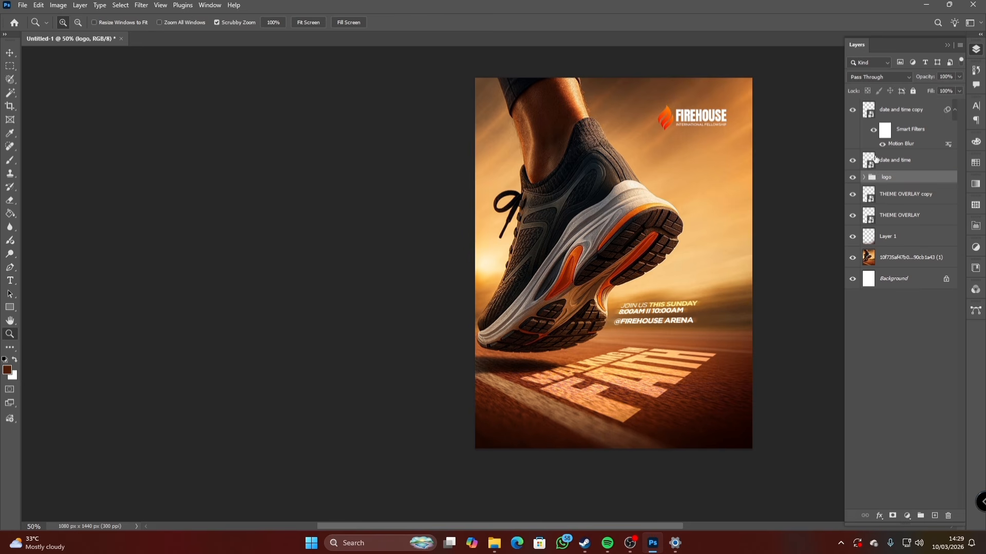
click(885, 163)
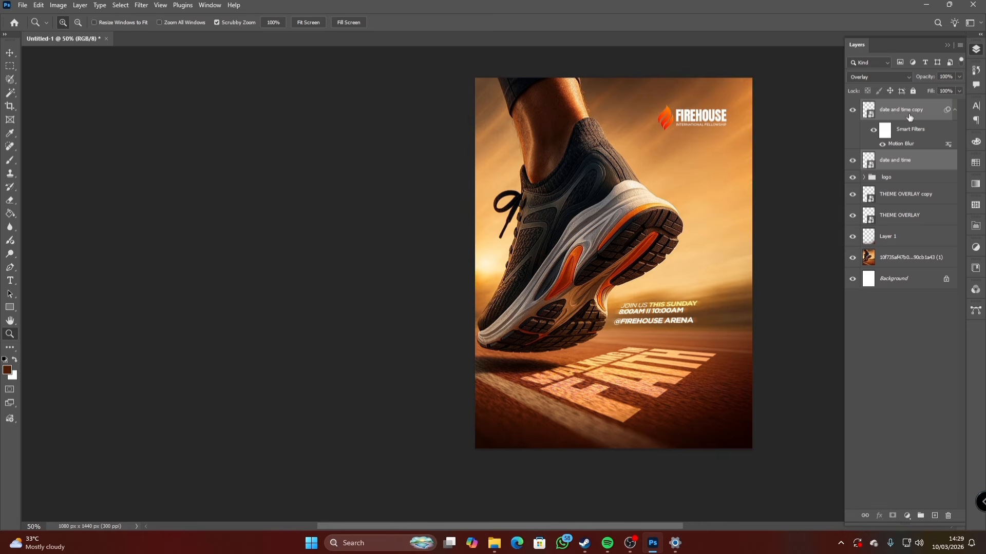
key(ctrl+g)
double_click(892, 106)
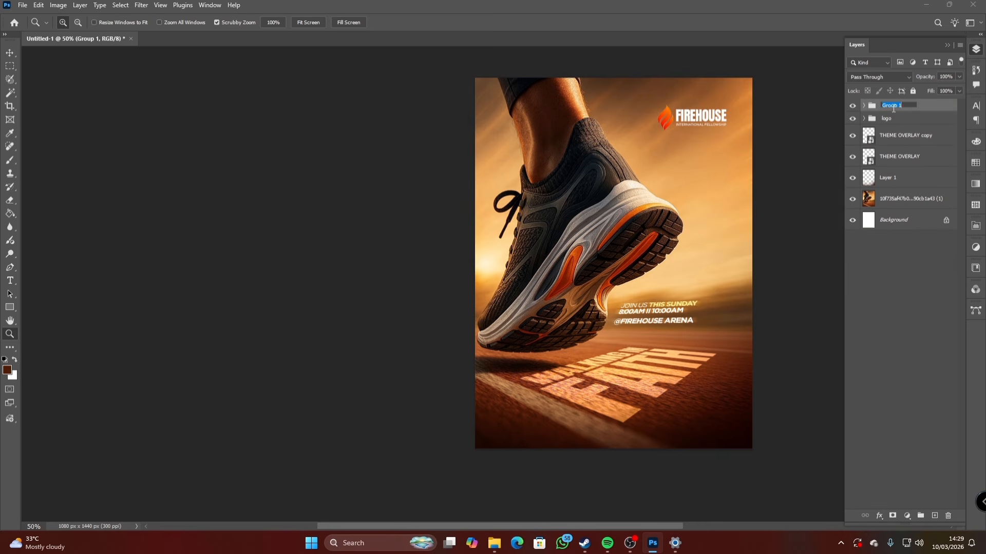
text(date)
key(Return)
Group the THEME OVERLAY layer and its copy and name the group "theme"
click(903, 135)
shift+click(900, 159)
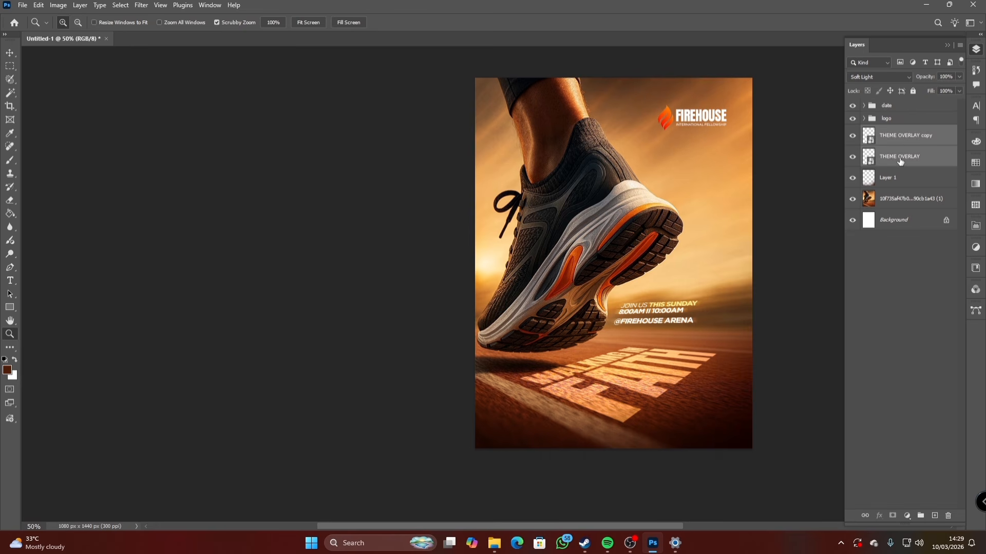
key(ctrl+g)
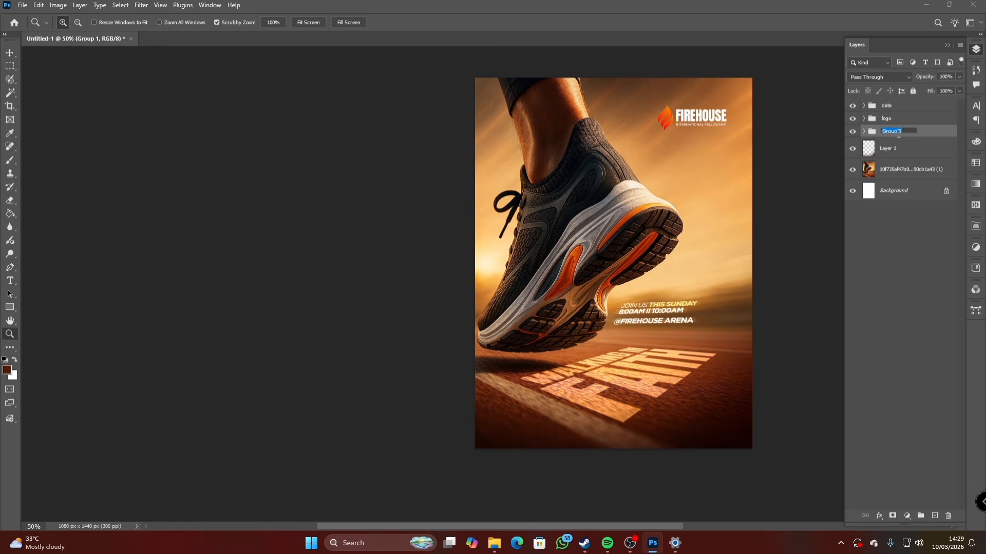
text(theme)
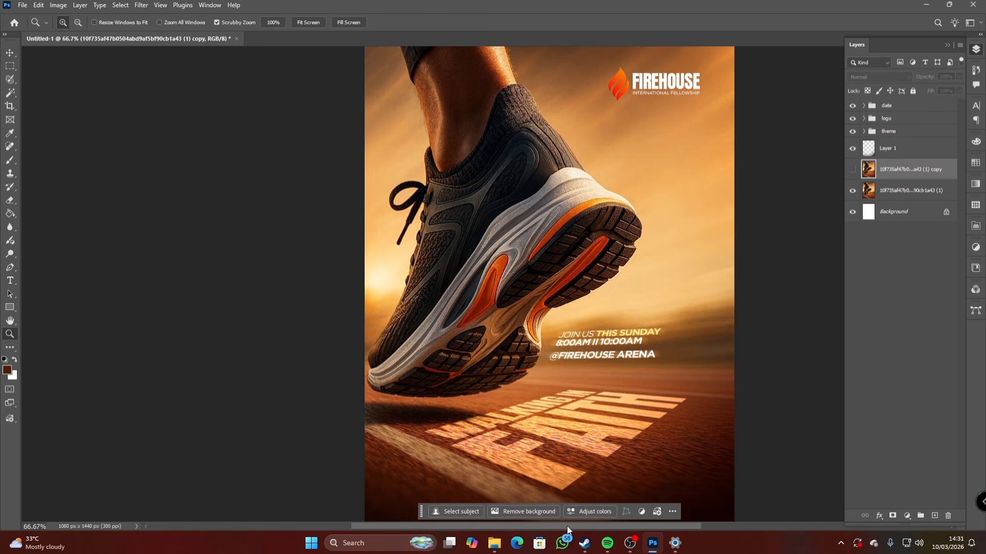
Group the visible shoe image, Layer 1 and the theme, logo and date groups, leaving out the hidden shoe image copy and Background
drag(567, 526, 586, 526)
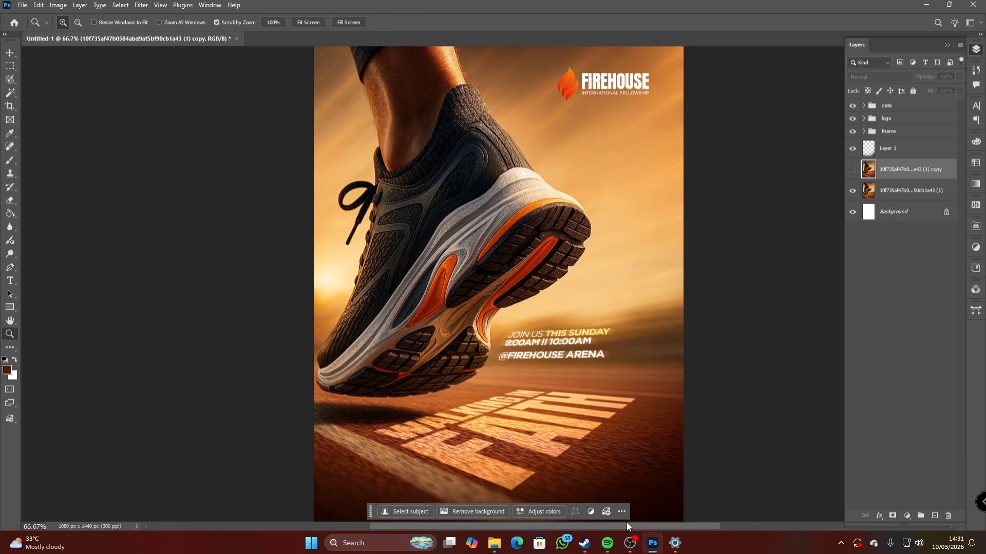
click(900, 189)
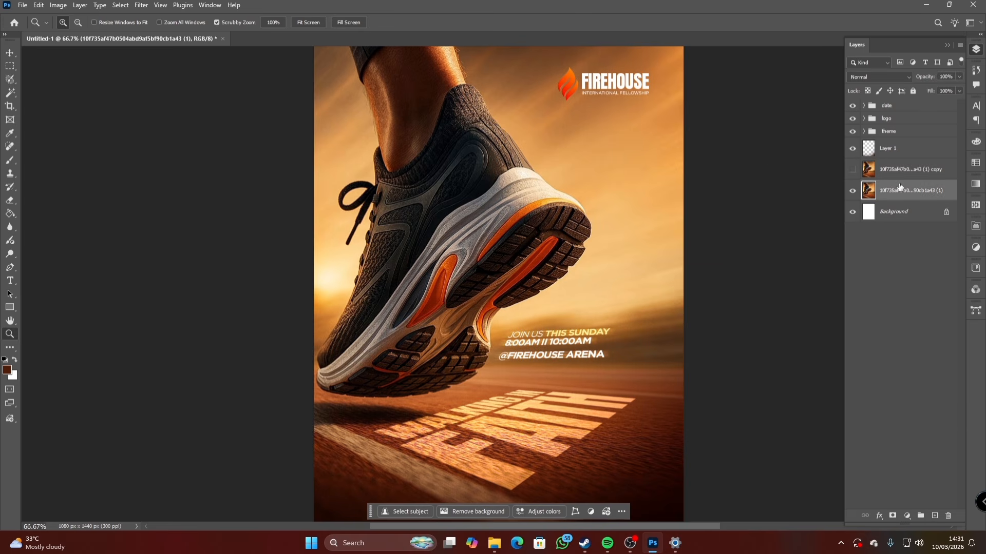
ctrl+click(894, 153)
ctrl+click(899, 133)
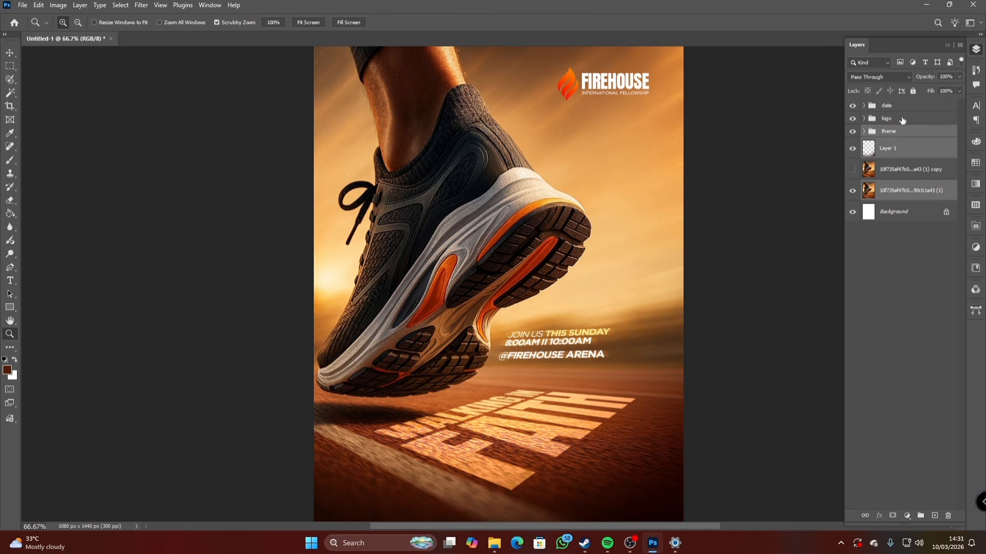
ctrl+click(903, 120)
ctrl+click(902, 108)
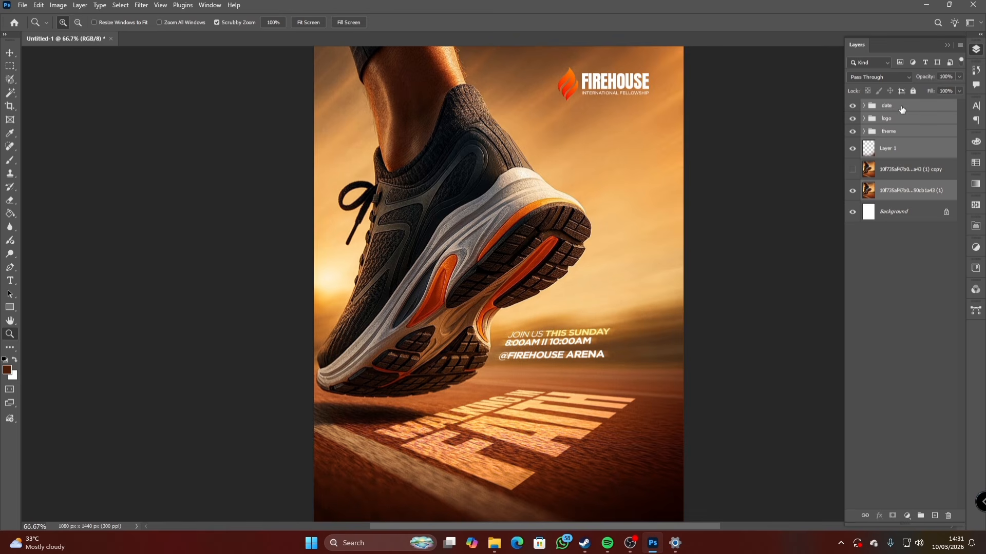
key(ctrl+g)
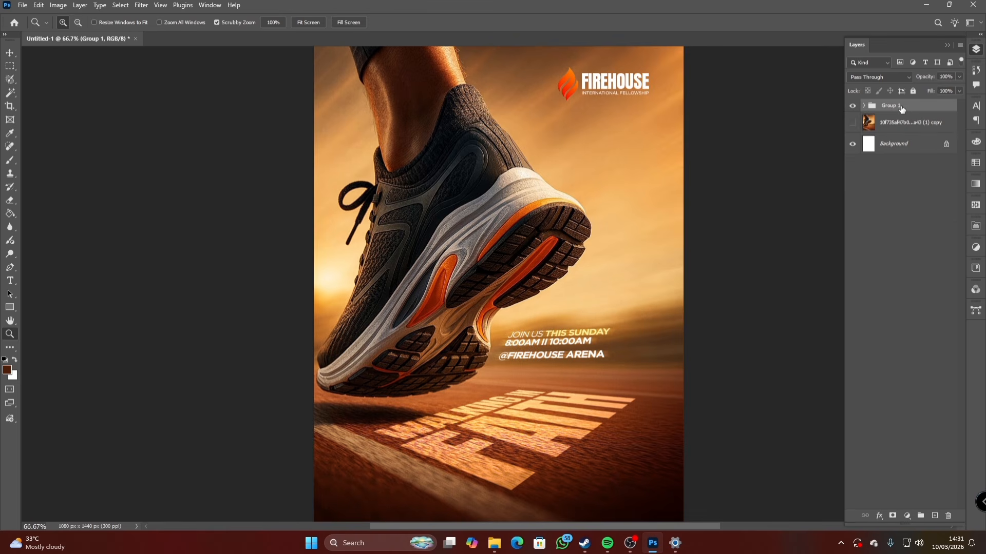
Duplicate the full poster group and merge the duplicate into a single layer
key(ctrl+j)
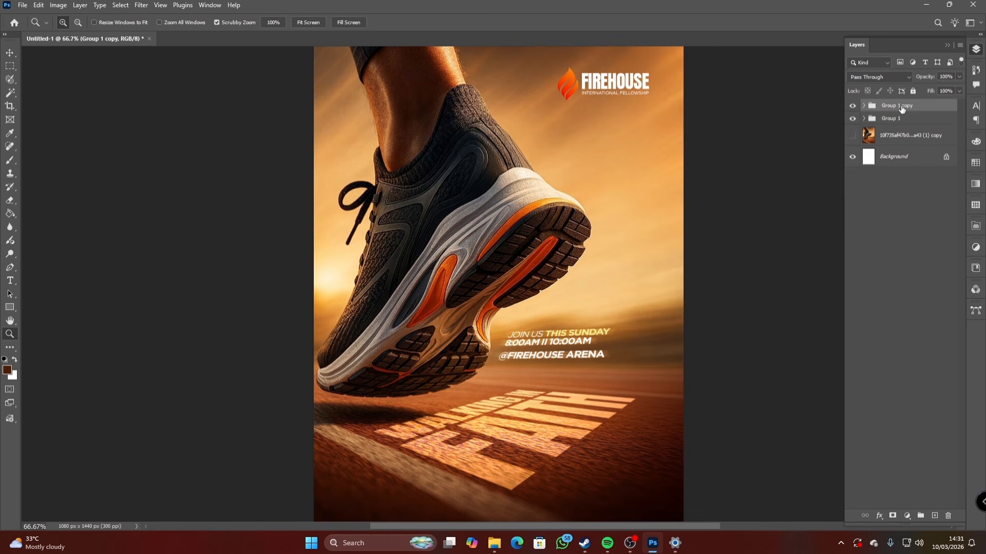
key(ctrl+e)
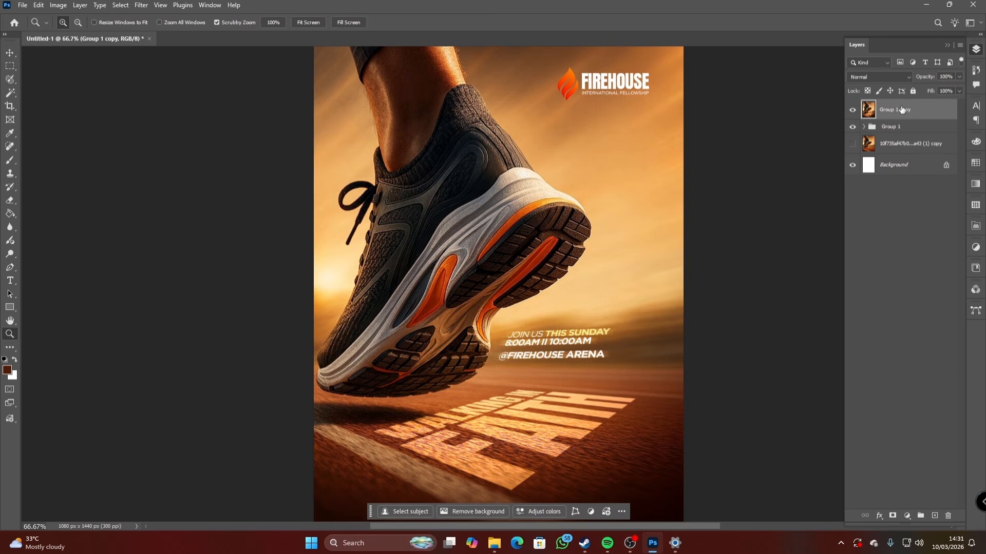
Convert the merged poster layer, Group 1 copy, to a smart object
key(c)
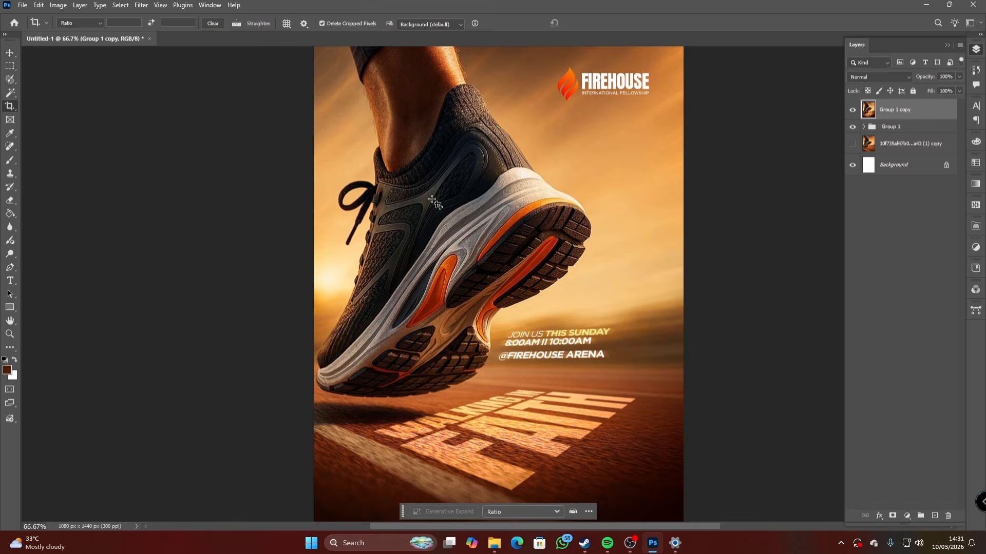
right_click(893, 114)
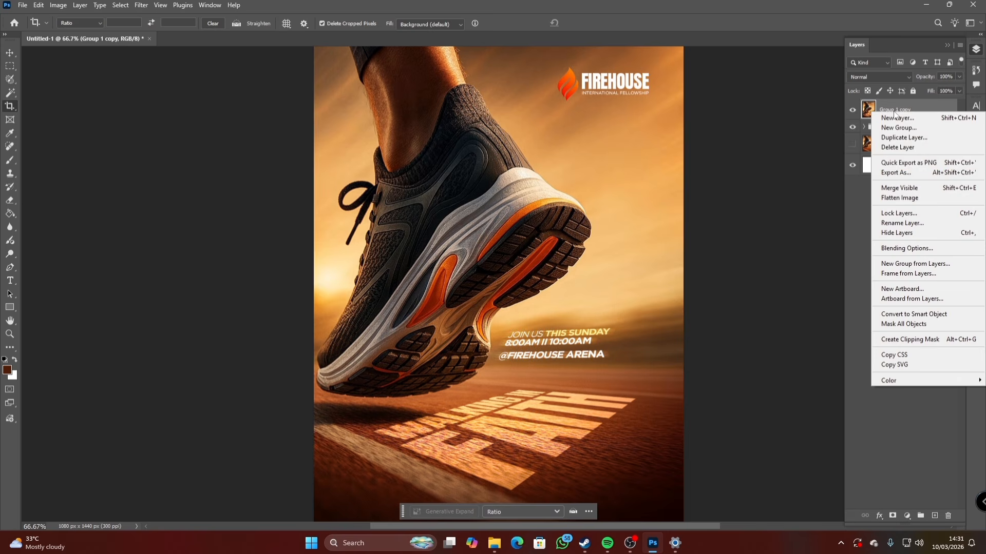
click(909, 315)
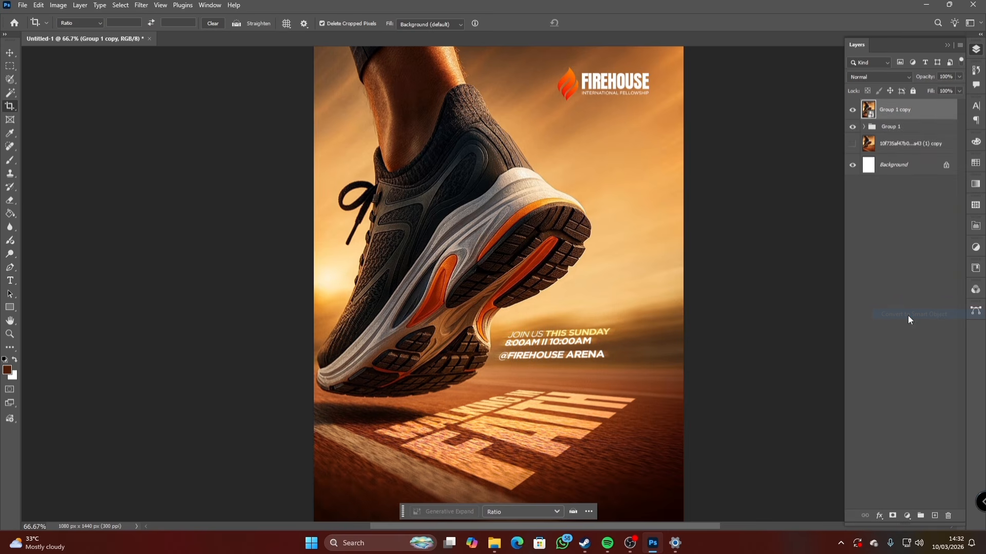
Start the Camera Raw Filter on the merged poster layer and set Texture to +30
click(143, 6)
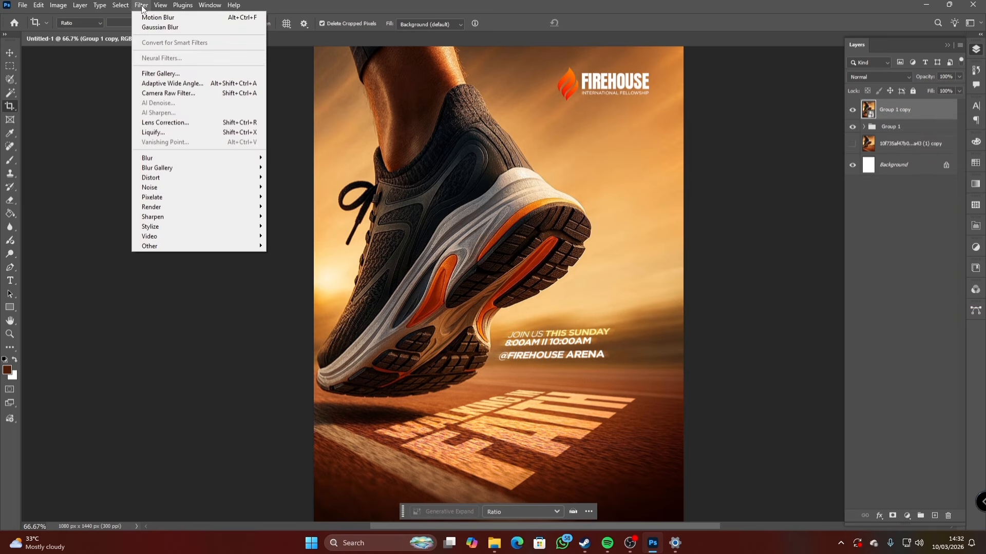
click(163, 94)
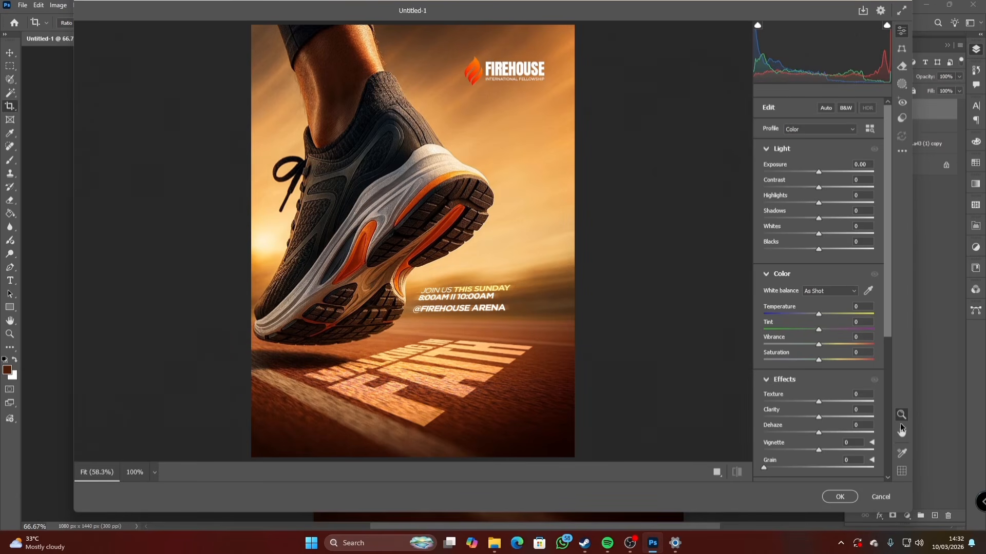
scroll(834, 413, down, 2)
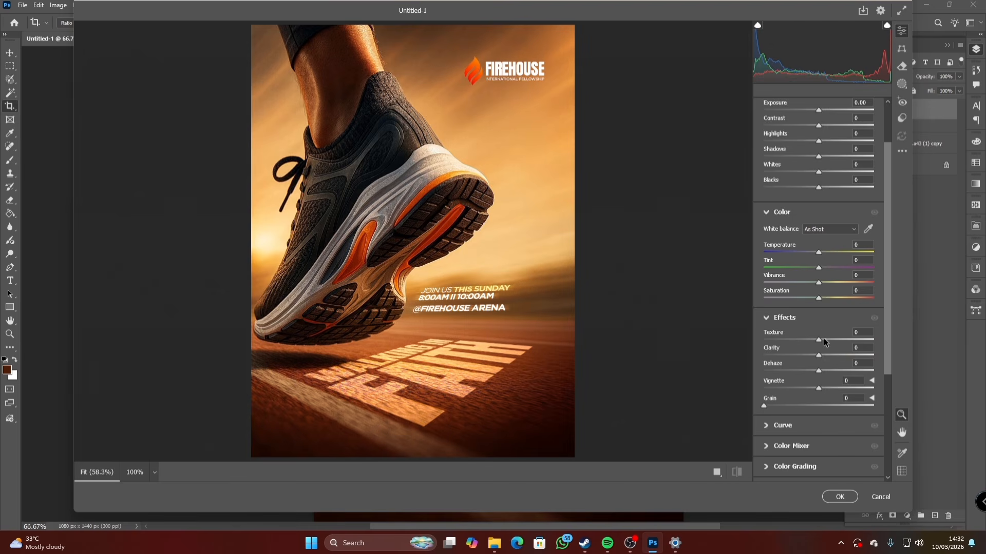
drag(824, 338, 826, 337)
Set the Camera Raw Grain to 20 and Sharpening to 70
scroll(821, 449, down, 4)
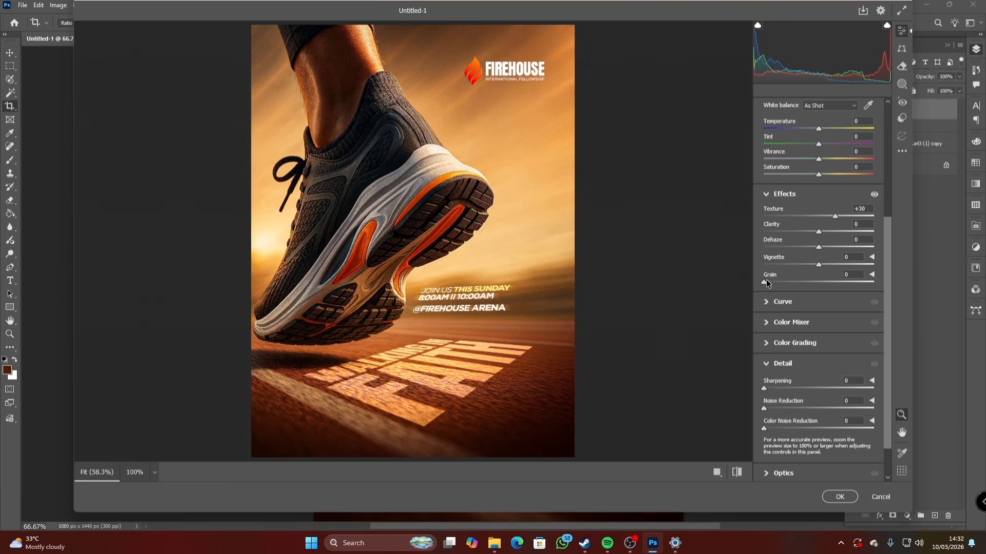
drag(772, 284, 778, 285)
drag(763, 389, 793, 391)
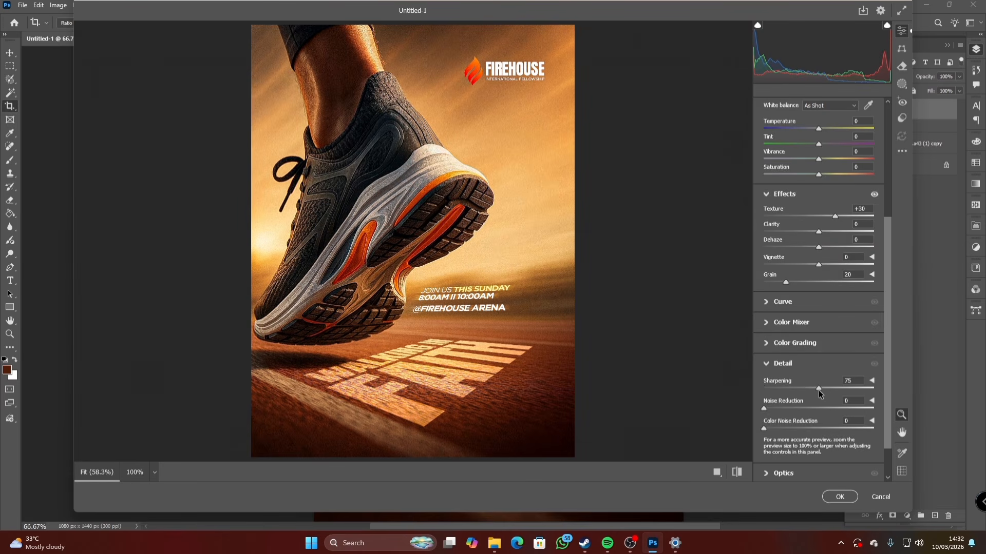
drag(815, 390, 814, 390)
Set the Vignette to -25 and apply the Camera Raw Filter to the poster
drag(816, 266, 801, 265)
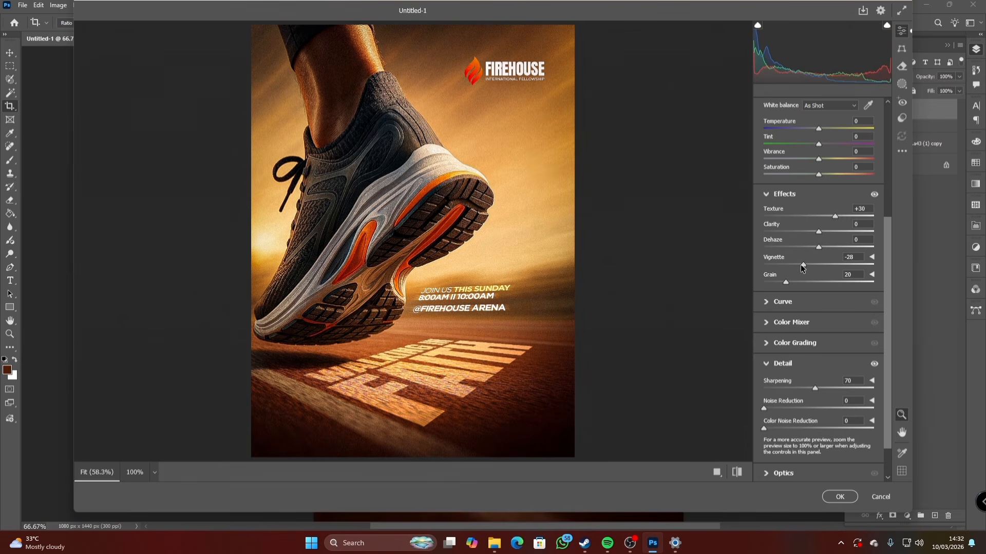
click(857, 255)
text(-2)
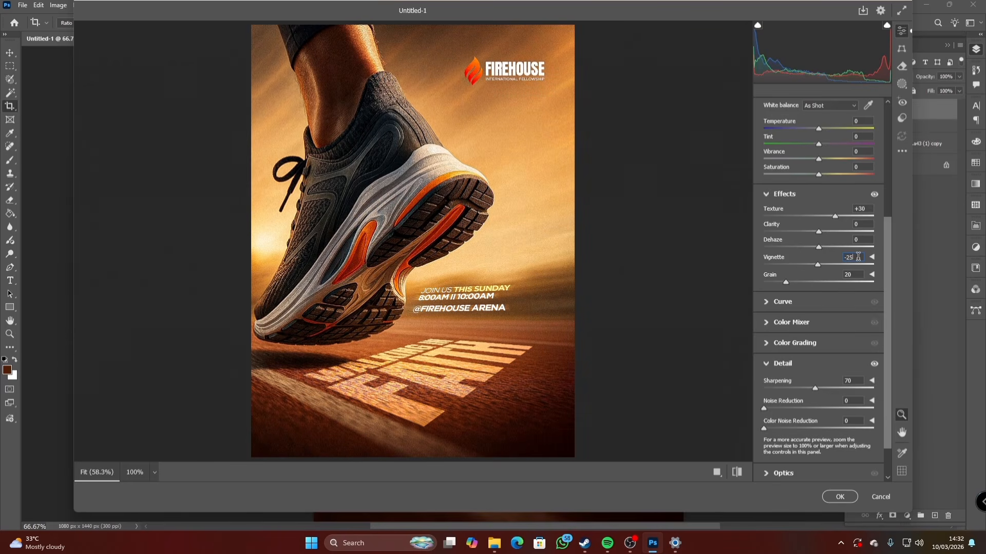
text(5)
key(Return)
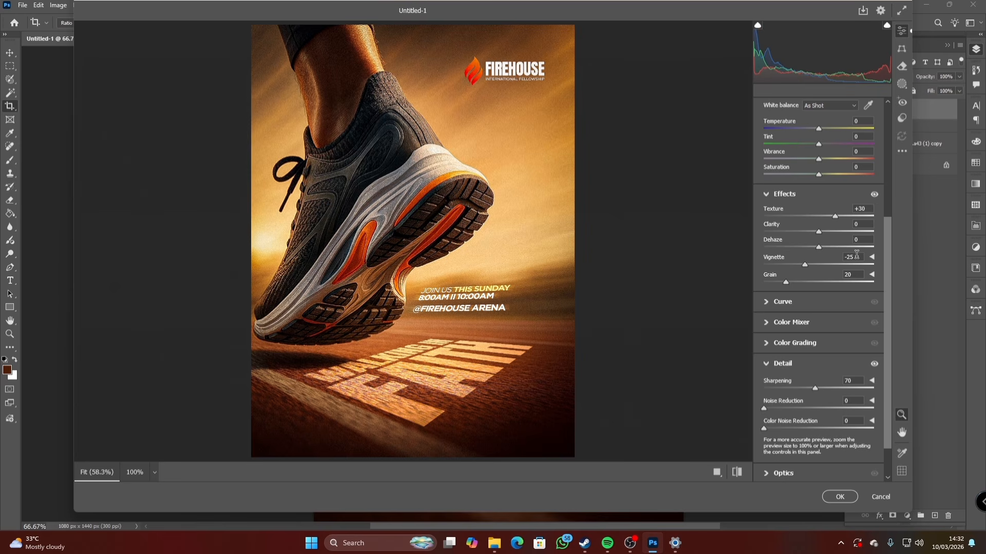
click(833, 499)
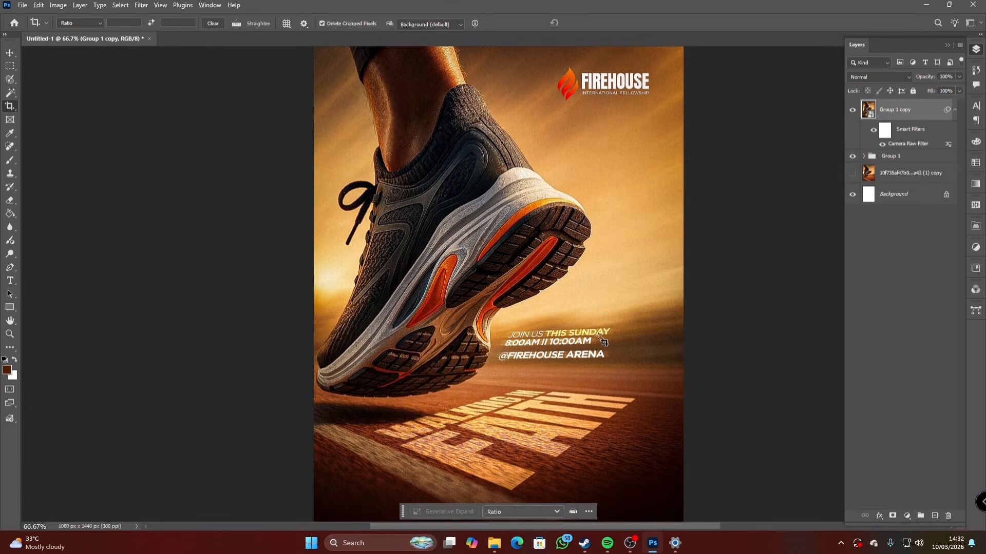
click(604, 342)
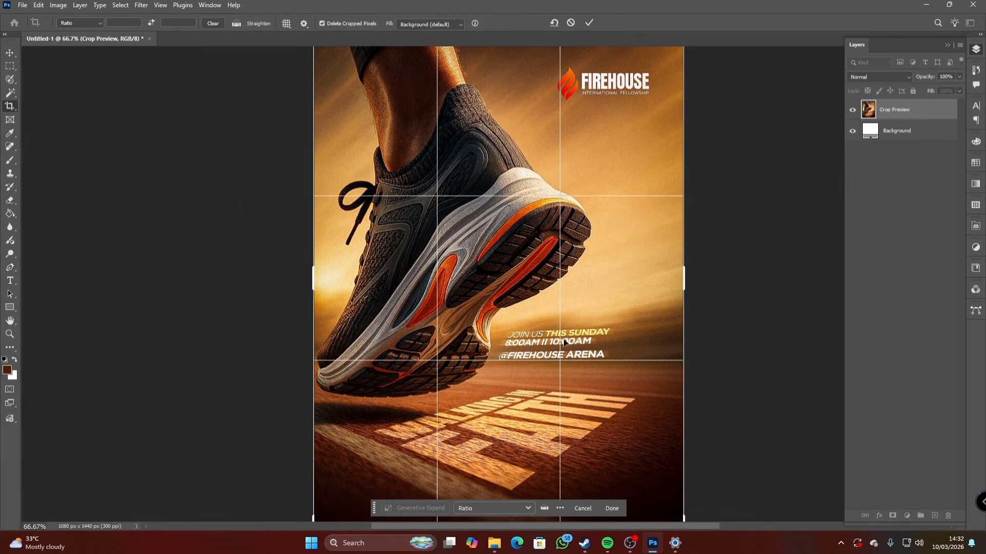
click(571, 24)
click(11, 334)
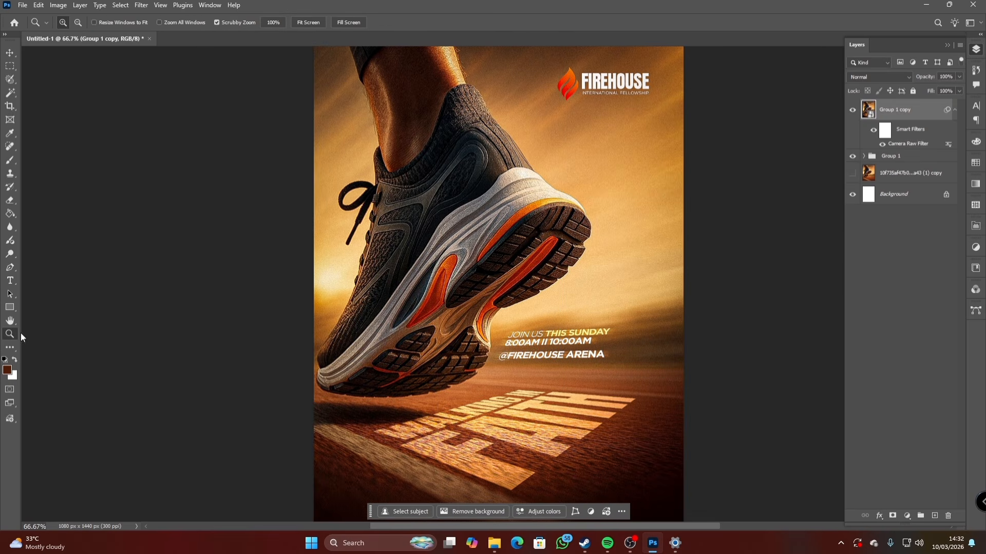
alt+click(458, 291)
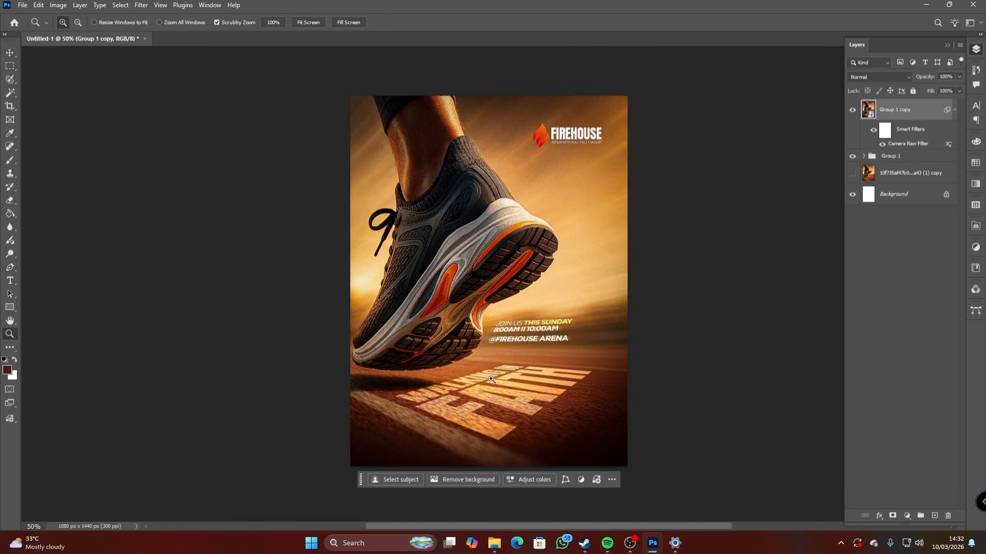